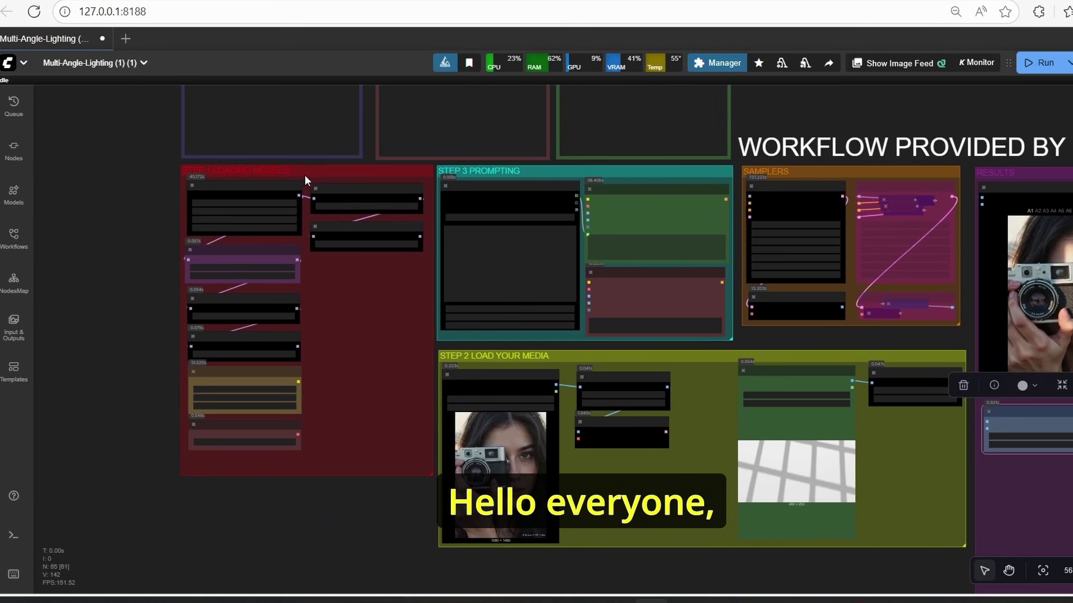
Examine the multi-angle lighting workflow from its model loading and prompting groups to the samplers and the image comparison.
scroll(304, 179, "up", 5)
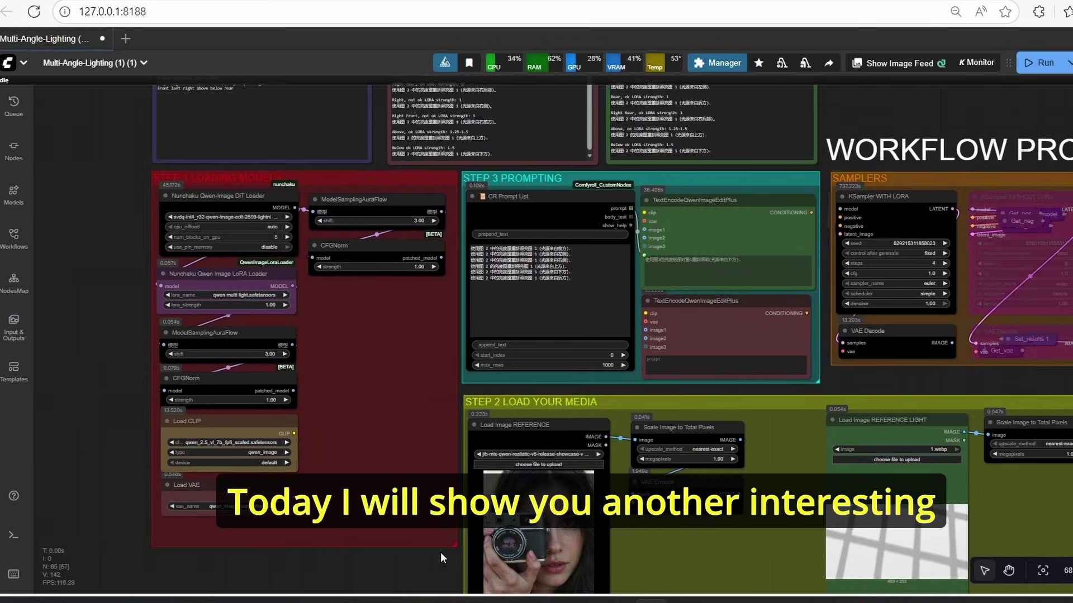
left_click_drag(441, 552, 462, 510)
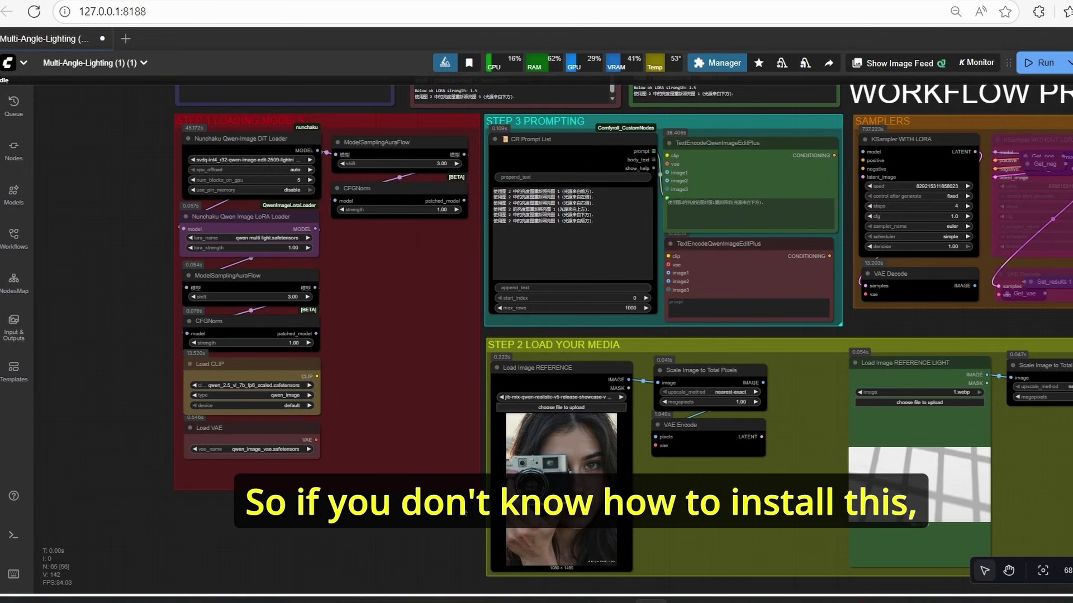
scroll(716, 453, "down", 3)
scroll(615, 342, "up", 6)
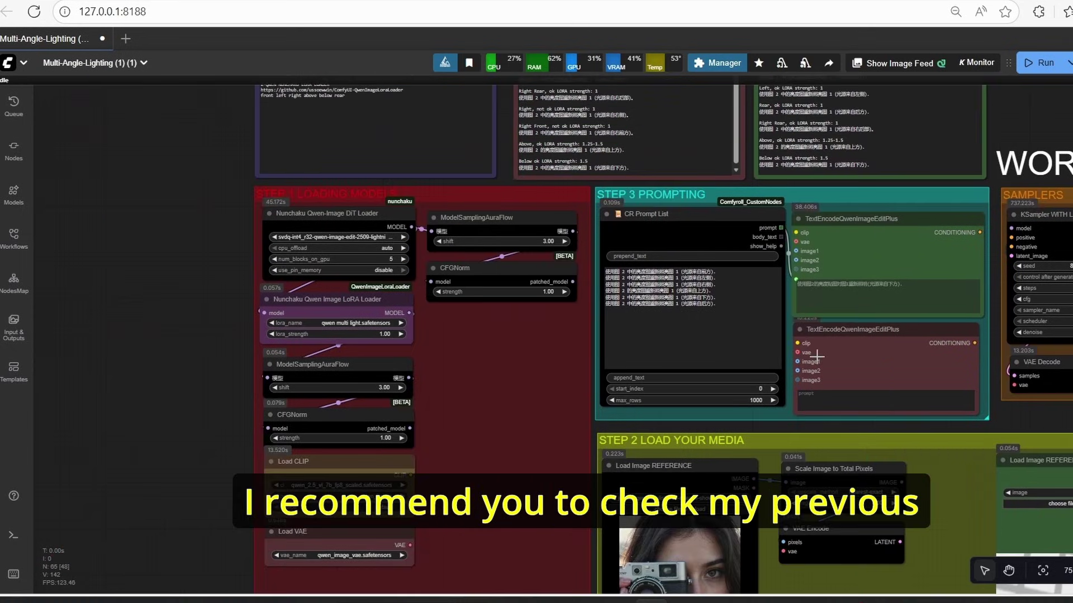
scroll(615, 342, "down", 5)
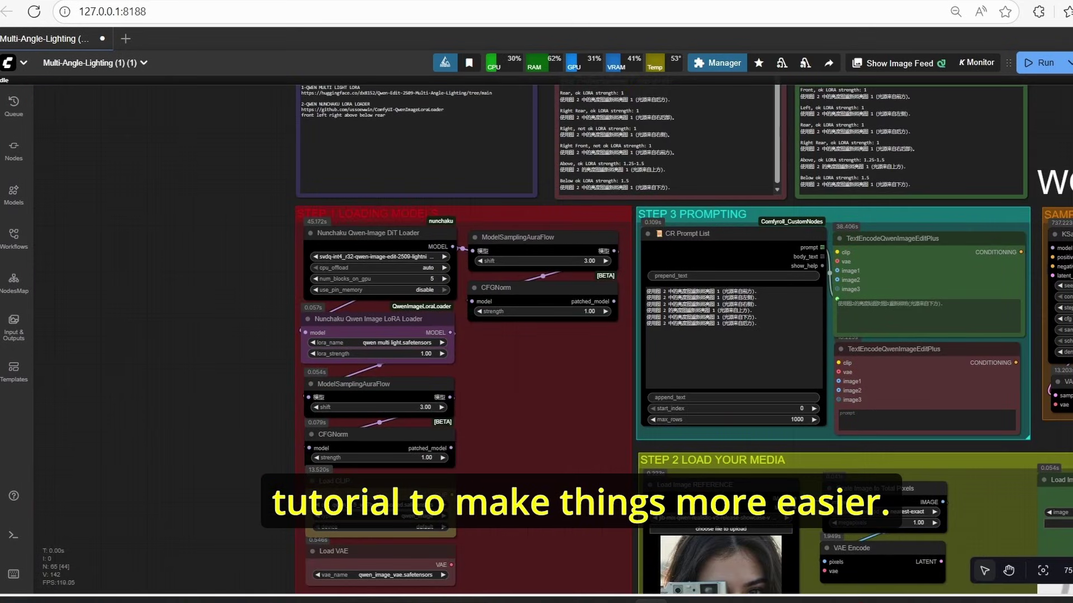
left_click_drag(1072, 435, 550, 386)
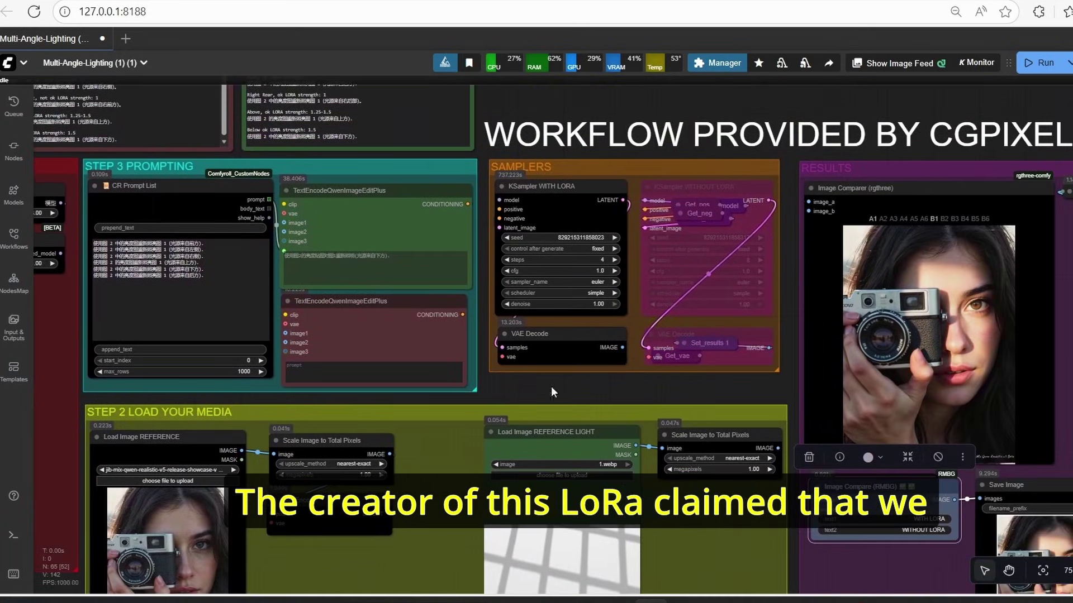
left_click_drag(768, 381, 574, 377)
scroll(747, 310, "up", 8)
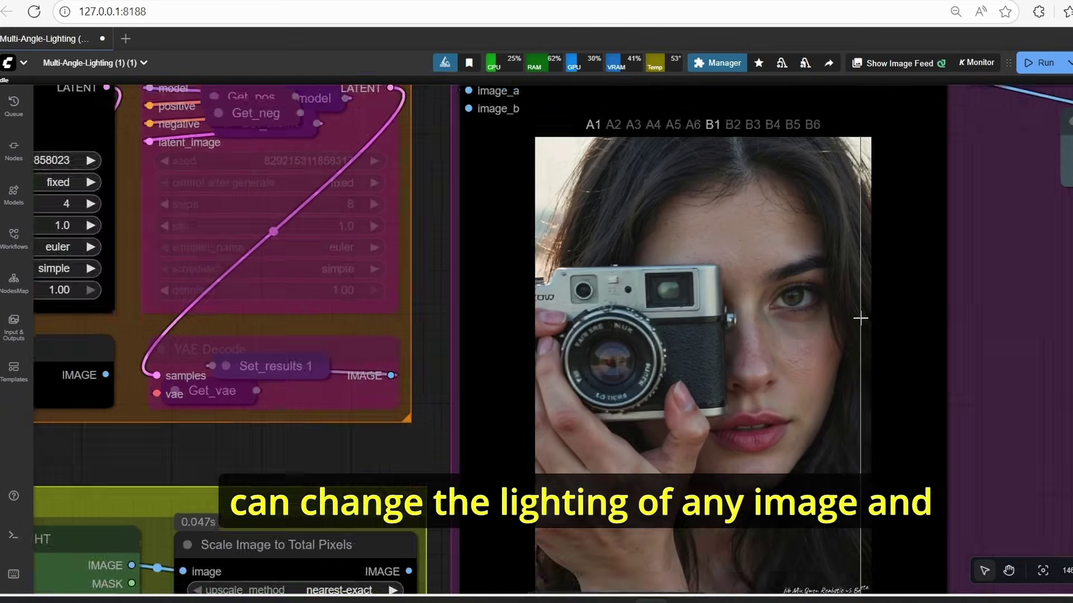
scroll(849, 380, "down", 2)
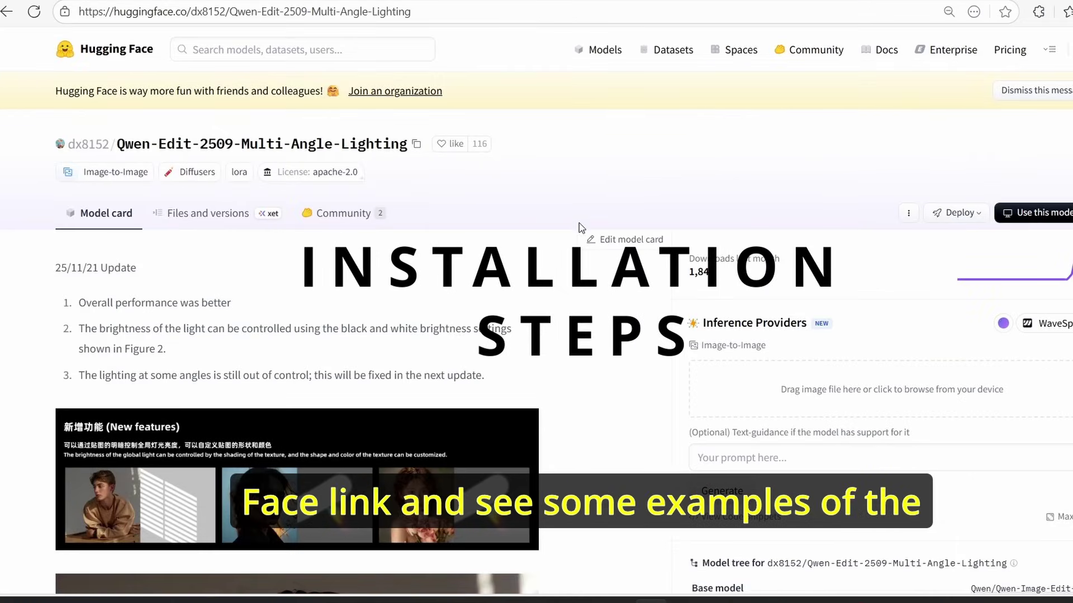
Review the relighting examples on the Qwen-Edit-2509-Multi-Angle-Lighting model card on Hugging Face.
scroll(493, 230, "down", 3)
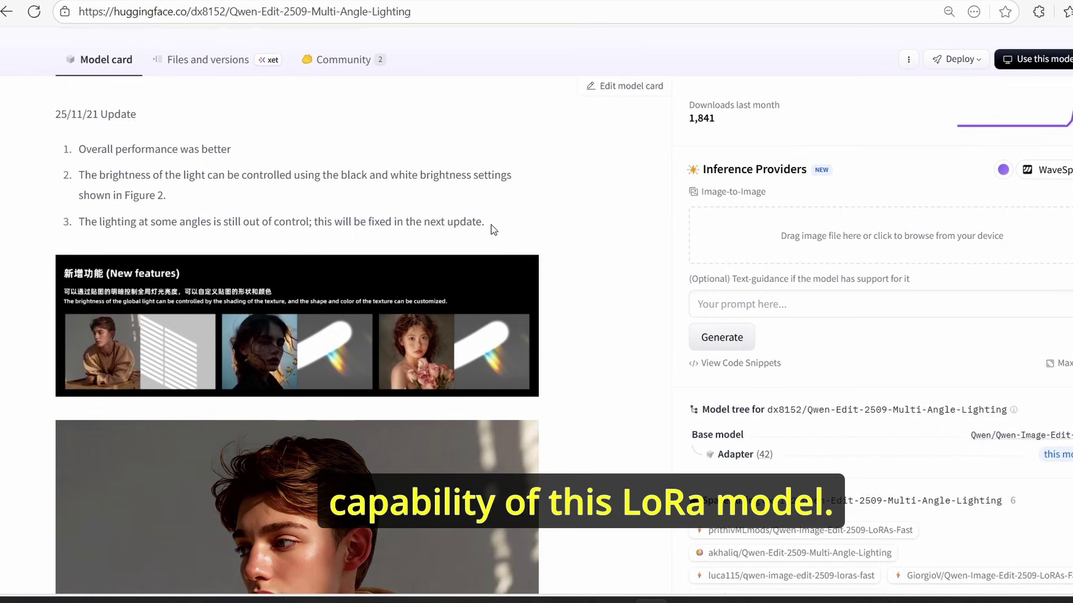
scroll(491, 229, "down", 4)
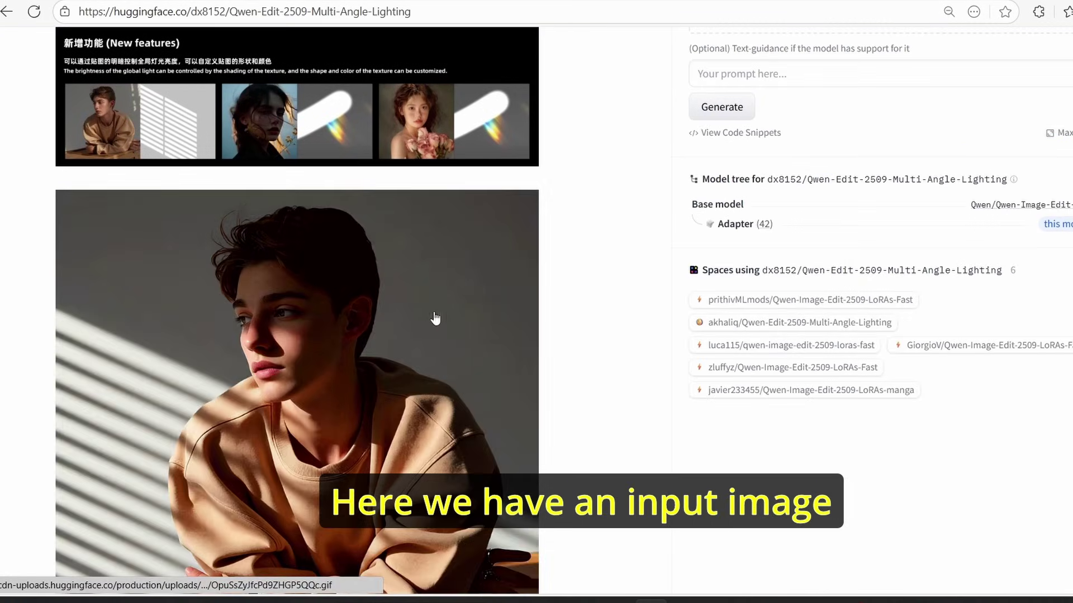
scroll(435, 317, "down", 1)
scroll(335, 279, "up", 3)
scroll(206, 234, "down", 1)
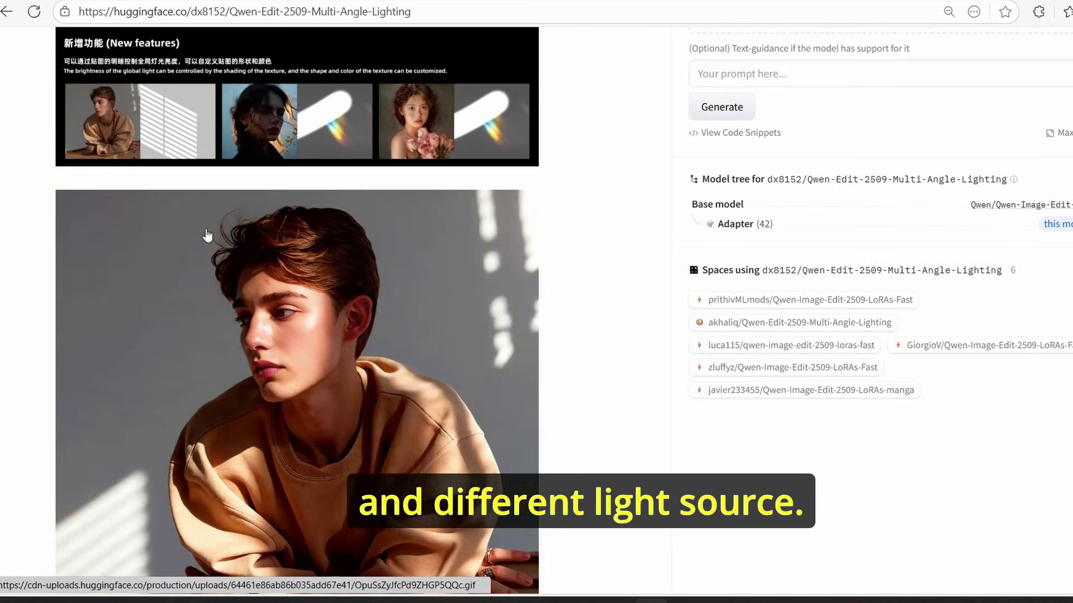
scroll(207, 234, "down", 1)
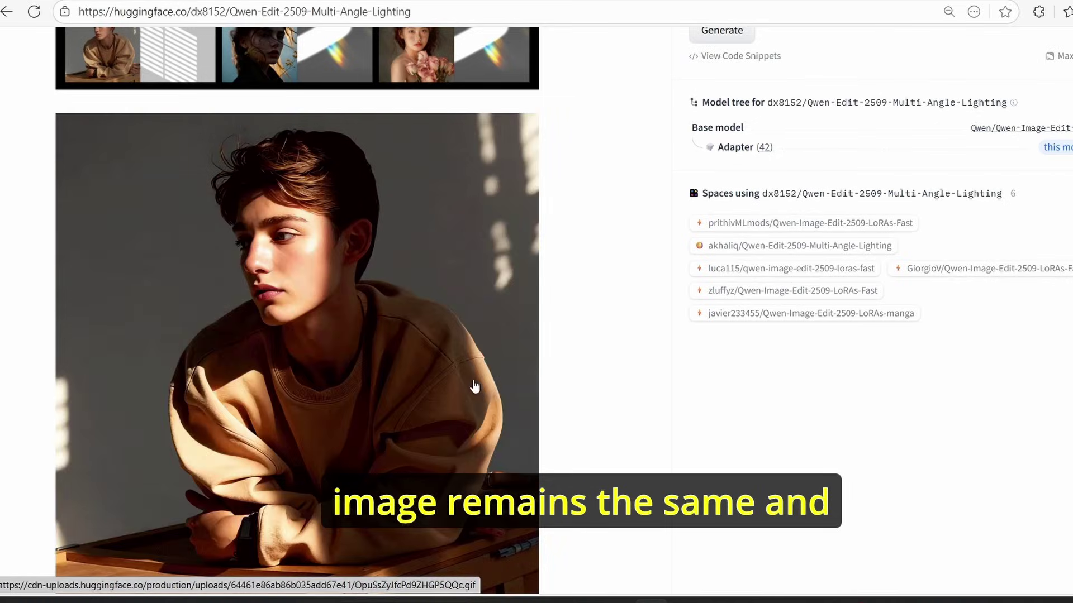
scroll(567, 380, "down", 5)
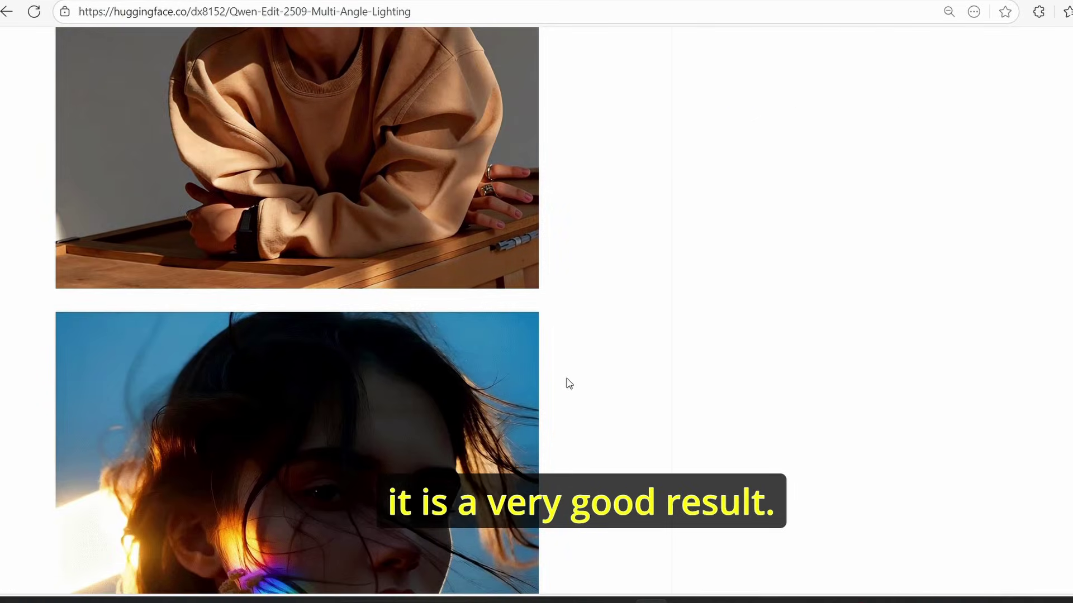
scroll(566, 378, "down", 5)
scroll(562, 371, "up", 1)
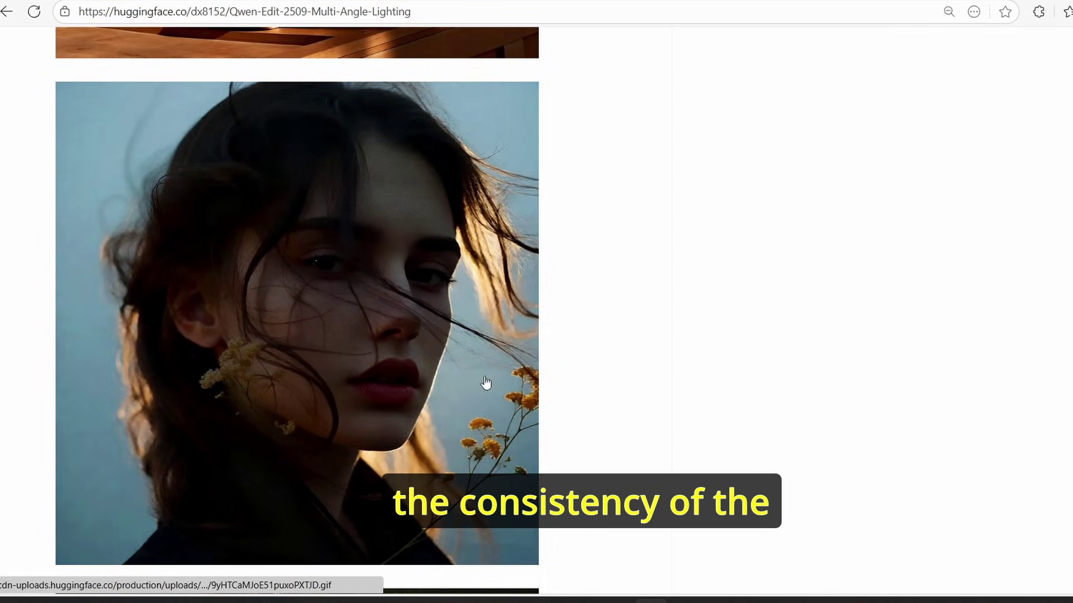
scroll(644, 397, "down", 5)
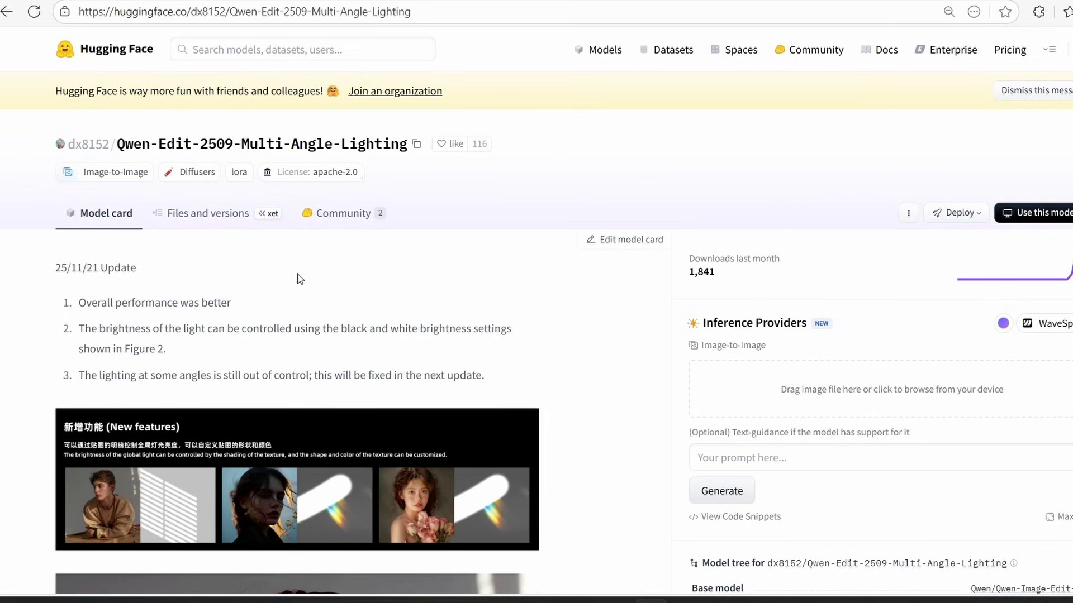
Download Multi-Angle-Lighting.json from the model repository's files.
left_click(199, 217)
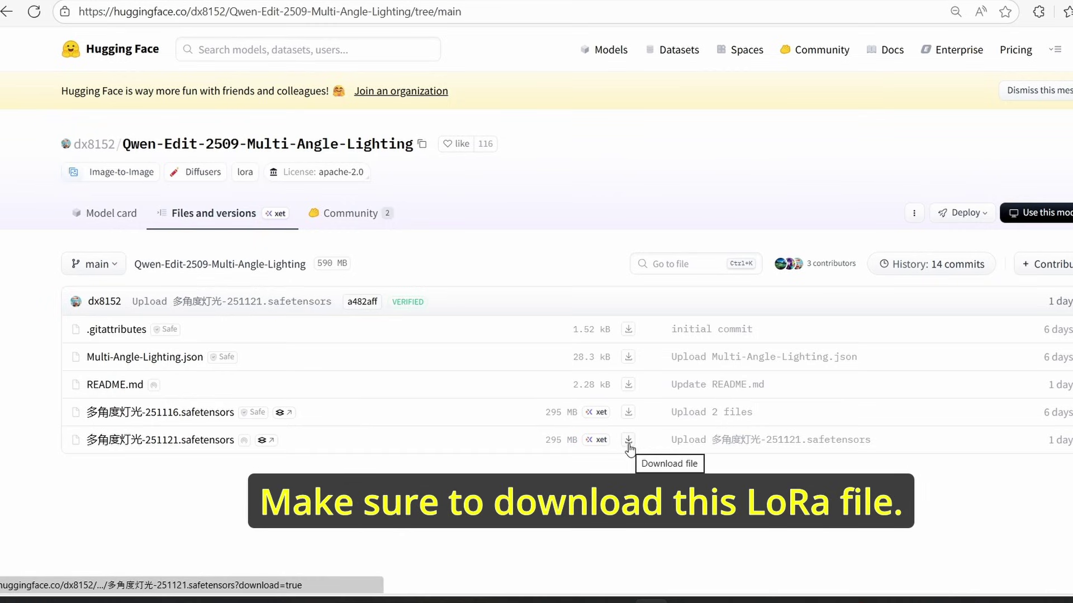
left_click(628, 361)
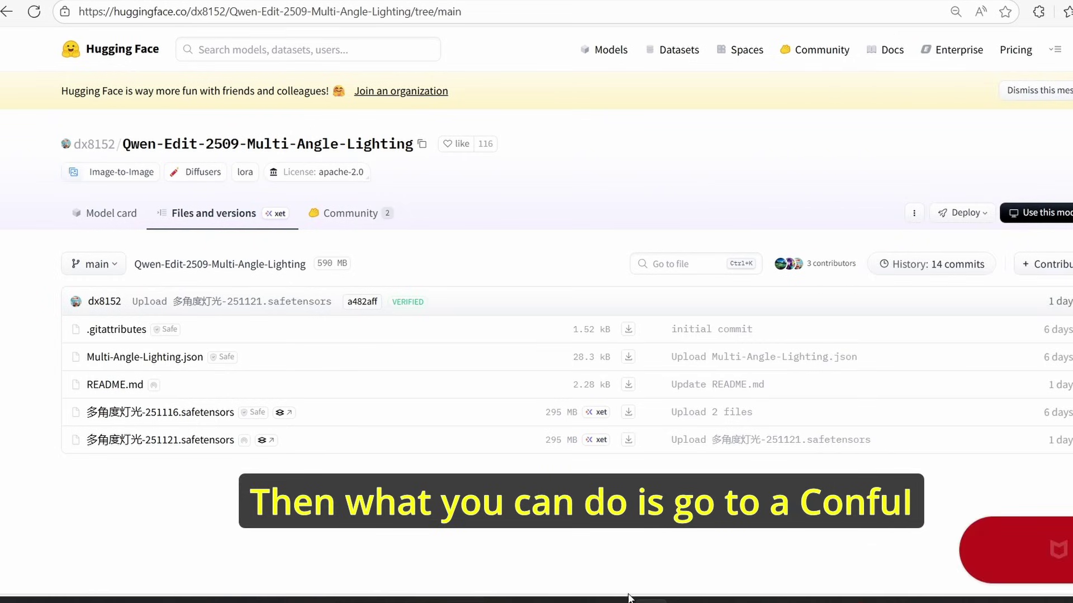
Switch to File Explorer and open the loras folder inside ComfyUI's models folder.
left_click(683, 601)
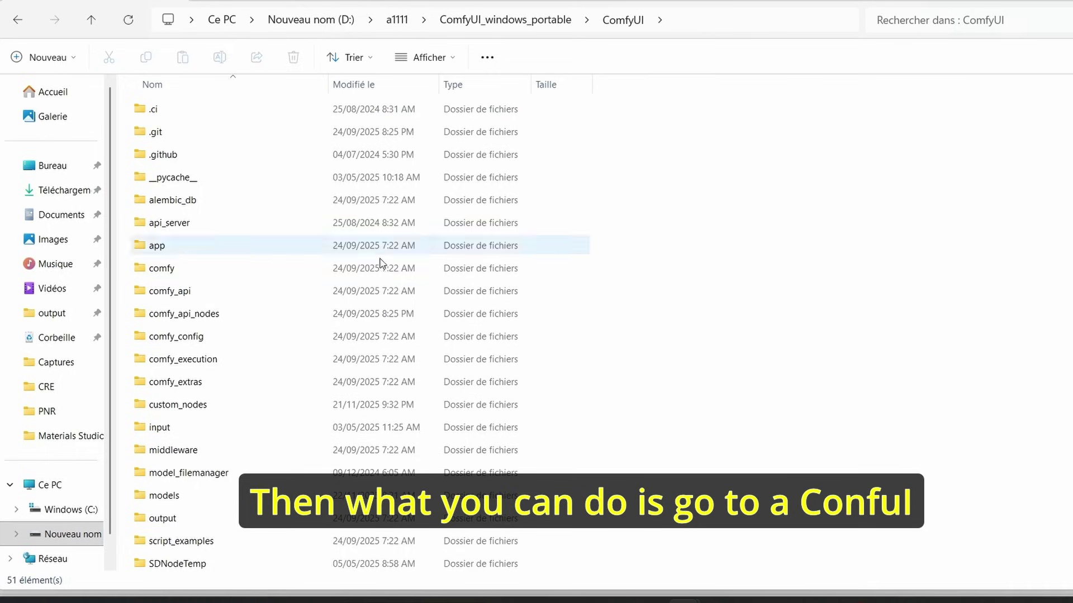
double_click(177, 504)
double_click(222, 155)
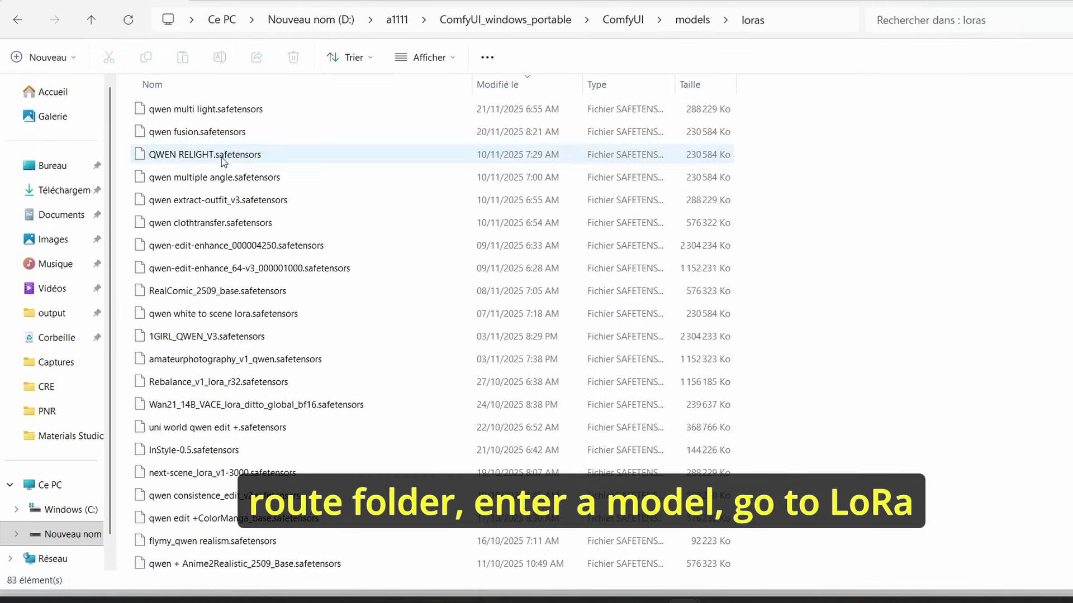
left_click(940, 159)
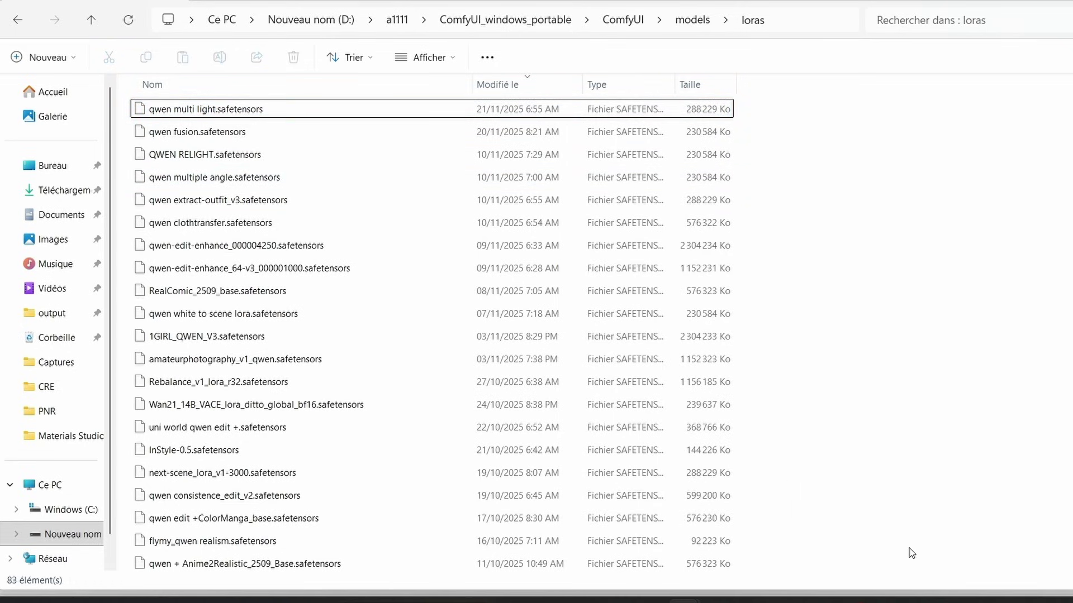
Switch back to the browser and load the downloaded Multi-Angle-Lighting (2).json onto the ComfyUI canvas.
left_click(650, 600)
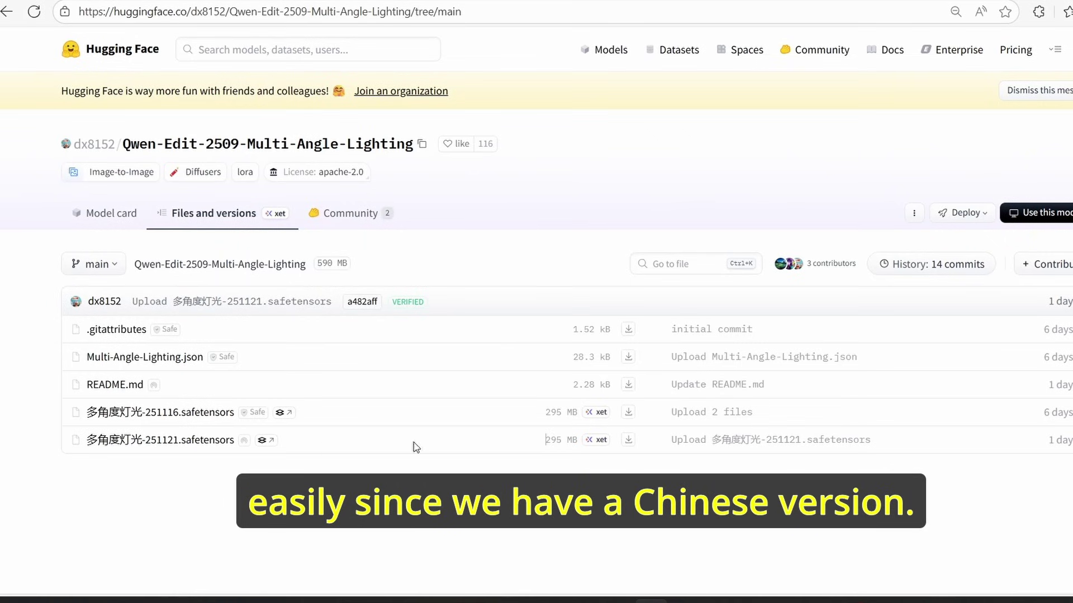
left_click(1072, 12)
left_click(961, 220)
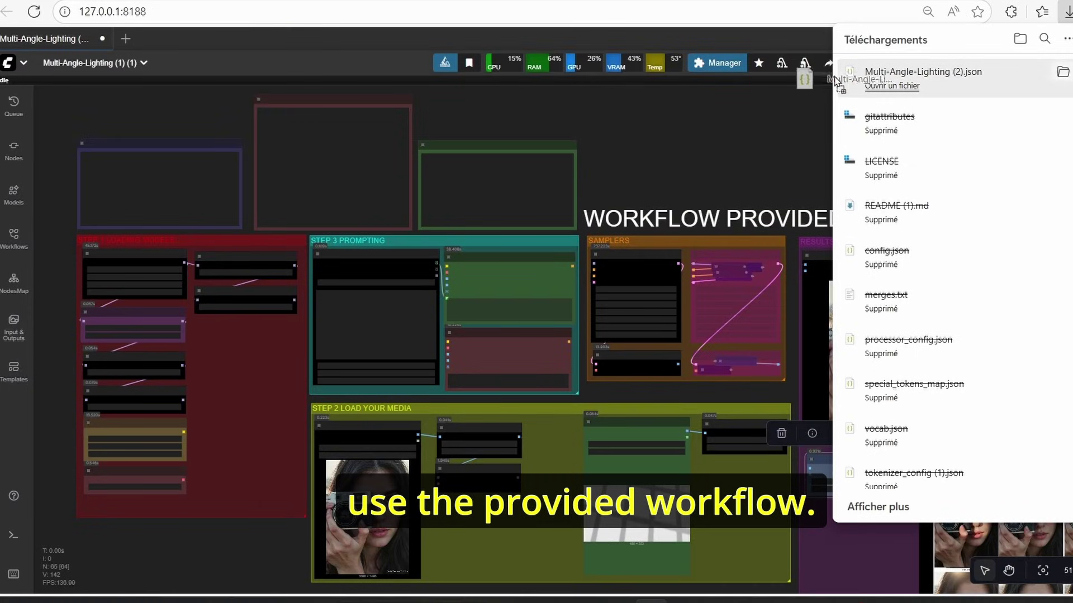
left_click_drag(762, 133, 559, 224)
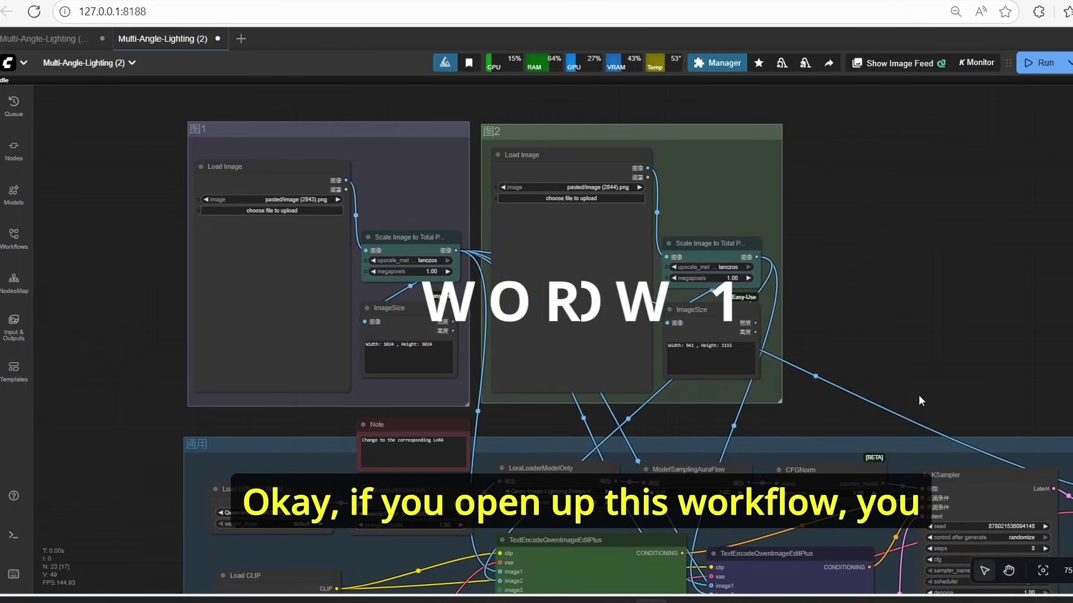
Move the 图1 and 图2 image groups farther apart on the canvas.
left_click_drag(167, 398, 164, 374)
left_click_drag(168, 238, 195, 255)
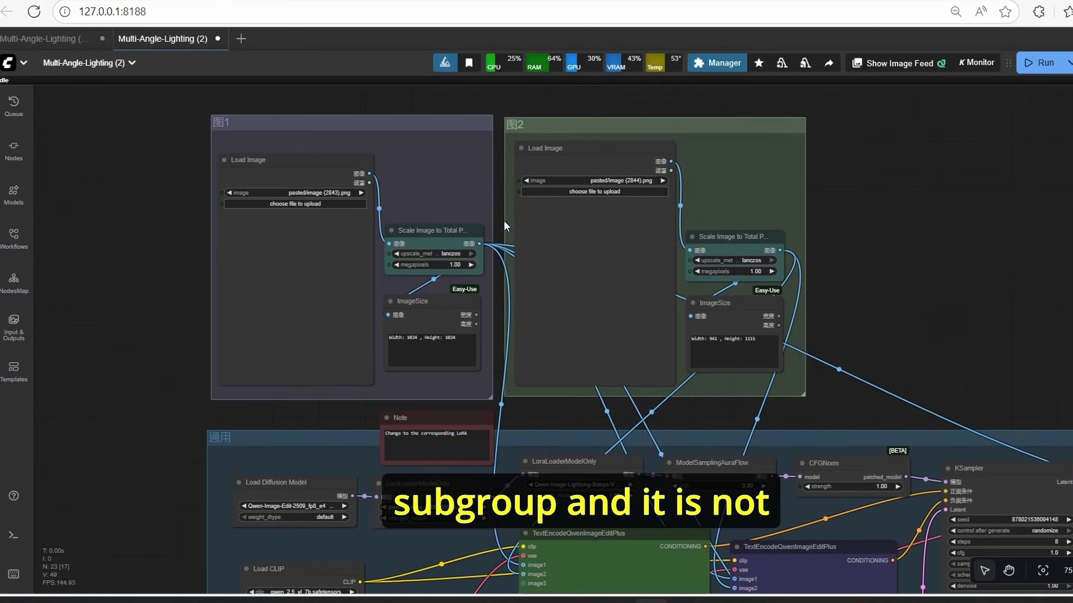
scroll(995, 340, "down", 4)
scroll(994, 341, "right", 4)
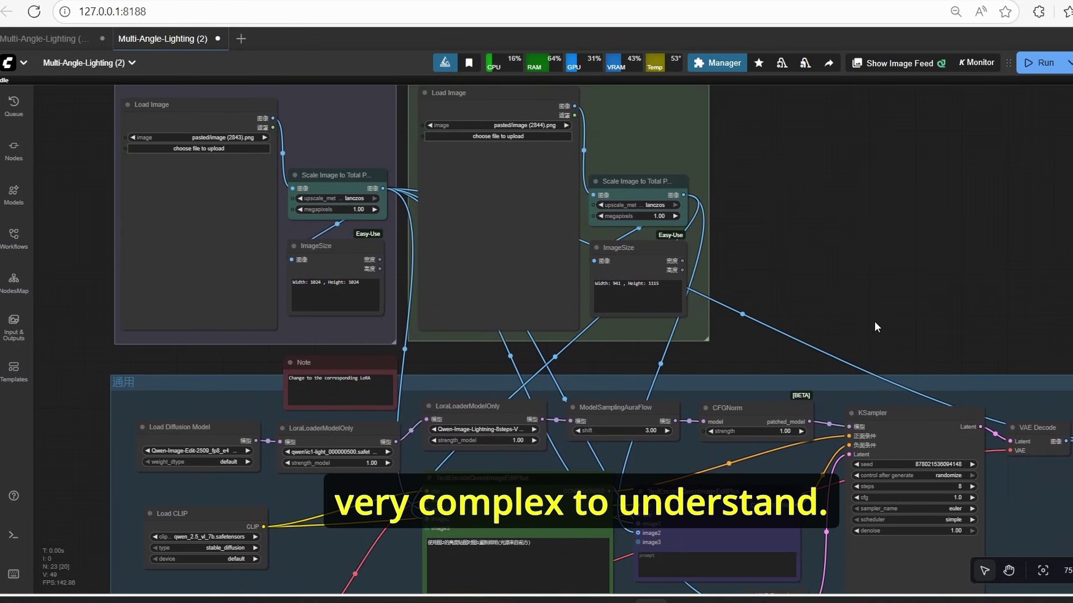
scroll(871, 309, "up", 2)
scroll(870, 309, "left", 3)
scroll(391, 143, "up", 3)
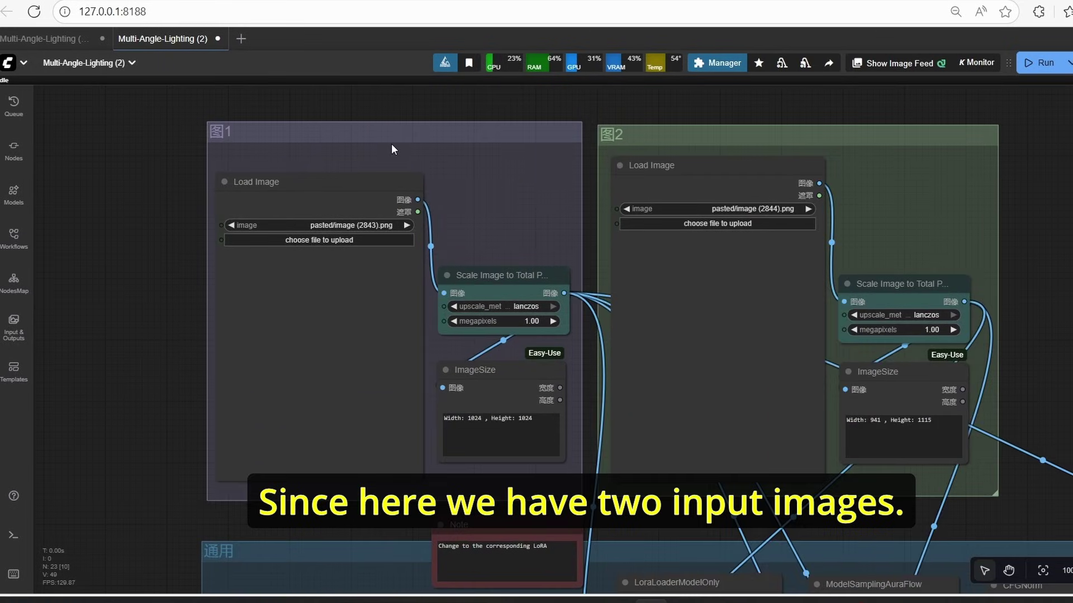
left_click_drag(436, 143, 391, 133)
left_click_drag(754, 135, 797, 112)
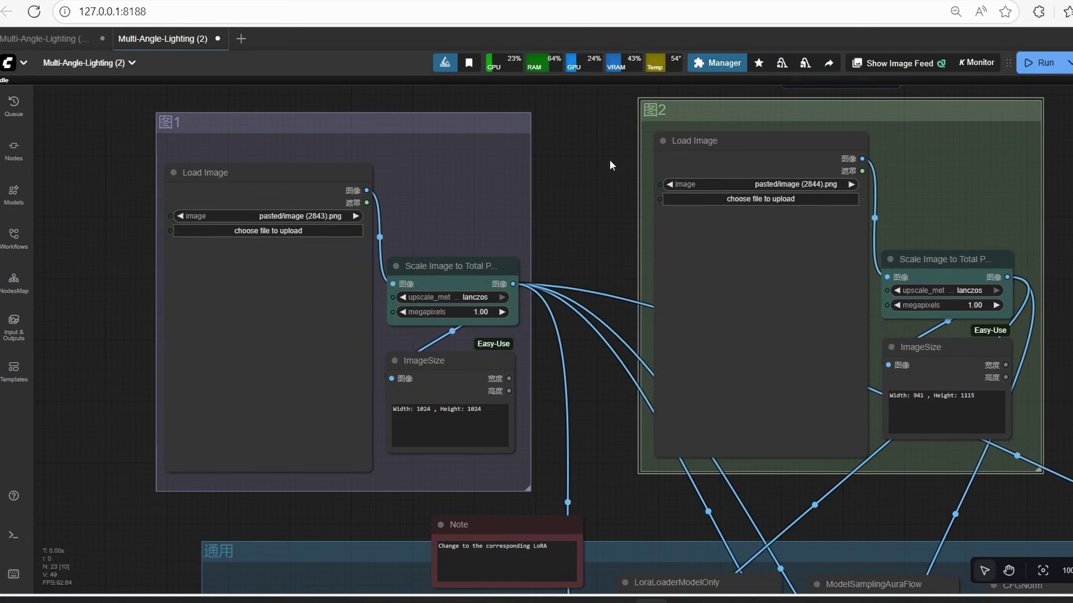
Inspect the Load Image nodes in the 图1 and 图2 groups.
left_click_drag(609, 159, 654, 157)
scroll(284, 238, "up", 4)
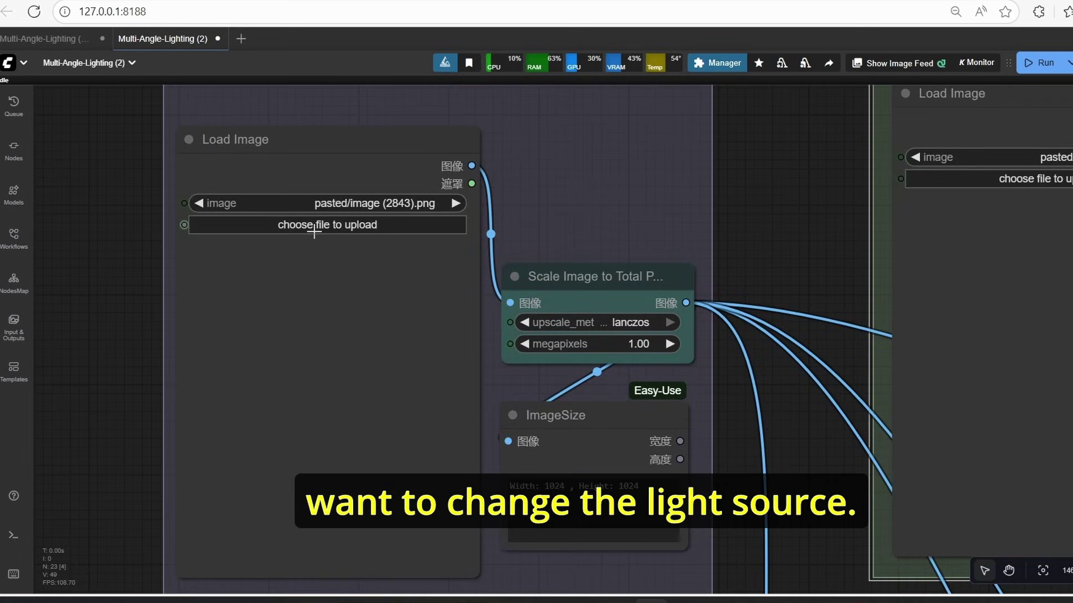
scroll(314, 231, "down", 4)
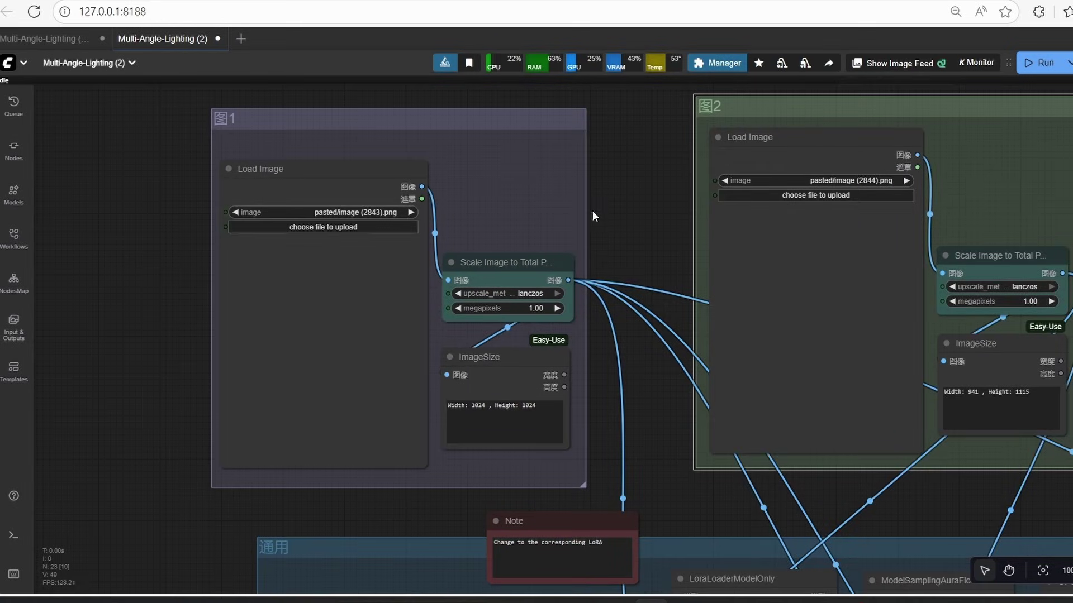
left_click_drag(622, 226, 393, 221)
left_click(588, 334)
scroll(588, 334, "up", 4)
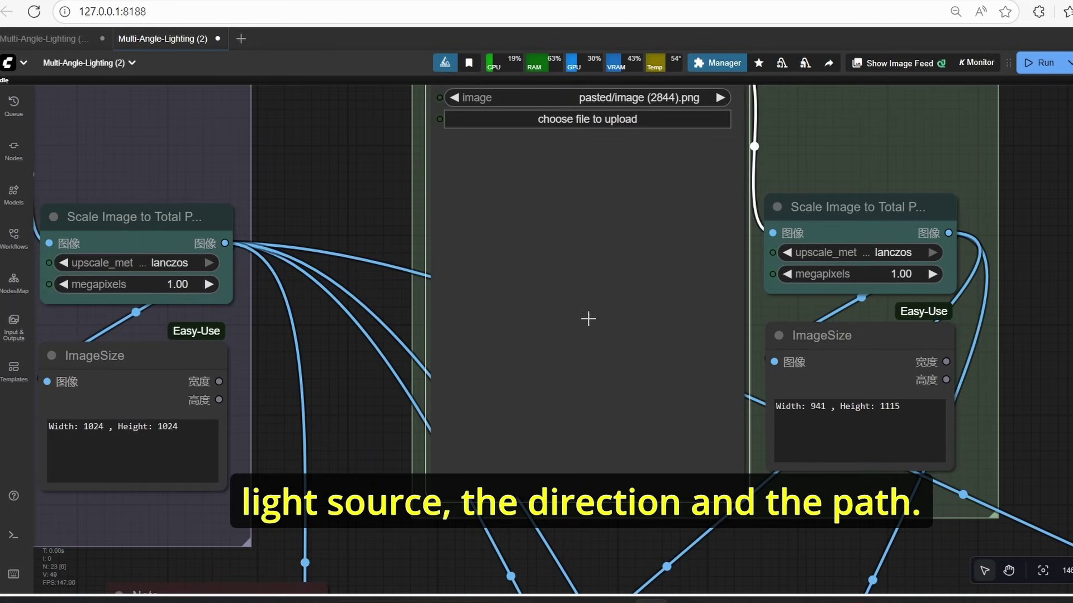
Inspect the Load CLIP, Load VAE and model loader nodes in the 通用 group.
scroll(460, 352, "down", 7)
left_click_drag(61, 525, 84, 263)
scroll(220, 321, "down", 1)
scroll(220, 320, "up", 3)
left_click_drag(190, 377, 190, 321)
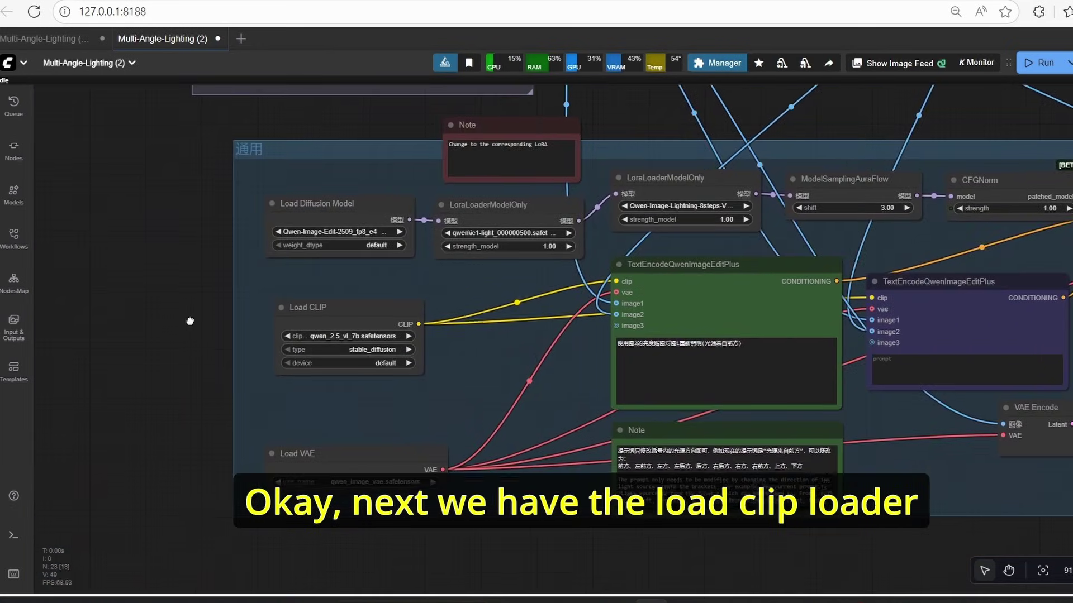
left_click(355, 311)
scroll(369, 318, "up", 2)
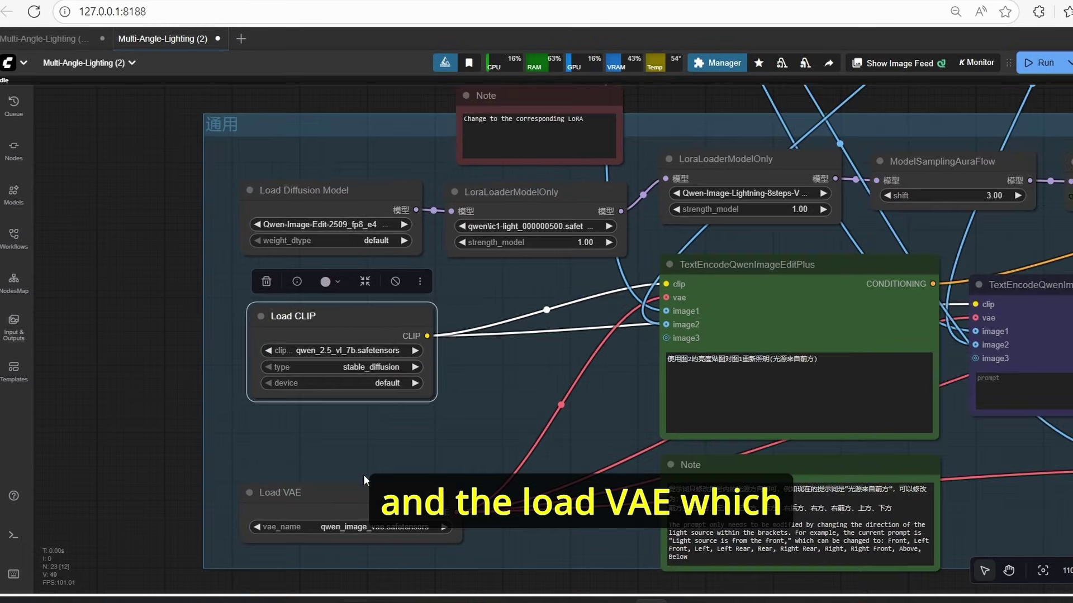
left_click(380, 495)
left_click_drag(134, 254, 127, 310)
left_click(127, 310)
scroll(133, 251, "up", 3)
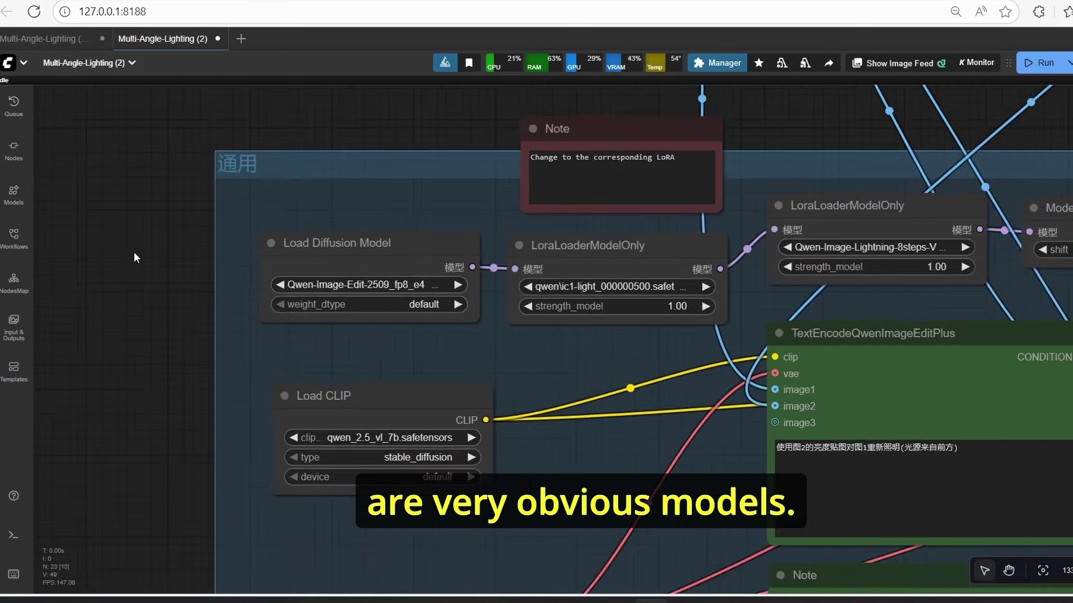
scroll(150, 254, "down", 2)
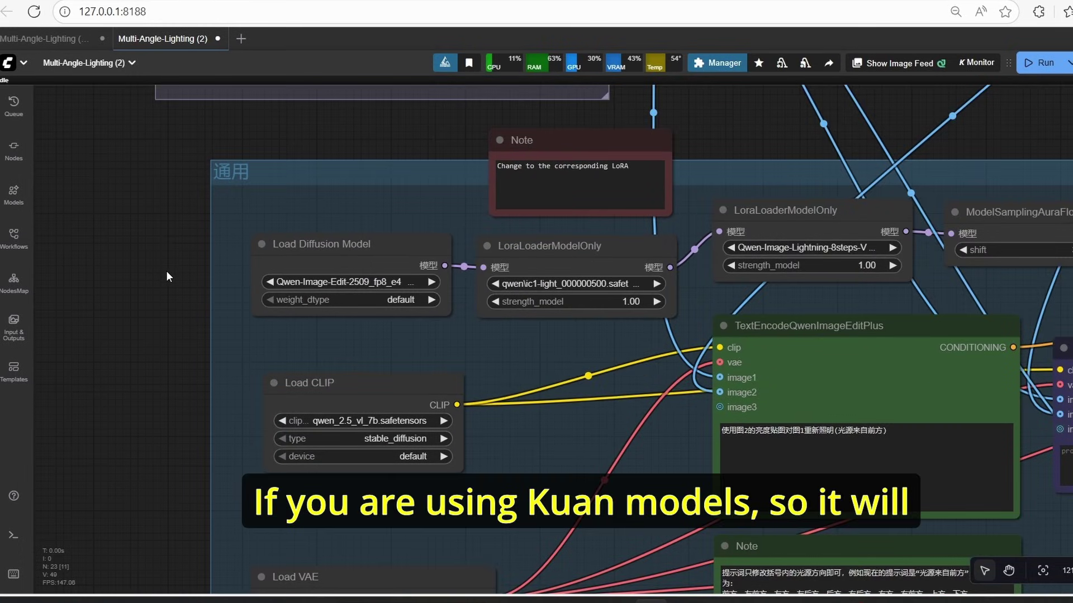
Move the Load Diffusion Model node out of the 通用 group to its left and widen it to fit the full unet_name.
left_click_drag(191, 325, 182, 368)
left_click(357, 285)
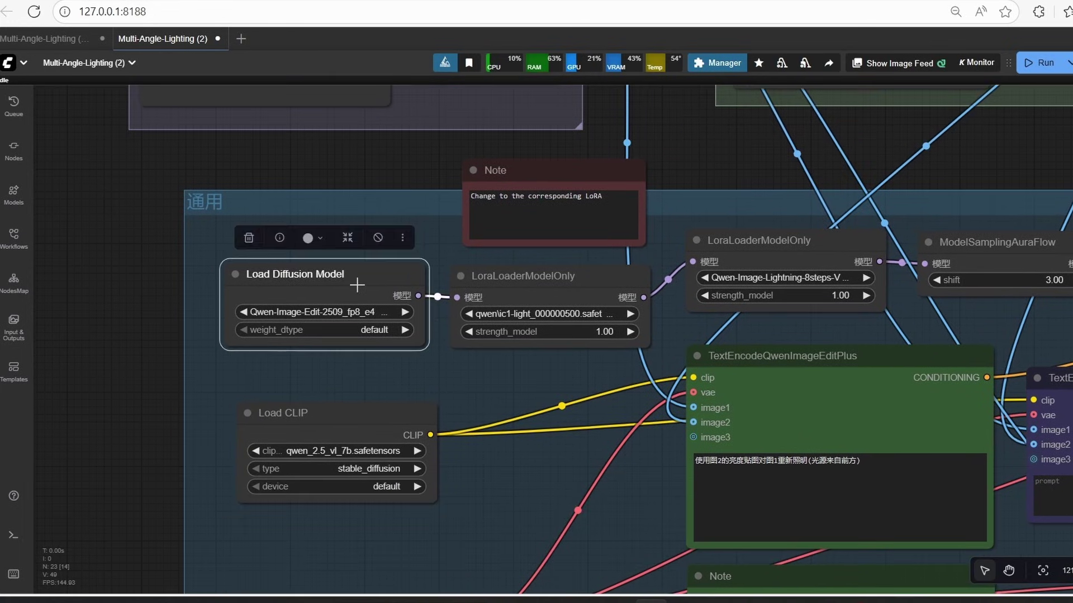
scroll(357, 285, "down", 3)
left_click_drag(249, 287, 391, 287)
left_click_drag(503, 293, 307, 300)
scroll(225, 244, "up", 4)
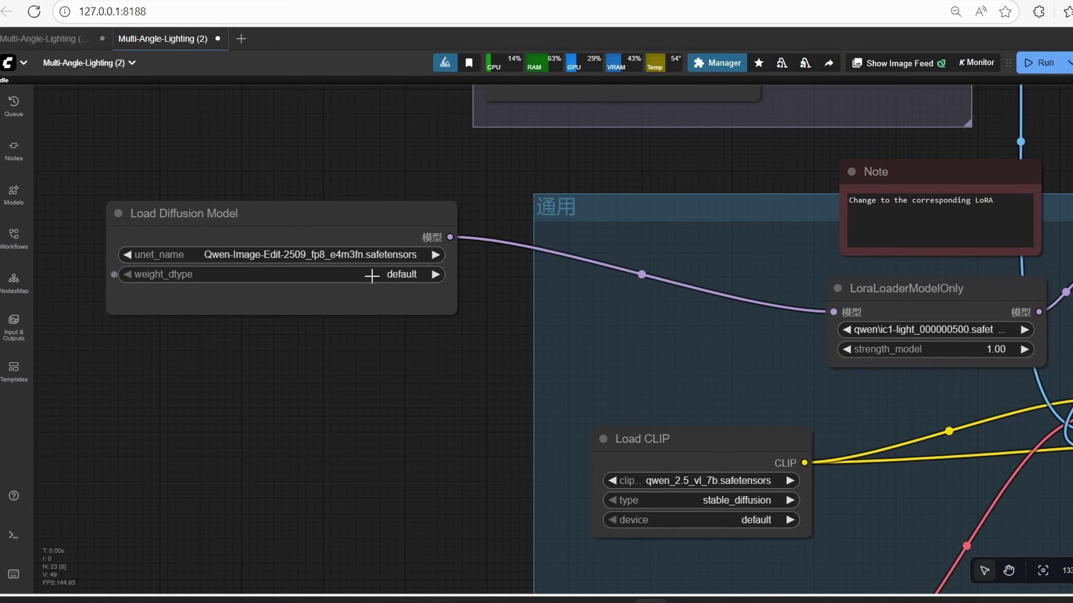
Move the ic1-light LoRA loader node out of the 通用 group to below Load Diffusion Model and widen it.
scroll(402, 359, "down", 2)
left_click_drag(754, 271, 163, 327)
scroll(275, 373, "up", 2)
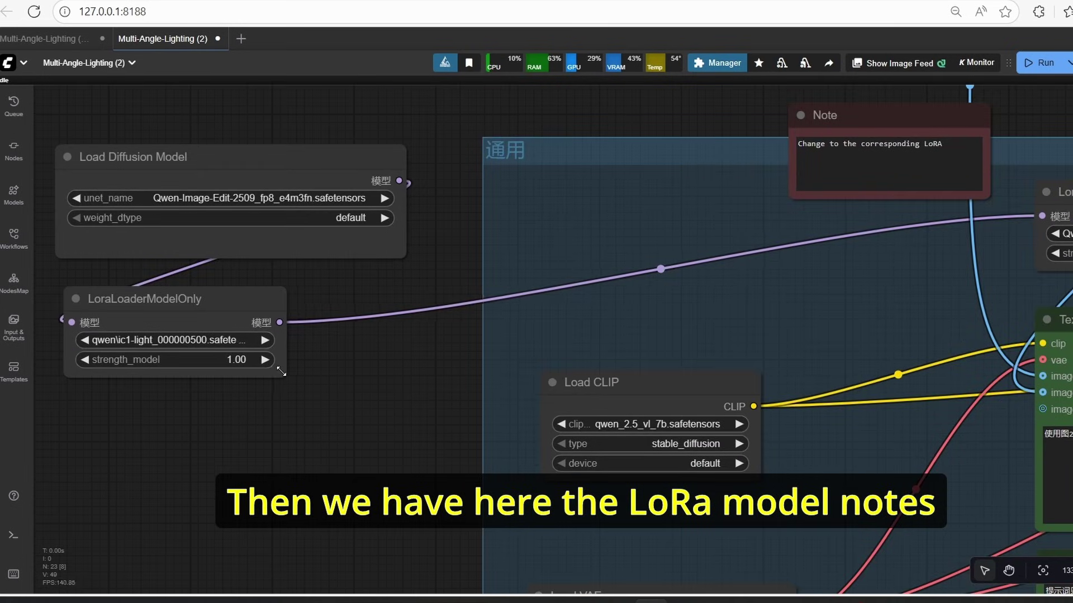
left_click_drag(281, 371, 373, 370)
Set the lora_name of the LoRA loader below Load Diffusion Model to qwen multi light.safetensors.
scroll(375, 400, "down", 2)
left_click(309, 337)
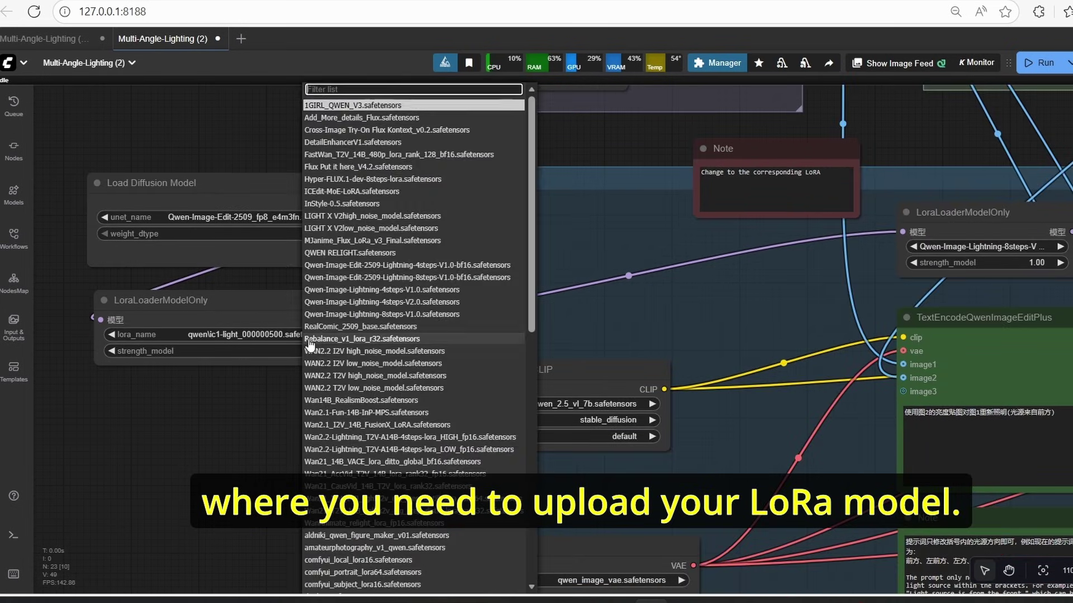
type("qwen")
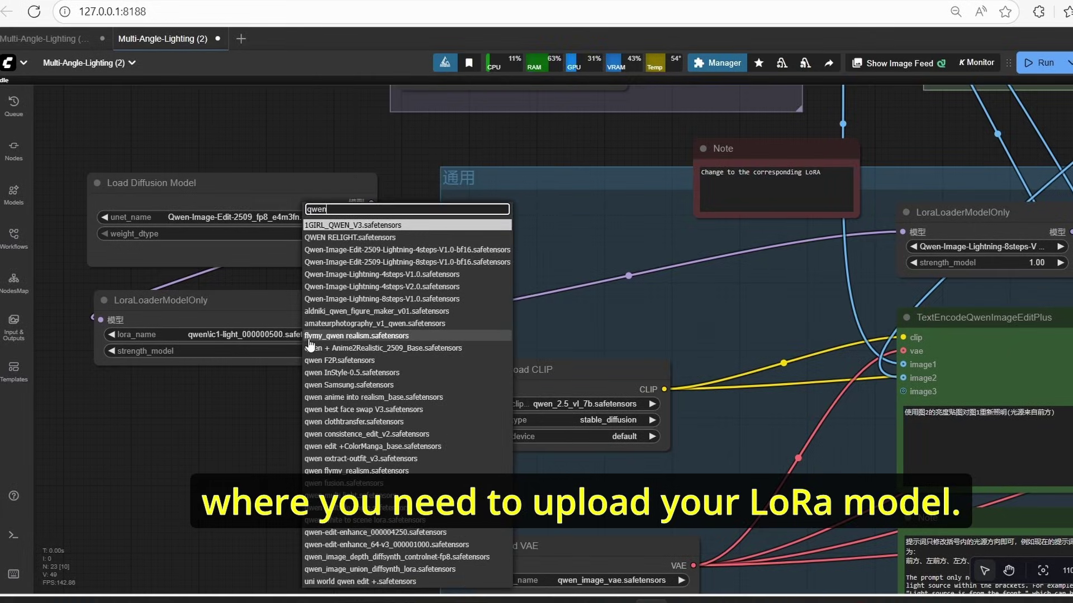
type(" m")
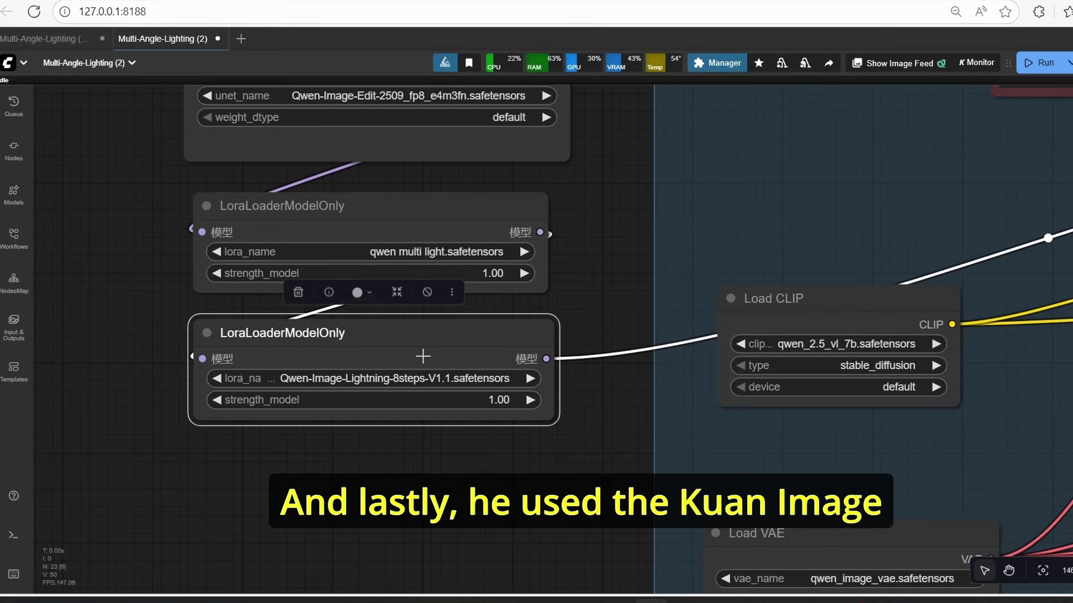
Inspect the Lightning LoRA loader and the steps and cfg settings of the KSampler node.
scroll(569, 451, "down", 3)
left_click_drag(589, 466, 330, 463)
scroll(335, 462, "down", 8)
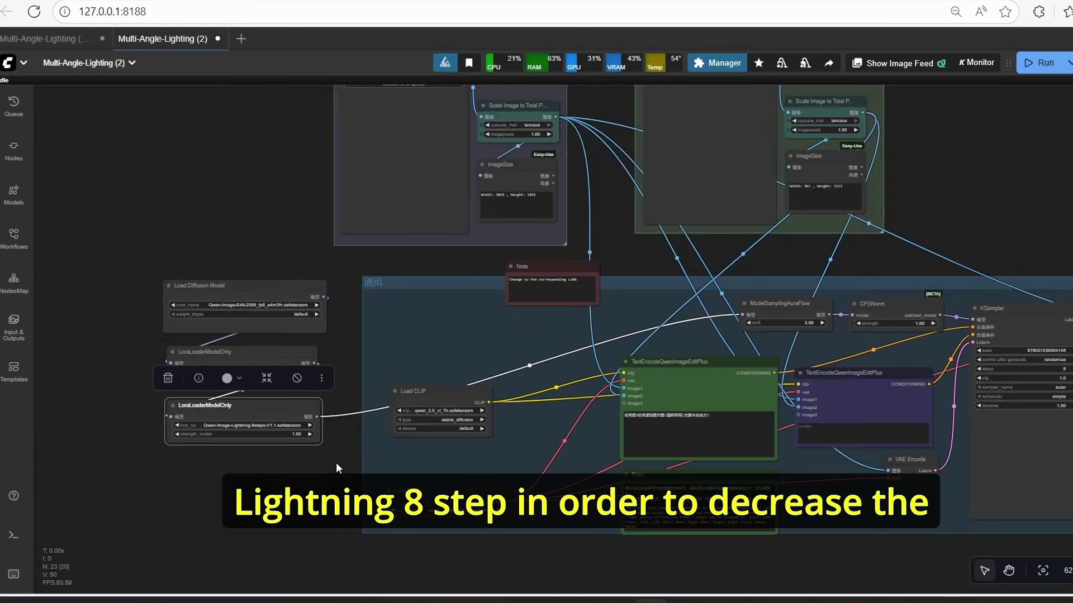
left_click_drag(970, 293, 711, 246)
scroll(668, 340, "up", 12)
scroll(651, 385, "up", 1)
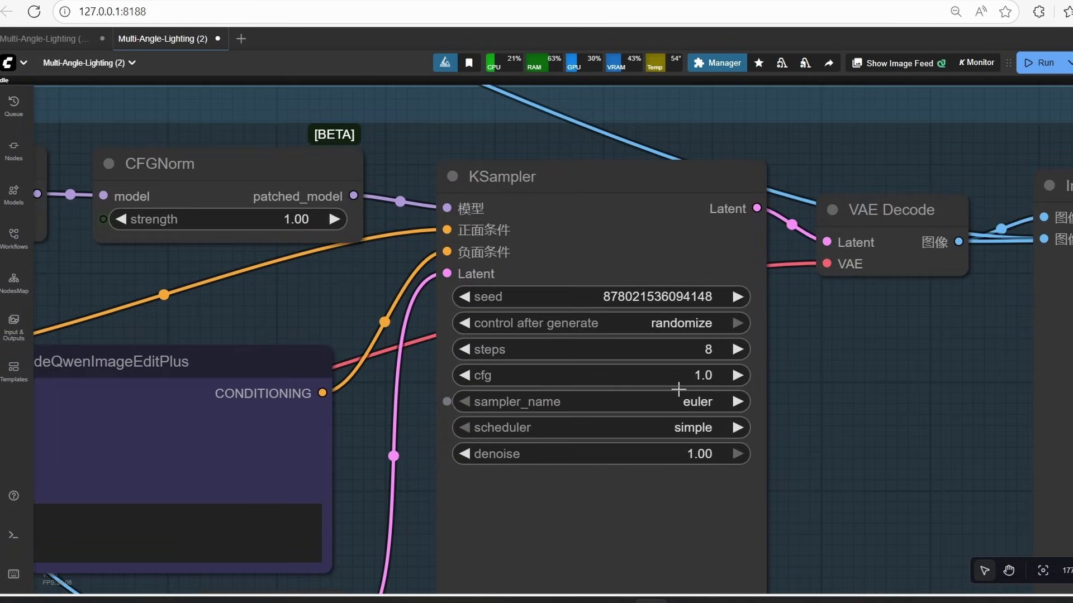
left_click(588, 191)
scroll(581, 243, "up", 1)
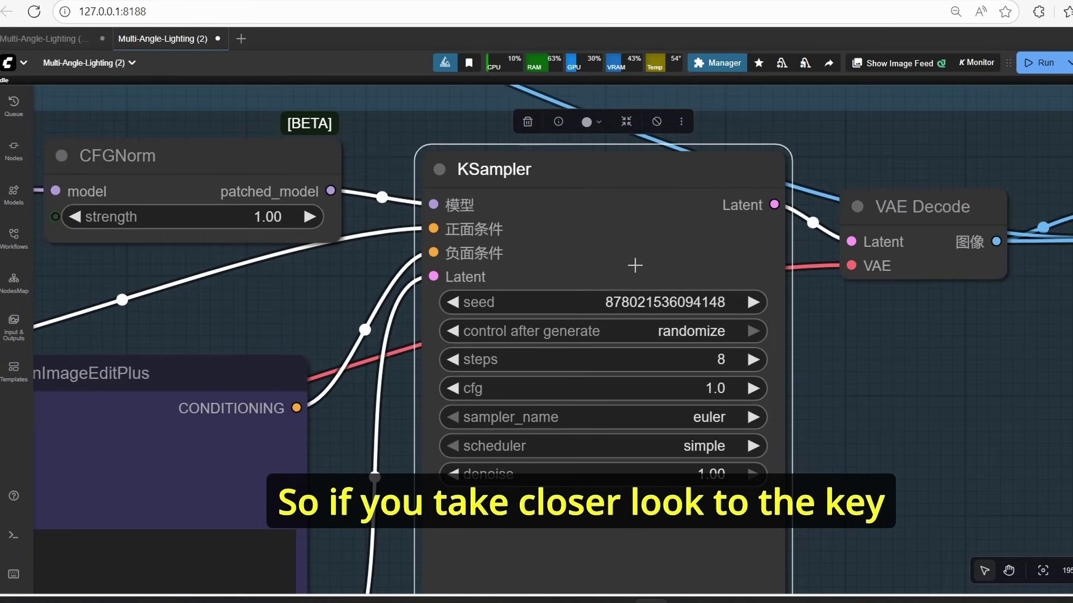
scroll(847, 390, "down", 2)
scroll(714, 368, "up", 4)
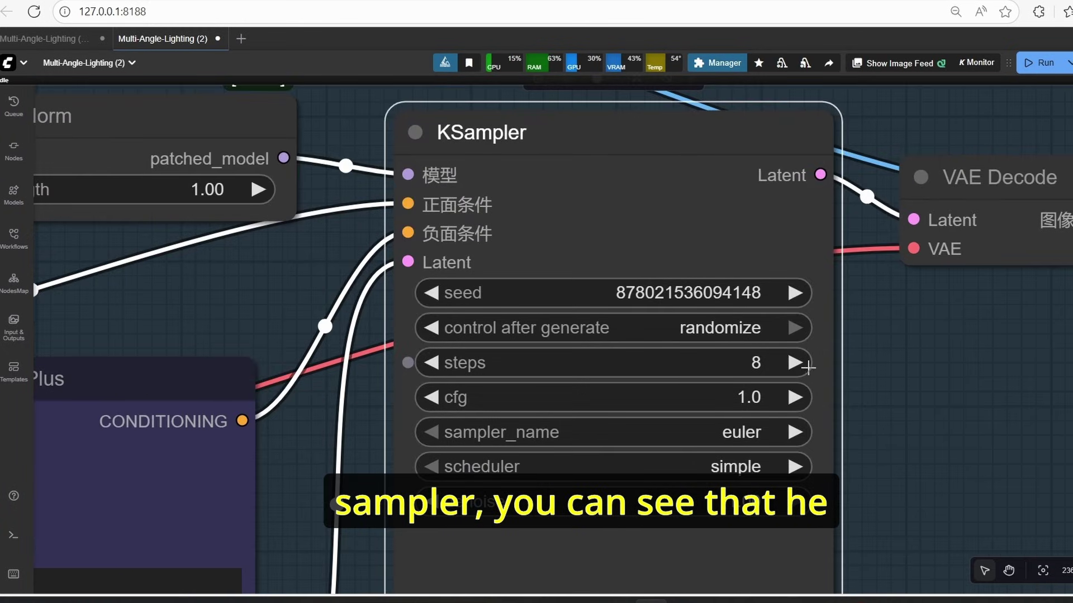
scroll(758, 371, "down", 2)
scroll(772, 390, "down", 10)
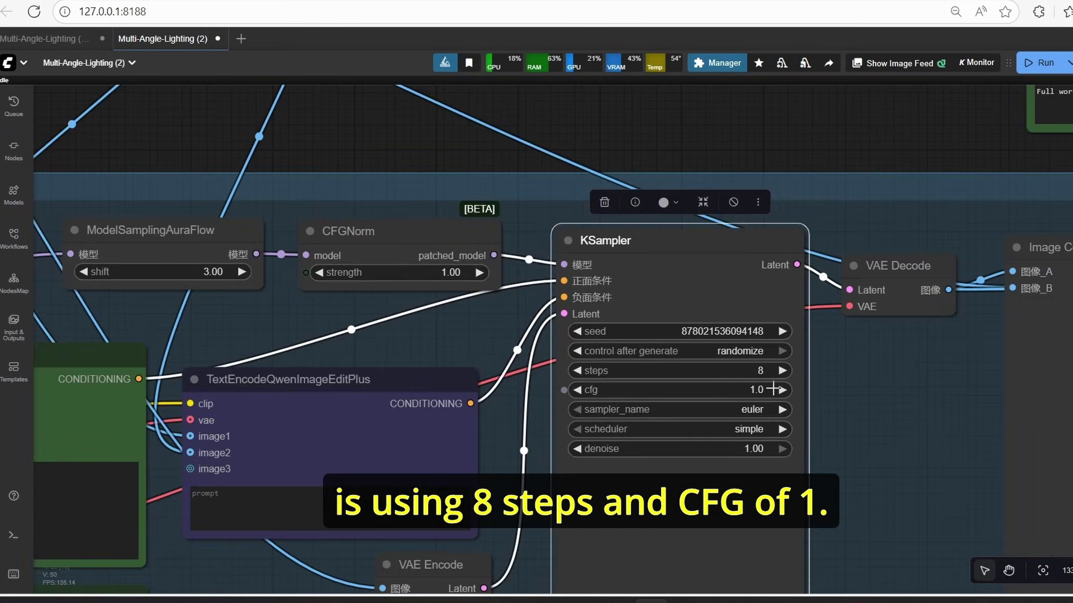
Inspect the ModelSamplingAuraFlow and CFGNorm nodes and how the model chain connects to them.
scroll(706, 203, "up", 4)
left_click(752, 250)
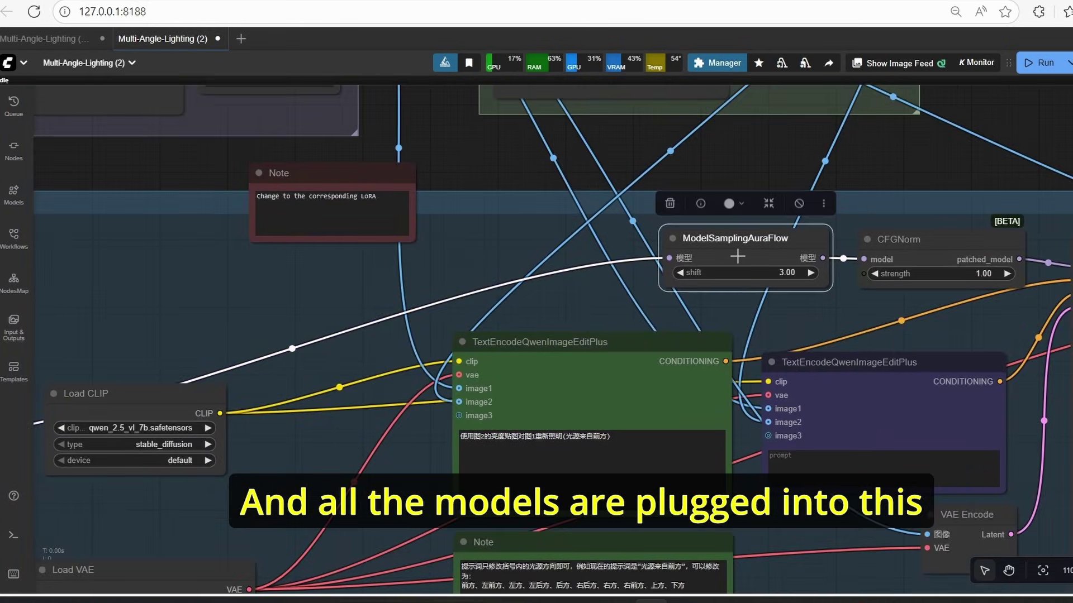
left_click(933, 249)
scroll(932, 249, "down", 3)
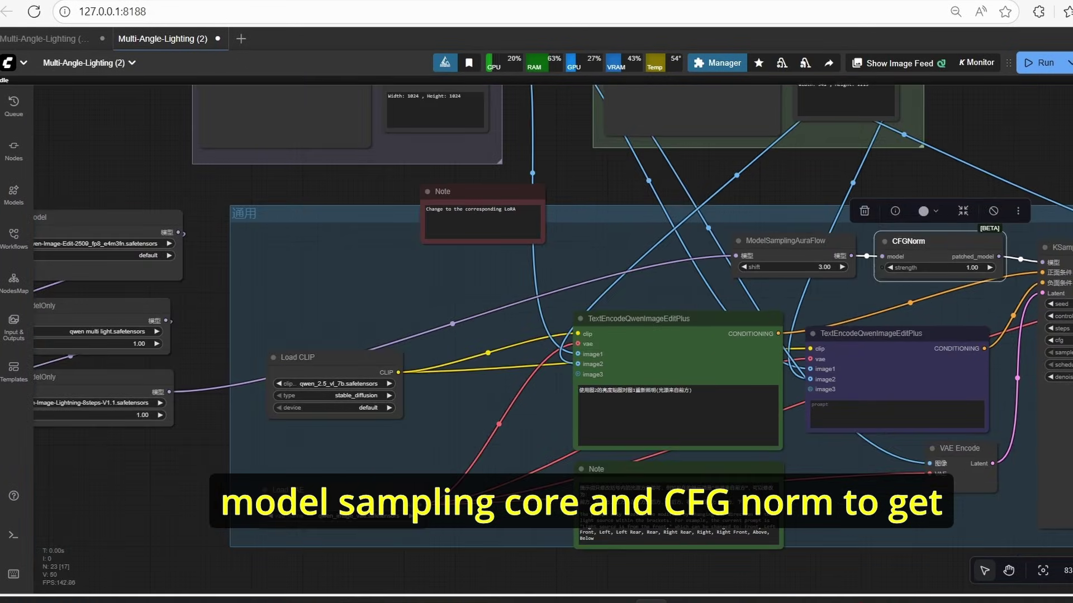
Examine the output part of the workflow: the VAE Decode, Image Comparer and Preview Image nodes.
left_click_drag(1069, 176, 566, 154)
left_click_drag(737, 170, 532, 172)
scroll(517, 226, "up", 4)
scroll(844, 330, "down", 3)
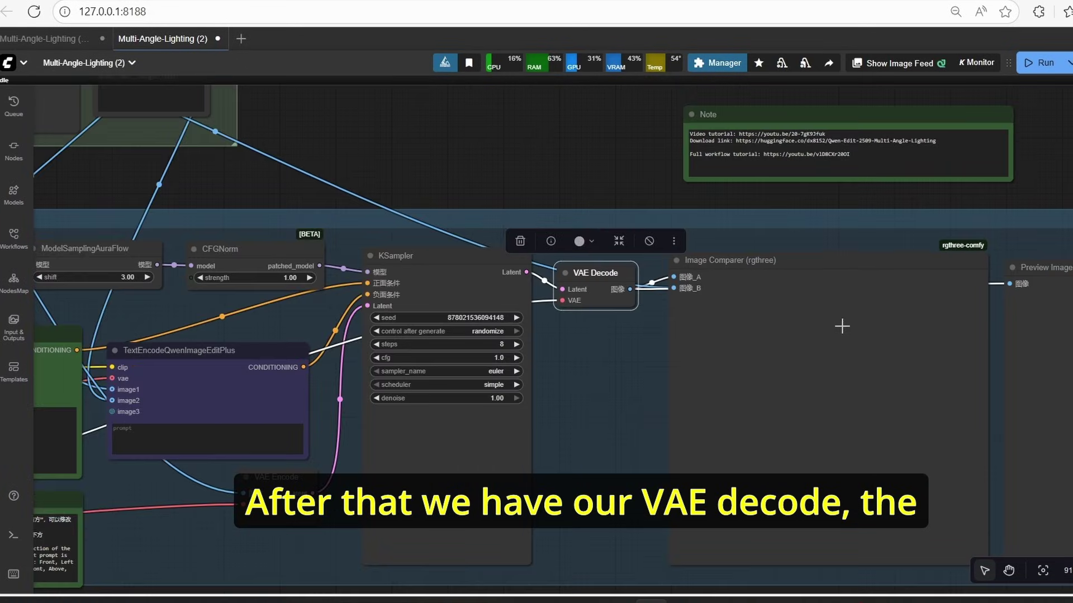
left_click_drag(876, 202, 652, 198)
left_click(892, 324)
scroll(893, 324, "down", 4)
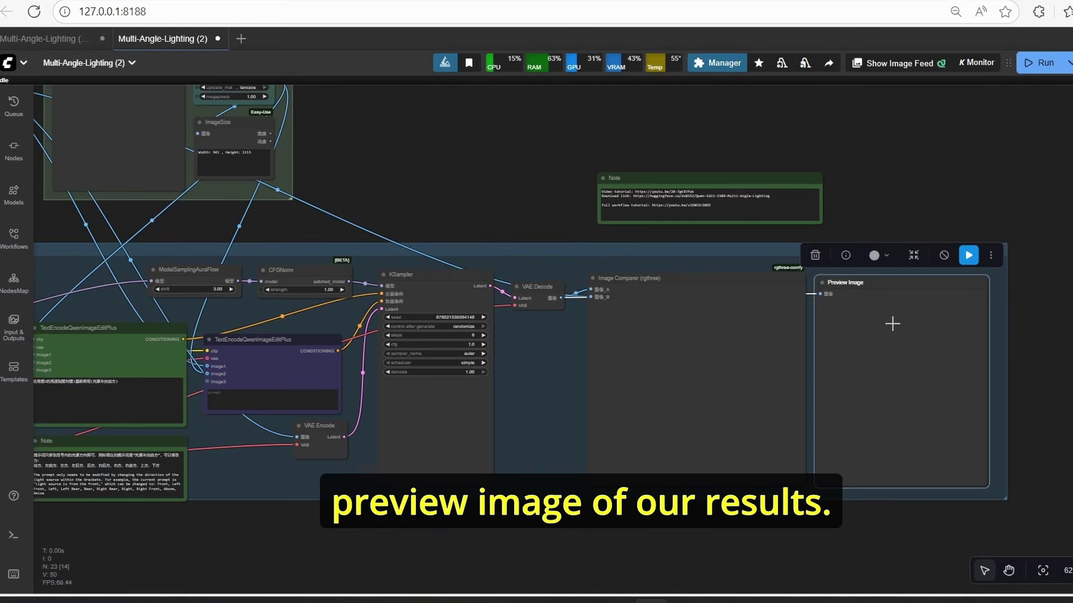
Inspect the prompt in the green TextEncodeQwenImageEditPlus node.
left_click(529, 221)
scroll(643, 361, "up", 6)
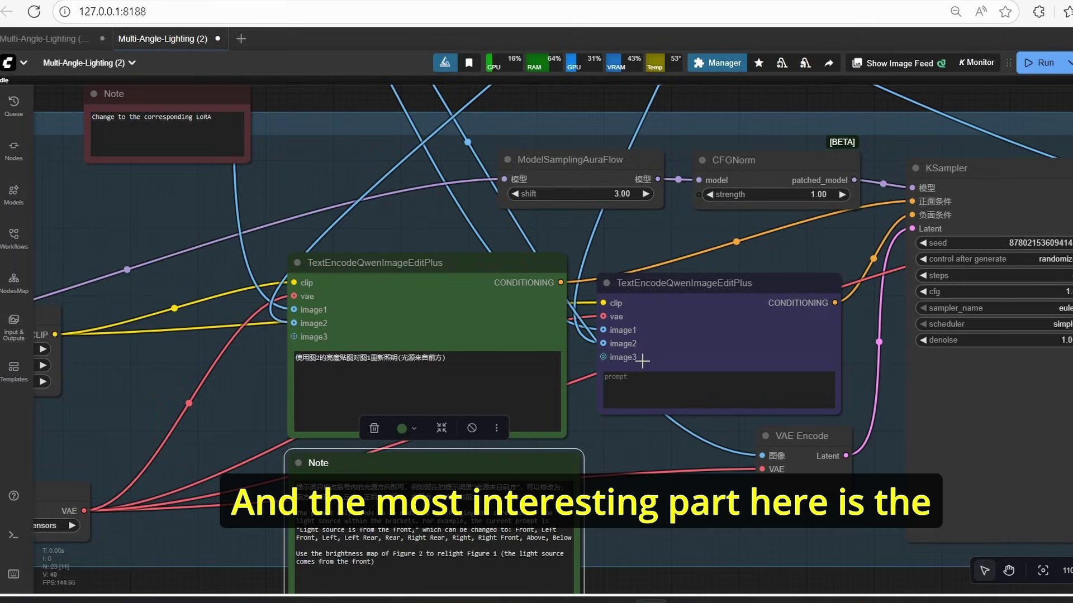
scroll(316, 207, "up", 3)
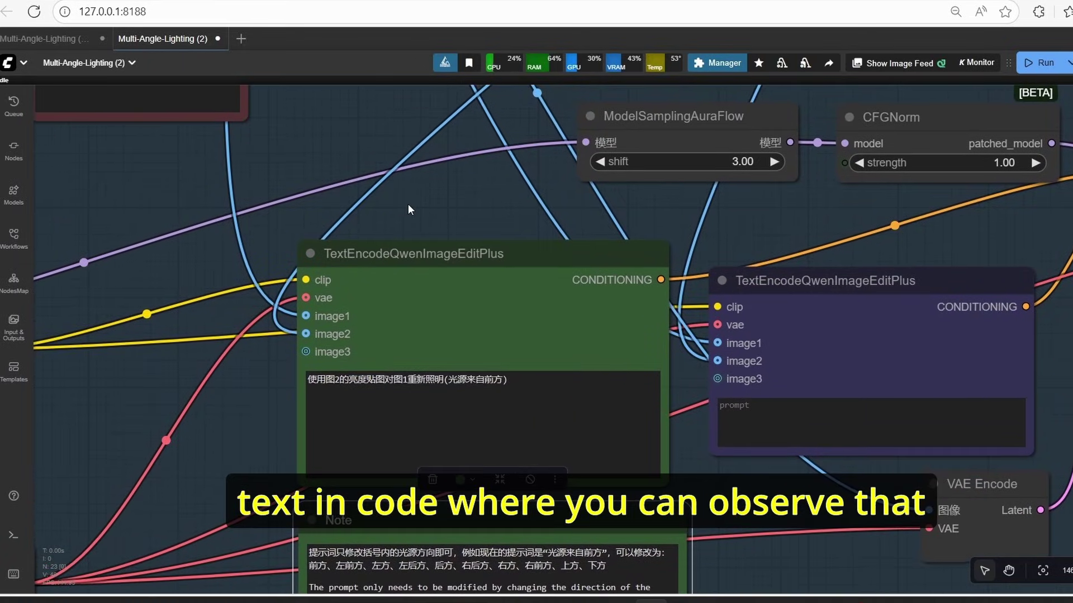
scroll(410, 205, "up", 3)
left_click_drag(410, 205, 588, 162)
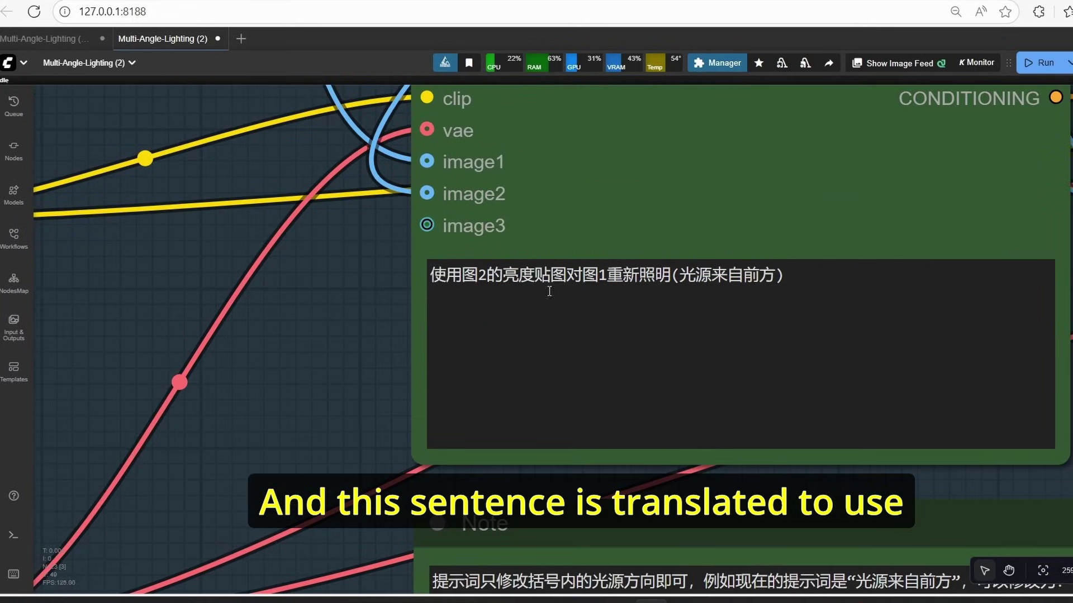
Read the English translation of the prompt in the green Note below the text encode node.
scroll(361, 439, "down", 2)
left_click_drag(354, 458, 368, 206)
scroll(368, 208, "down", 1)
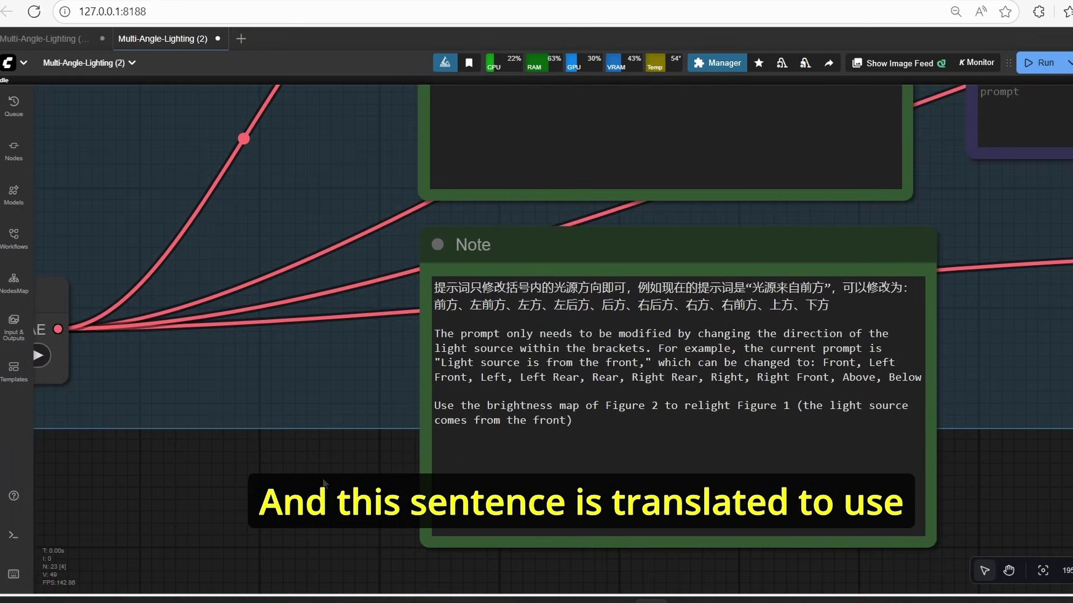
left_click_drag(399, 467, 349, 394)
scroll(350, 394, "up", 5)
scroll(723, 346, "down", 3)
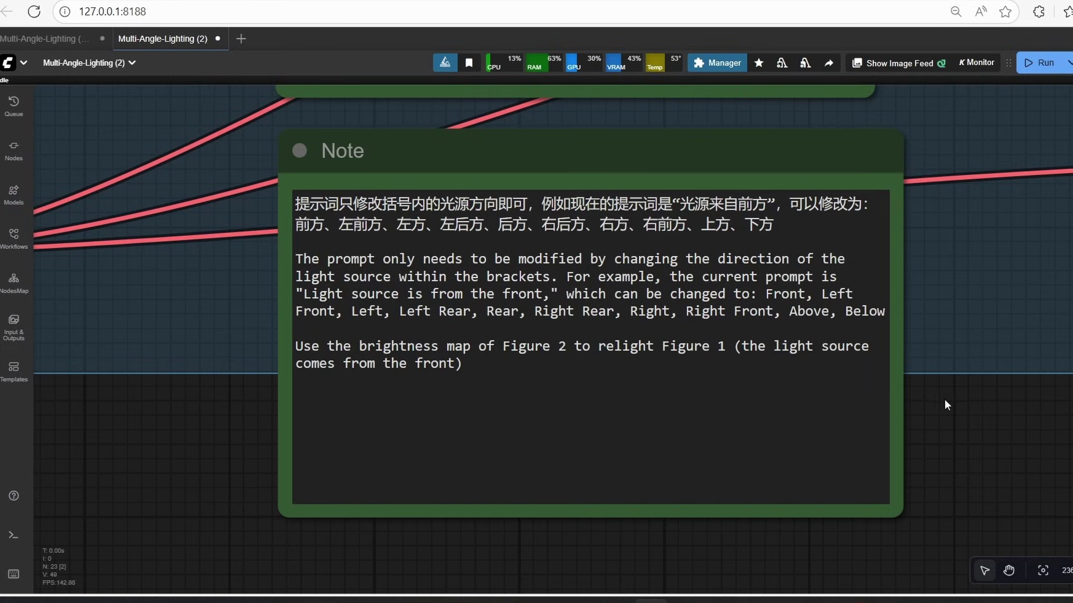
left_click_drag(962, 420, 953, 422)
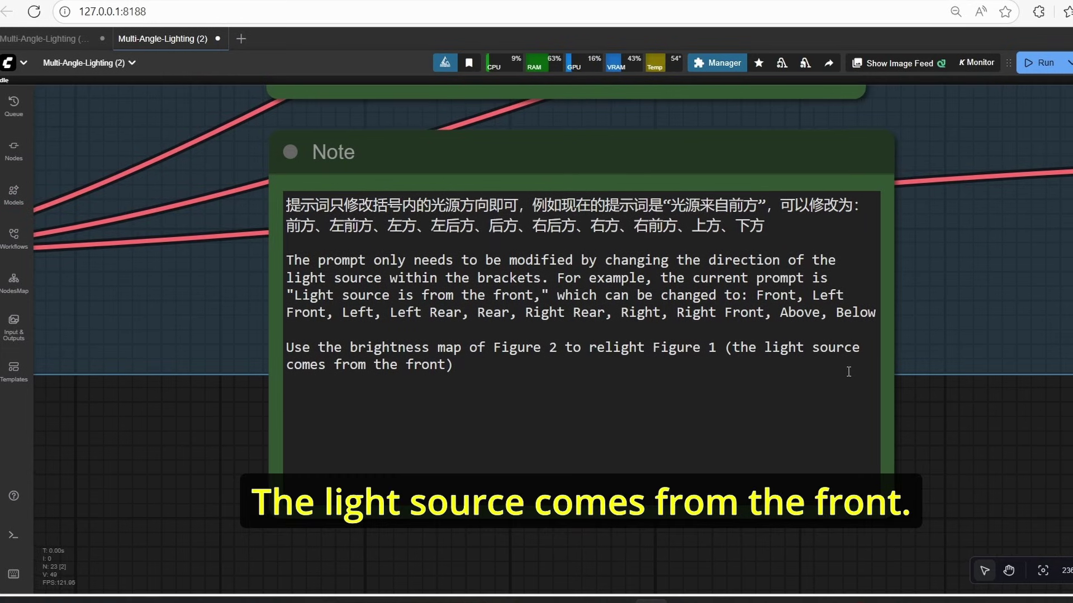
scroll(848, 372, "up", 3)
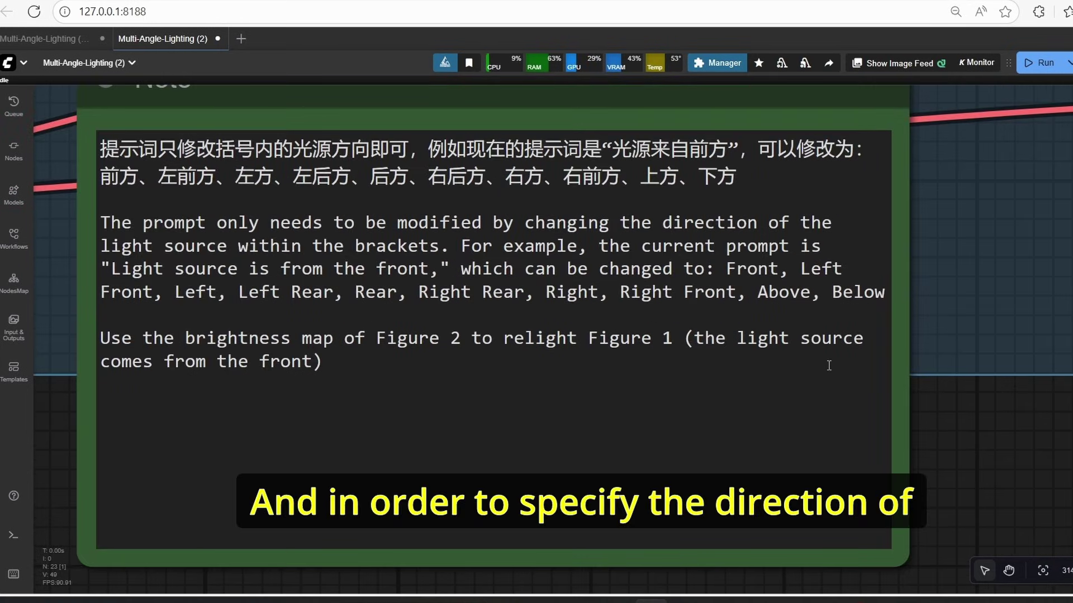
Examine the bracketed light-source phrase in the Note's example prompt and highlight the word "front".
left_click(312, 362)
scroll(394, 379, "up", 1)
scroll(772, 347, "down", 3)
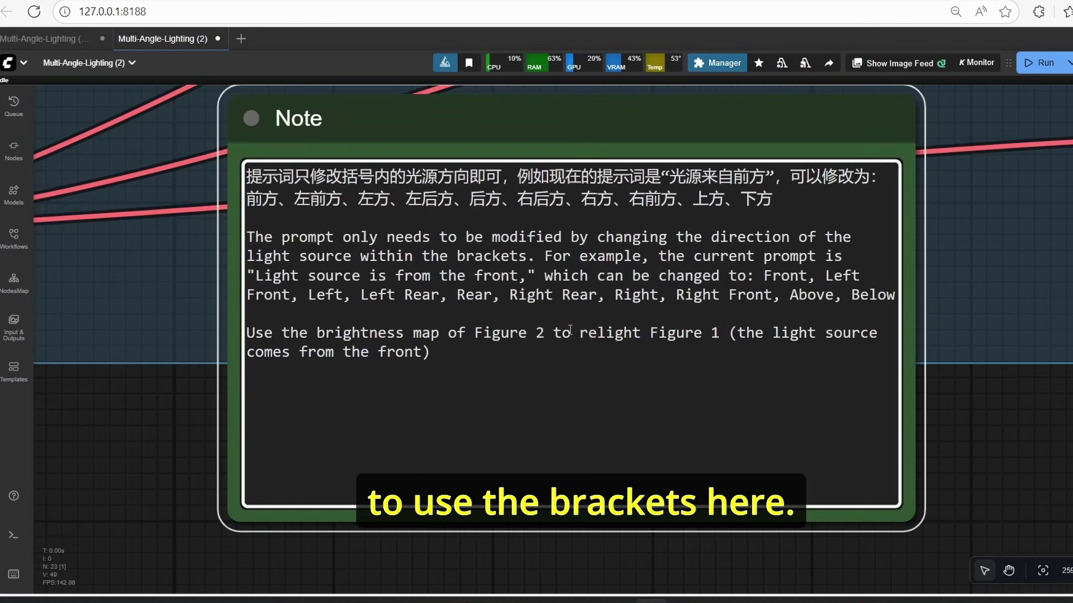
scroll(386, 349, "up", 1)
scroll(386, 350, "up", 1)
scroll(431, 371, "down", 4)
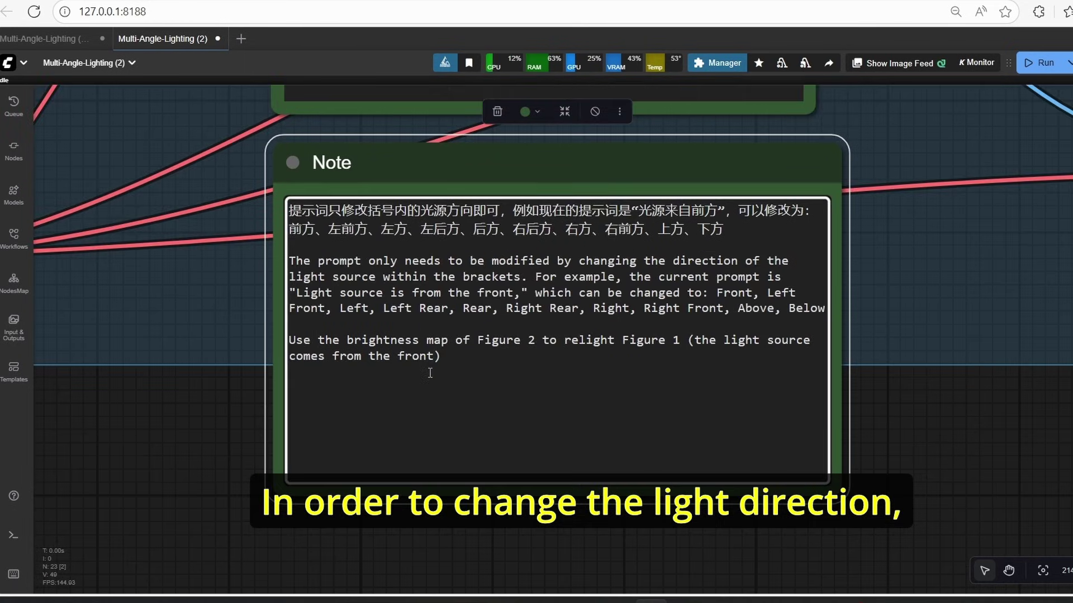
scroll(433, 363, "up", 3)
double_click(392, 351)
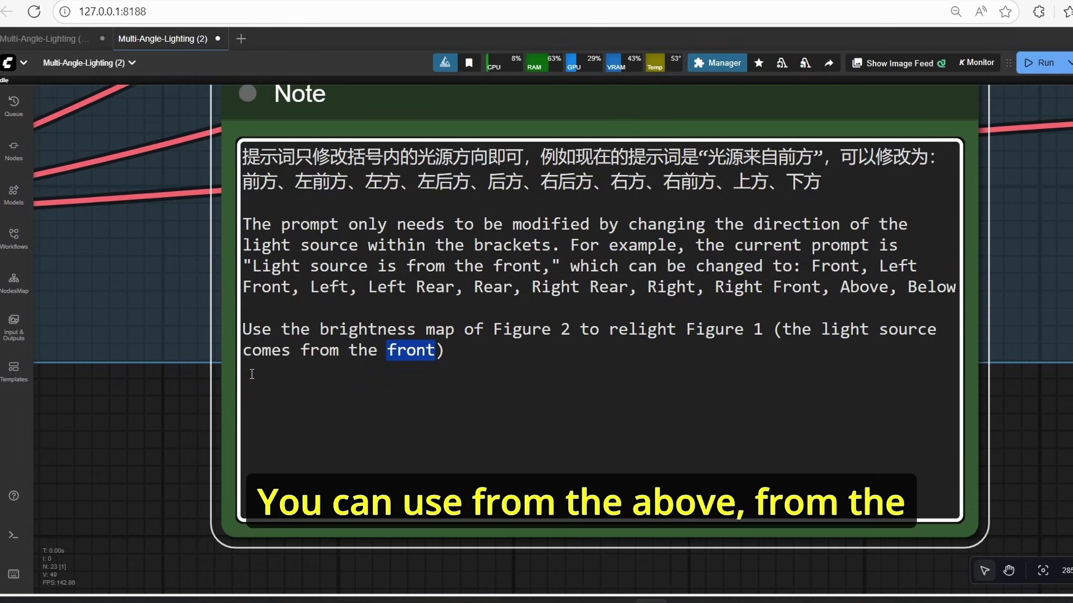
Review the Note's instructions and keywords for changing the light source direction.
scroll(273, 376, "down", 4)
left_click(163, 410)
scroll(163, 410, "down", 3)
left_click_drag(162, 410, 235, 471)
scroll(215, 410, "down", 3)
scroll(235, 471, "up", 9)
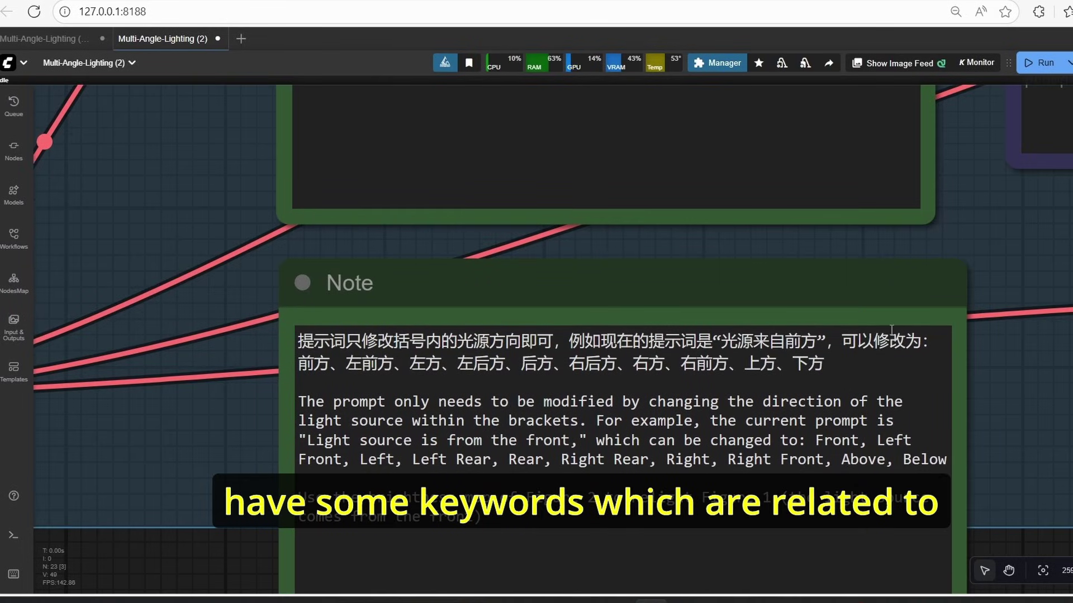
scroll(747, 384, "down", 3)
scroll(483, 376, "up", 4)
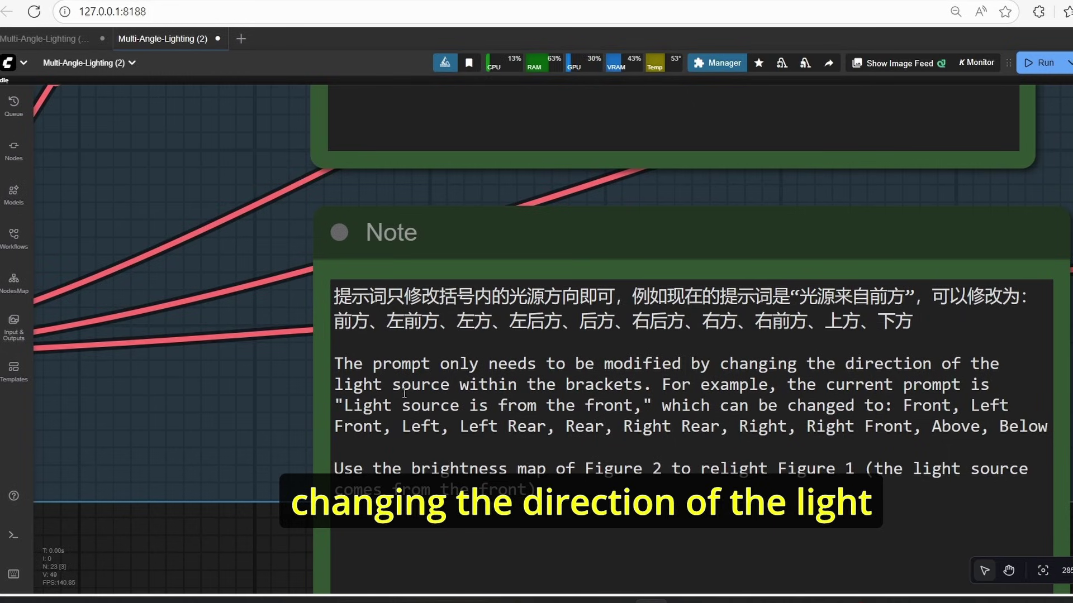
left_click(518, 388)
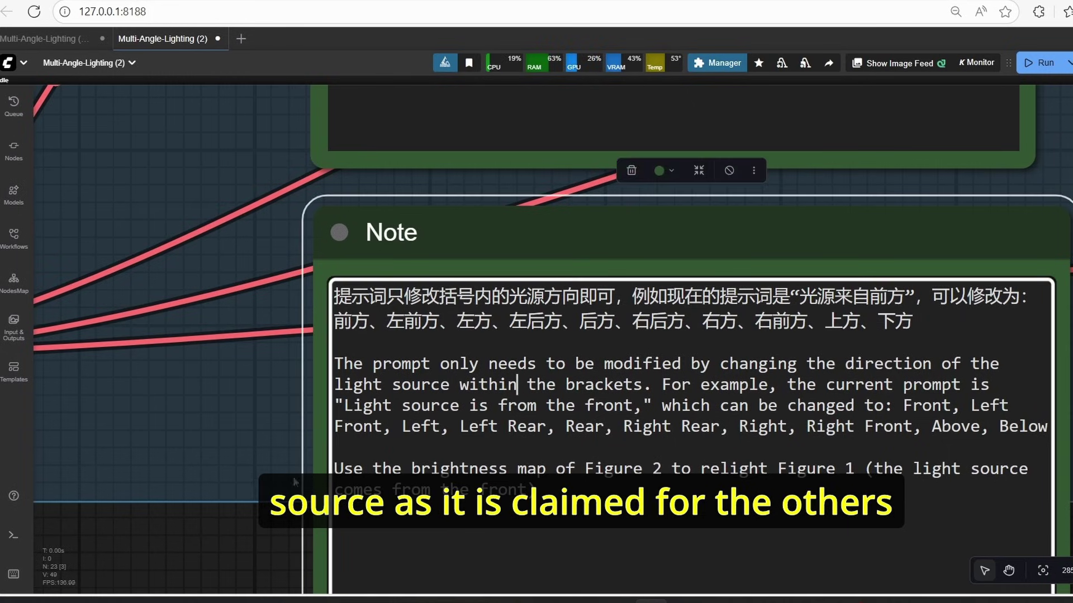
left_click_drag(226, 527, 152, 470)
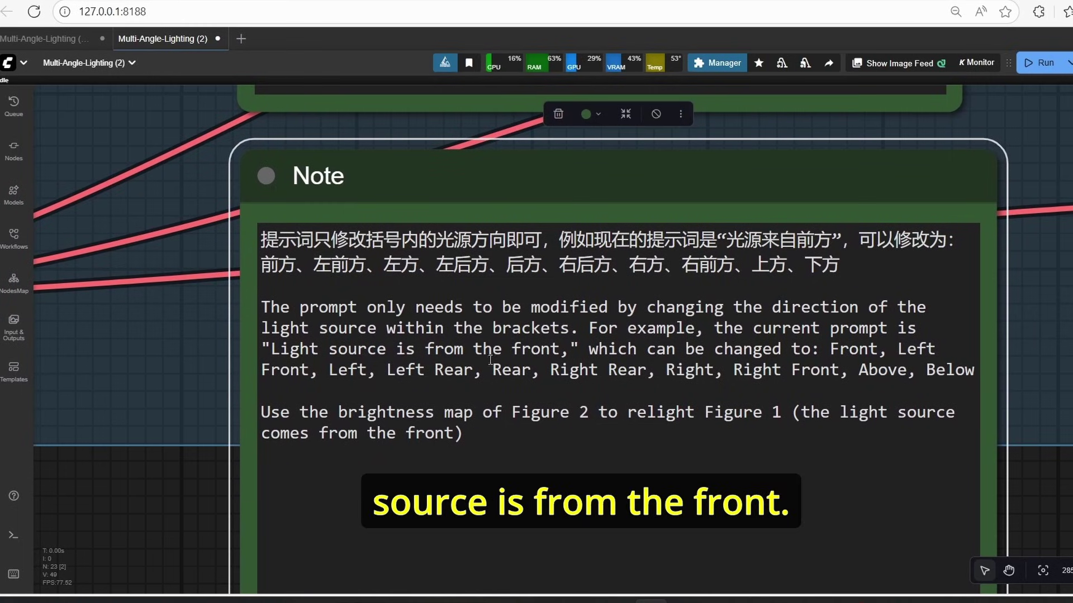
Load window-blinds-shadow-wall-gobo-light-329443192 as the light source image in the 图2 group's Load Image node.
scroll(547, 355, "down", 15)
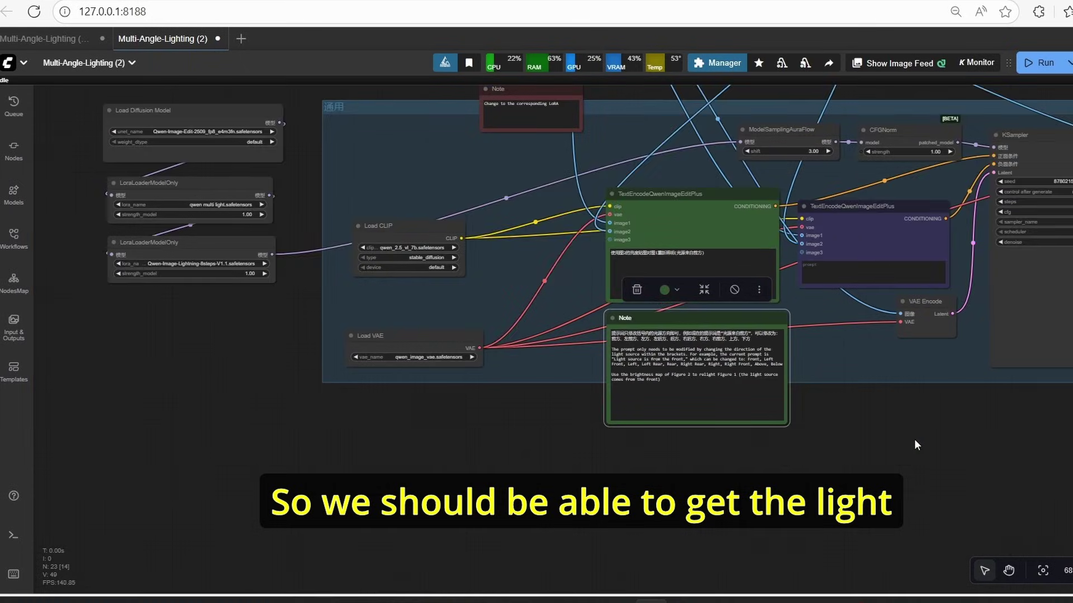
scroll(679, 430, "up", 3)
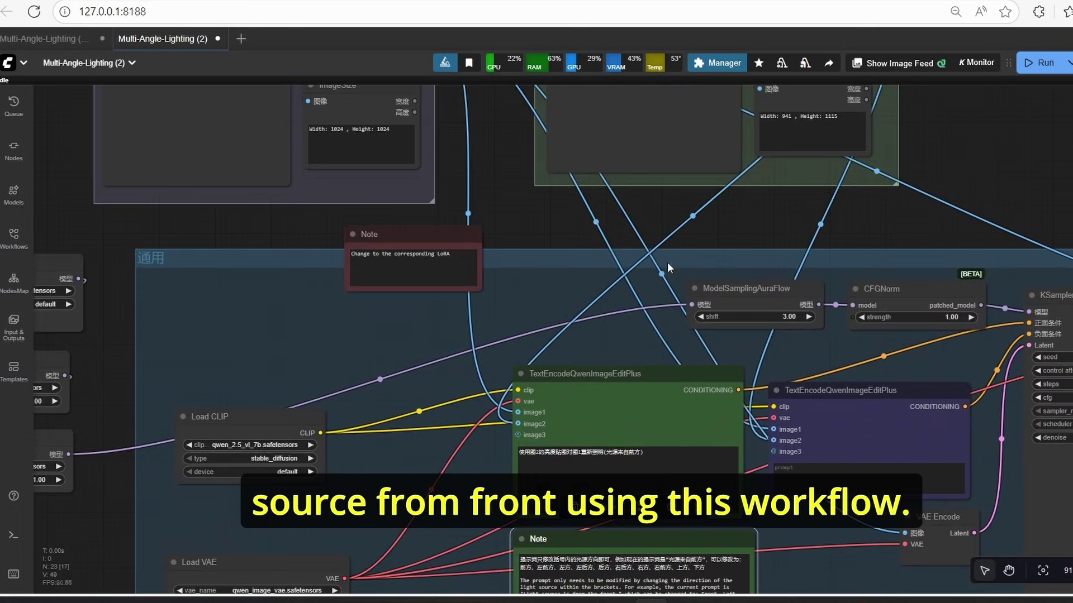
left_click_drag(731, 243, 733, 410)
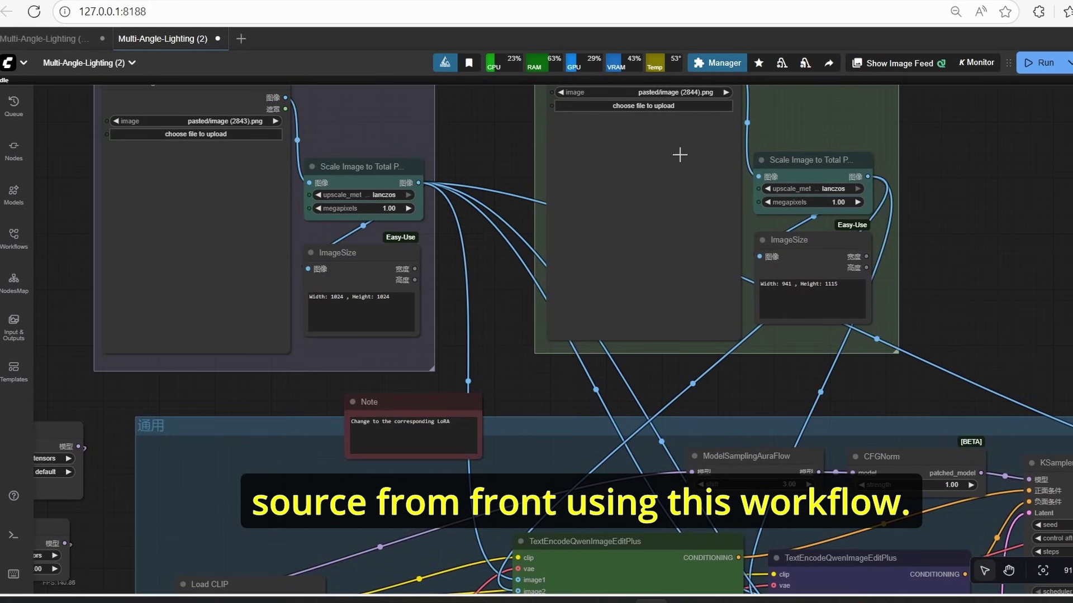
left_click(643, 105)
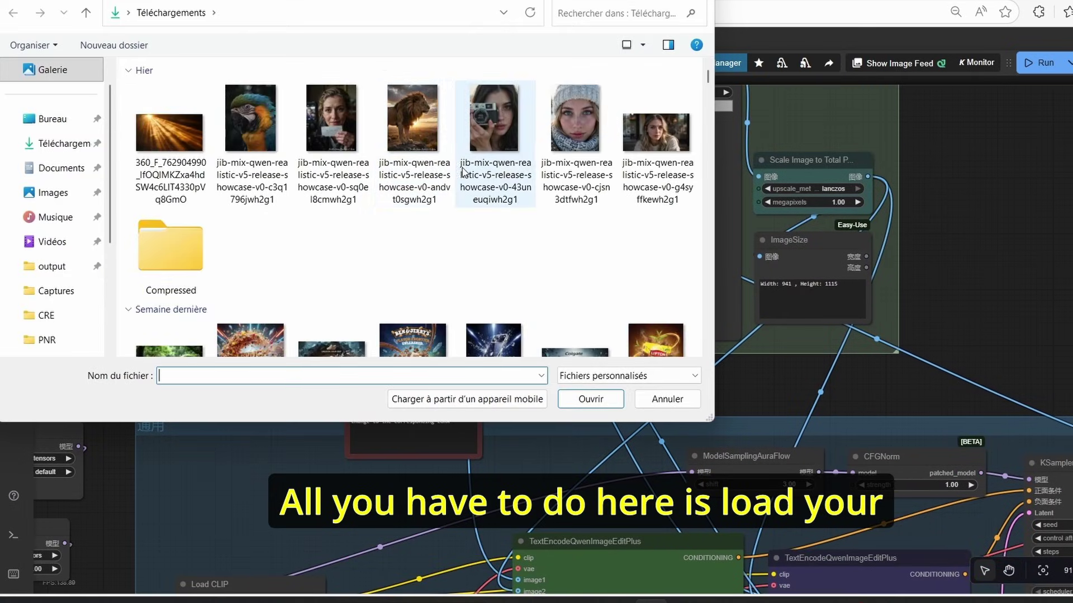
scroll(575, 179, "down", 5)
left_click(561, 178)
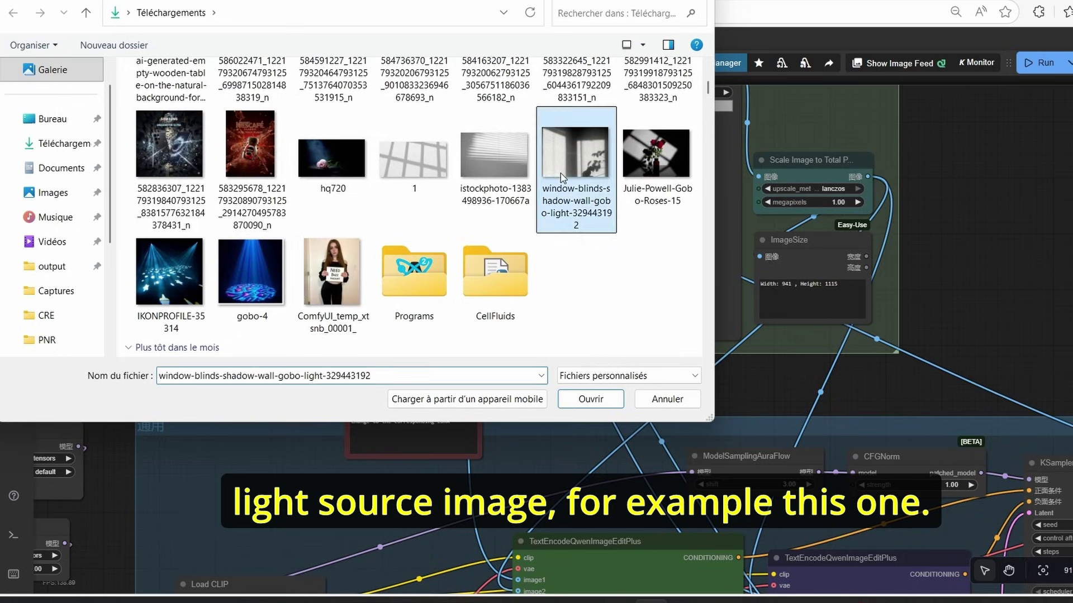
double_click(562, 178)
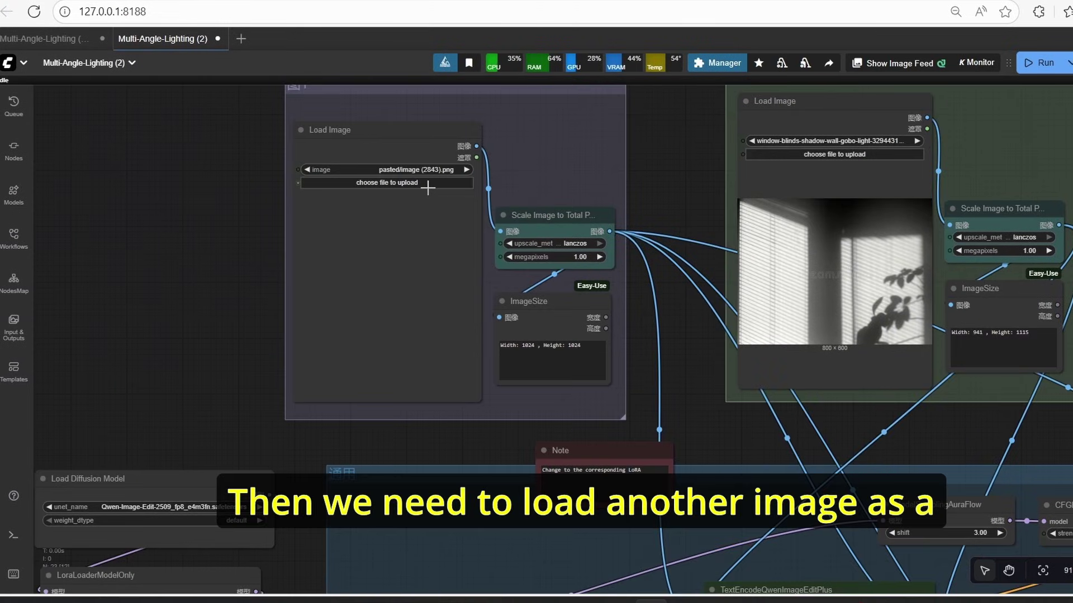
Load the portrait jib-mix-qwen-realistic-v5-release-showcase-v0-sq0el8cmwh2g1 into the 图1 group's Load Image node.
left_click(422, 181)
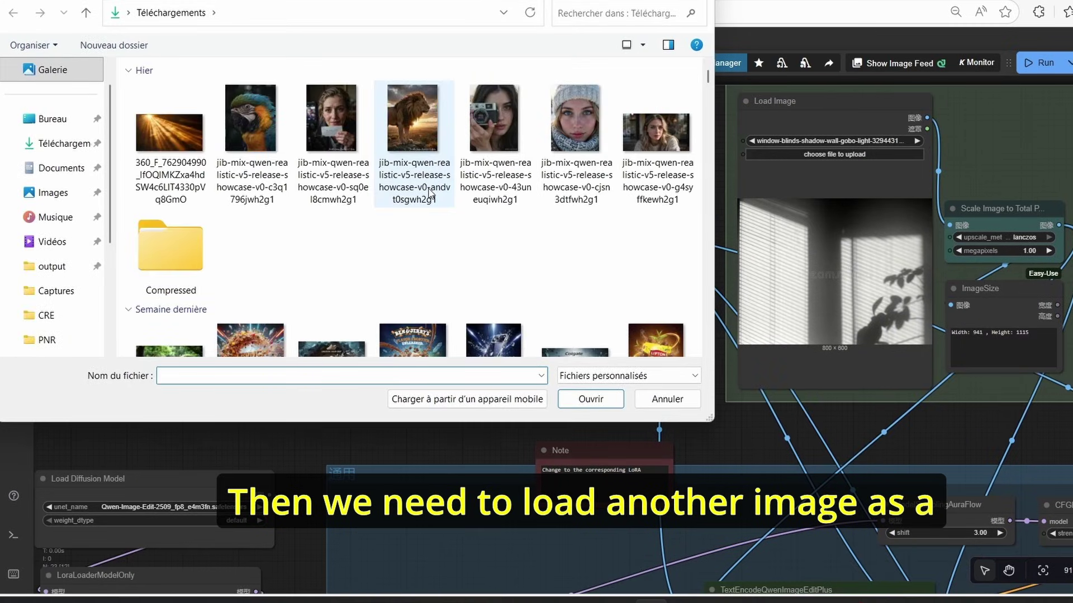
double_click(332, 120)
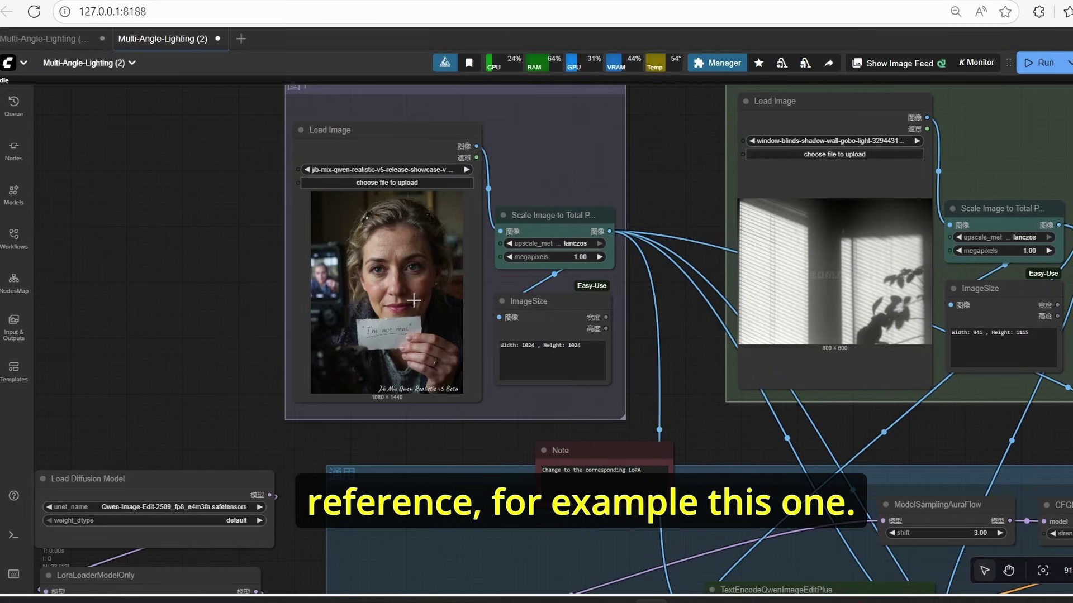
Review the whole relighting workflow, from the loaded portrait and window-blinds image through the text encoders to the KSampler and VAE Decode.
left_click_drag(426, 439, 300, 419)
scroll(299, 419, "down", 4)
left_click_drag(755, 432, 878, 242)
left_click_drag(1066, 216, 927, 234)
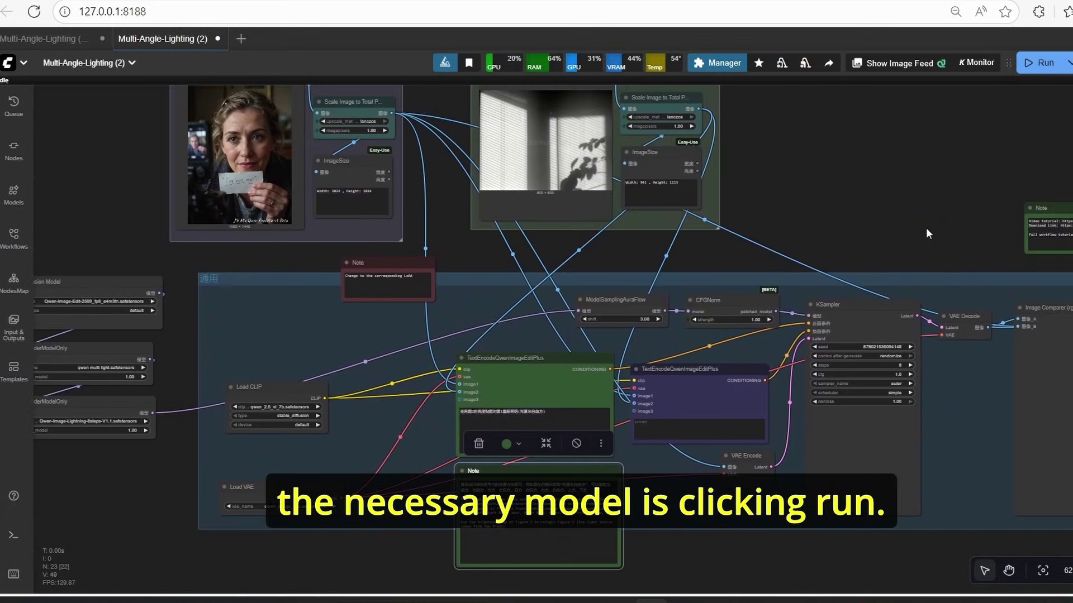
scroll(964, 163, "down", 3)
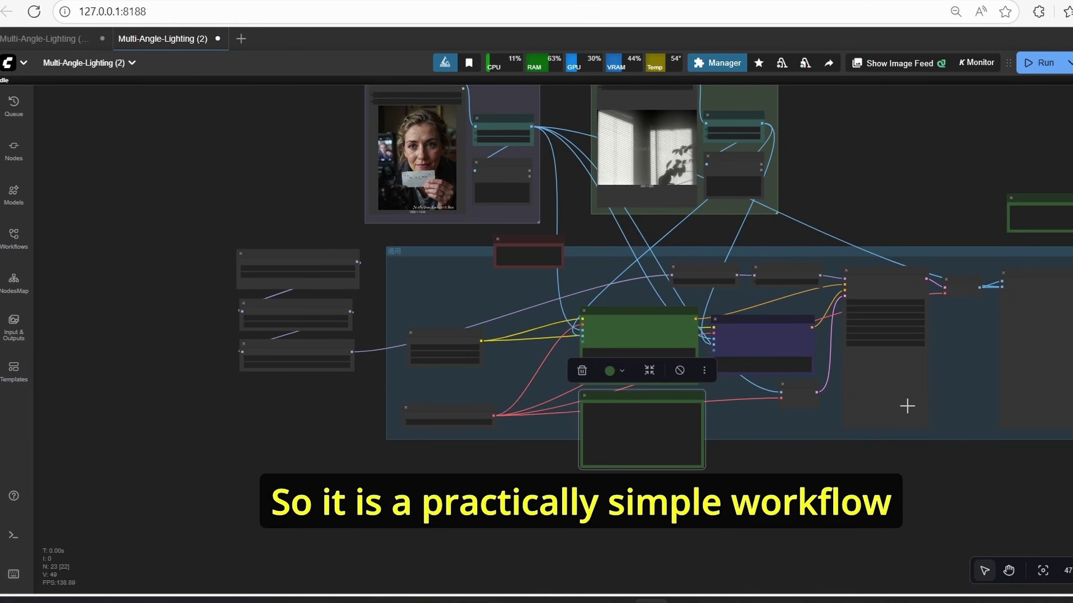
scroll(833, 240, "up", 4)
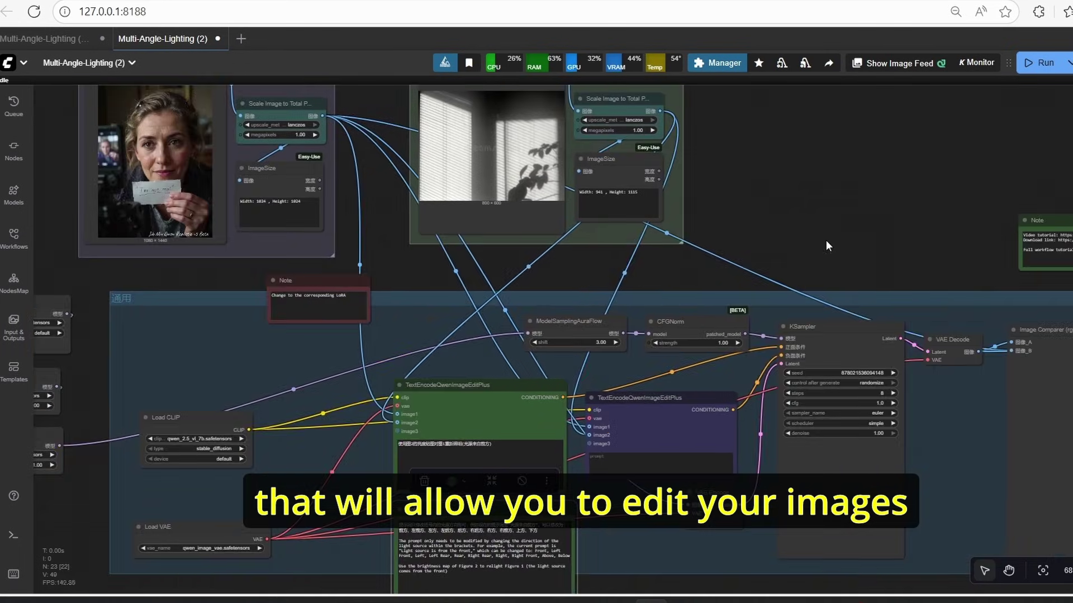
left_click_drag(792, 218, 877, 340)
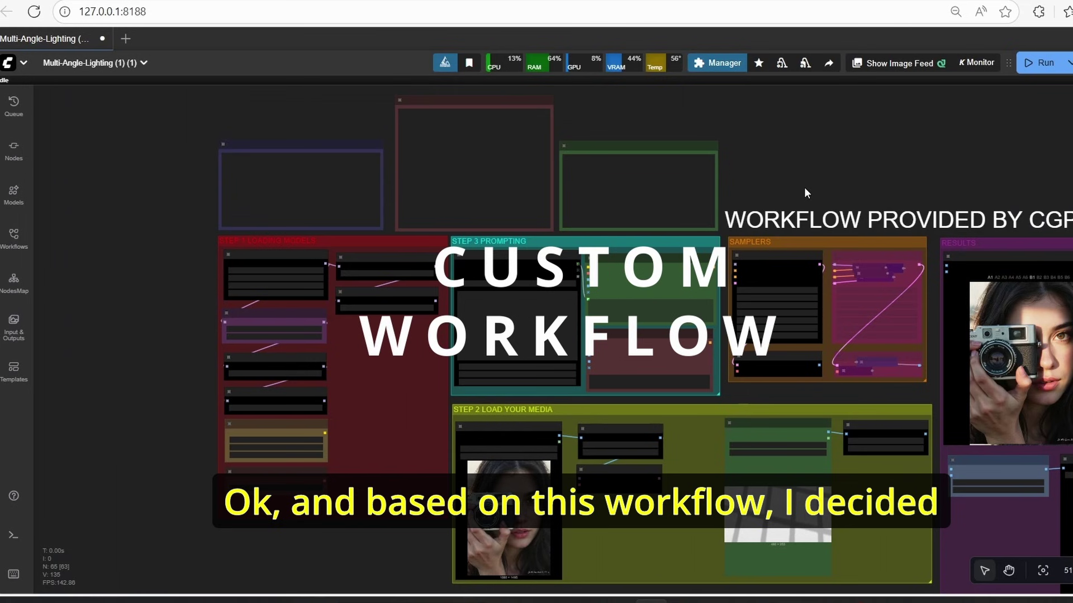
Examine the Nunchaku model and LoRA loaders in the custom workflow's STEP 1 LOADING MODELS group.
scroll(804, 193, "up", 4)
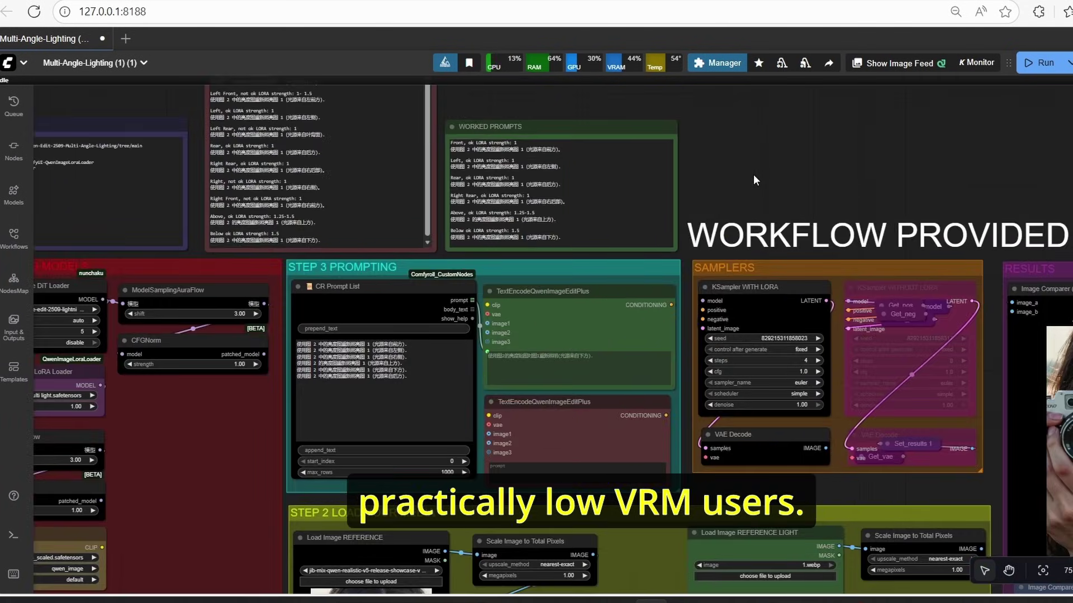
left_click_drag(753, 180, 1029, 218)
scroll(71, 375, "up", 5)
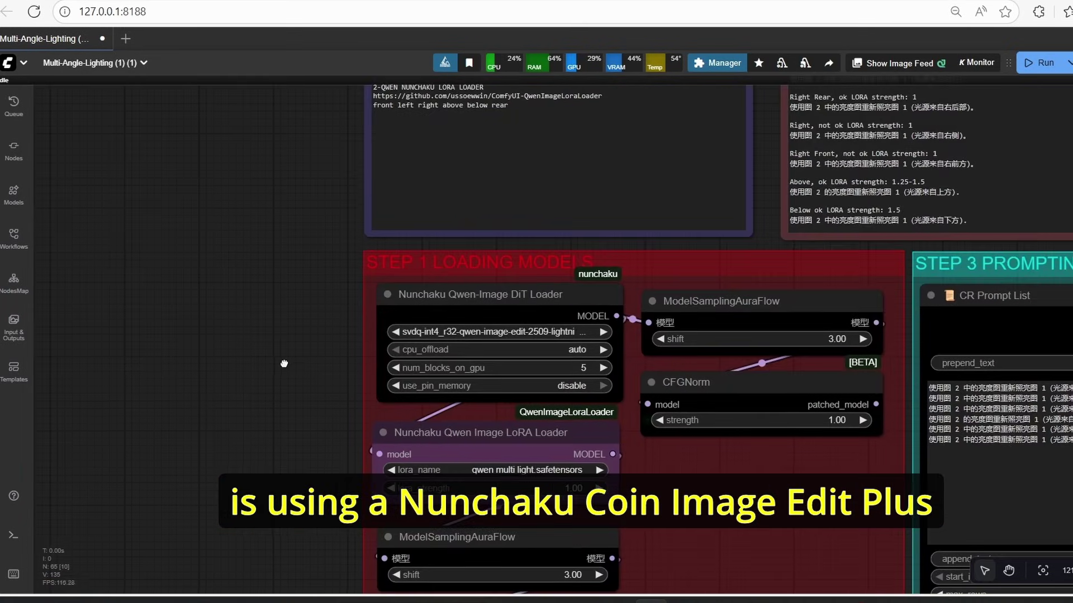
left_click_drag(284, 364, 292, 339)
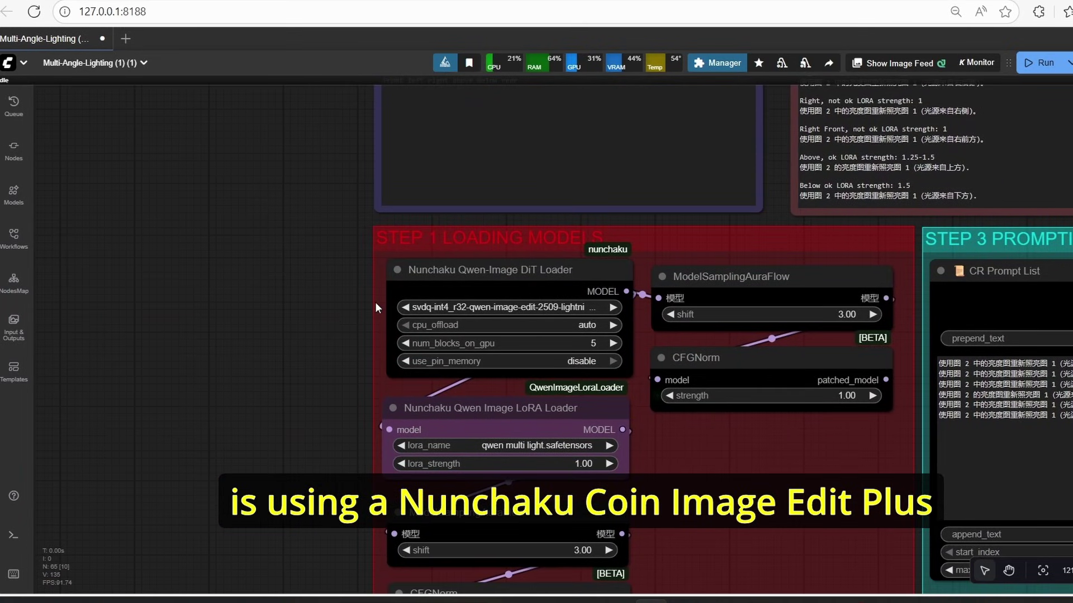
scroll(335, 336, "up", 2)
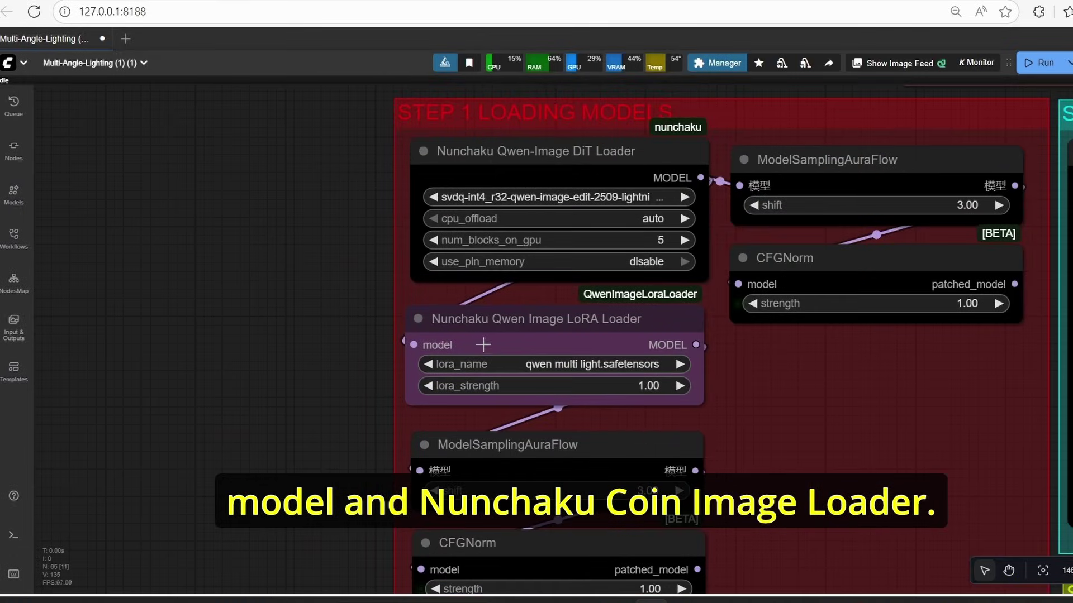
scroll(599, 336, "down", 3)
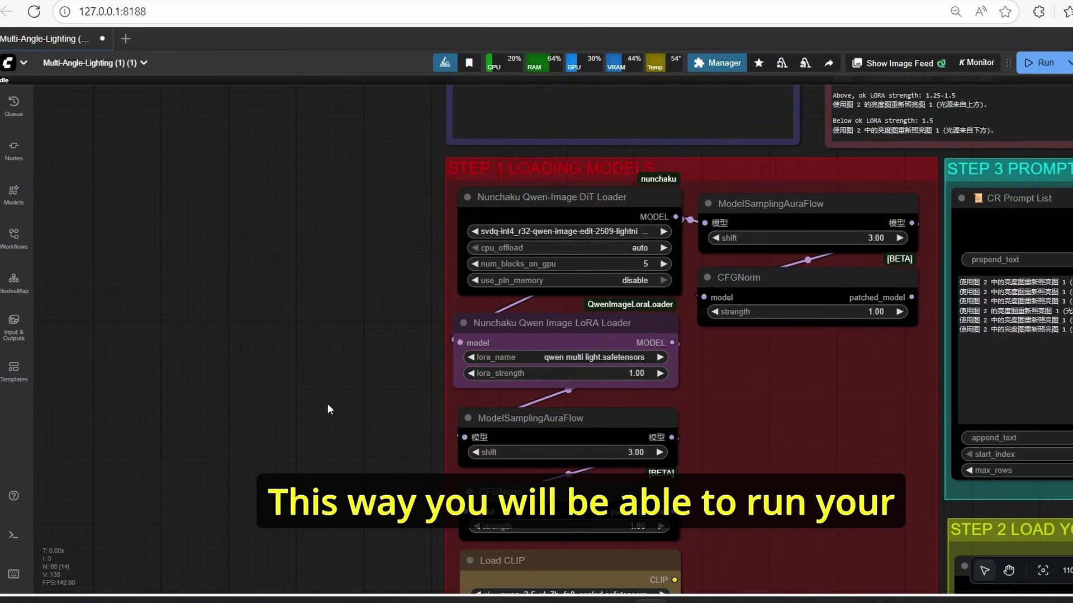
scroll(328, 403, "down", 2)
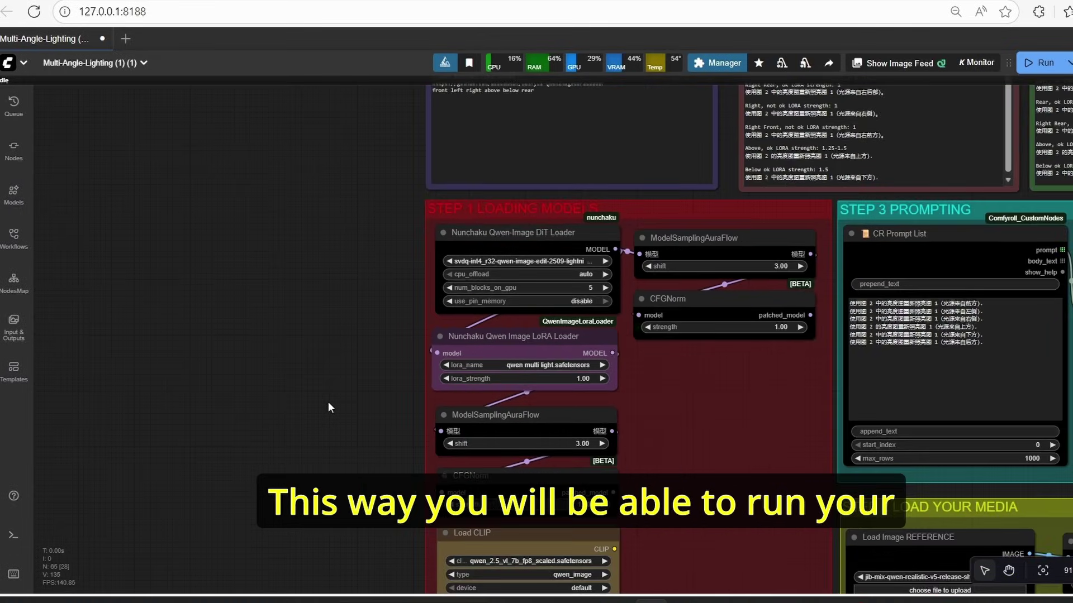
left_click_drag(360, 414, 318, 233)
Survey the custom workflow's groups and check the model file and settings in the Nunchaku Qwen-Image DiT Loader.
scroll(312, 241, "down", 8)
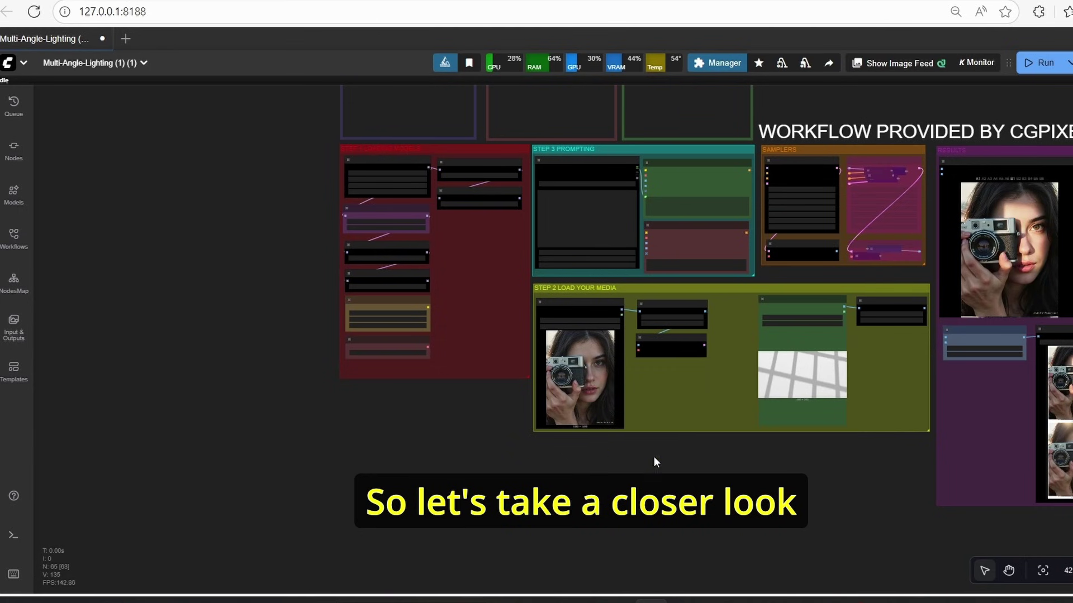
left_click_drag(708, 410, 614, 458)
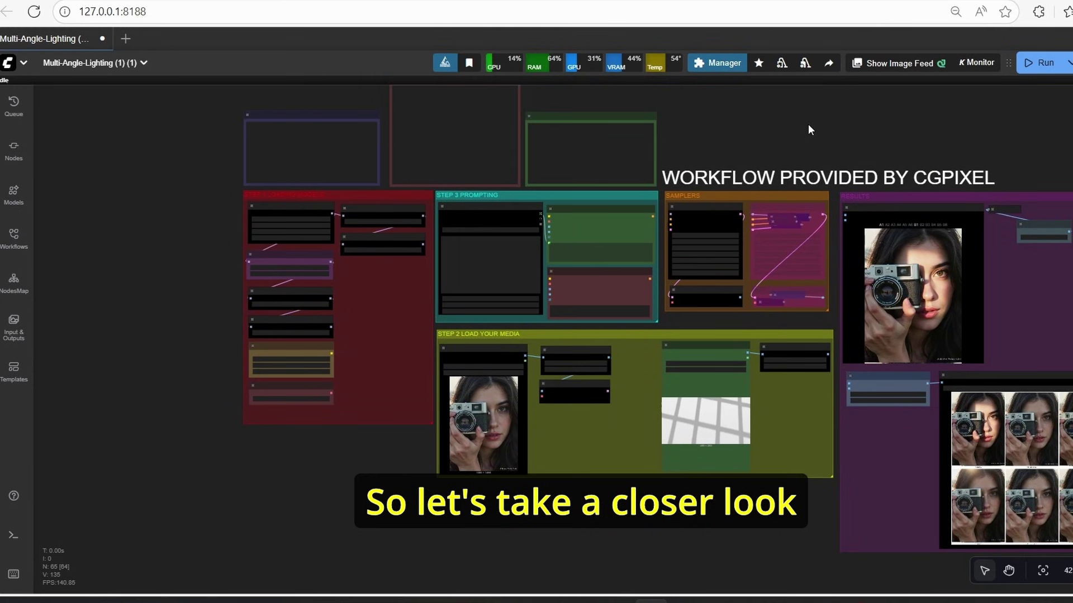
scroll(804, 134, "up", 2)
scroll(788, 134, "down", 2)
left_click_drag(390, 204, 539, 216)
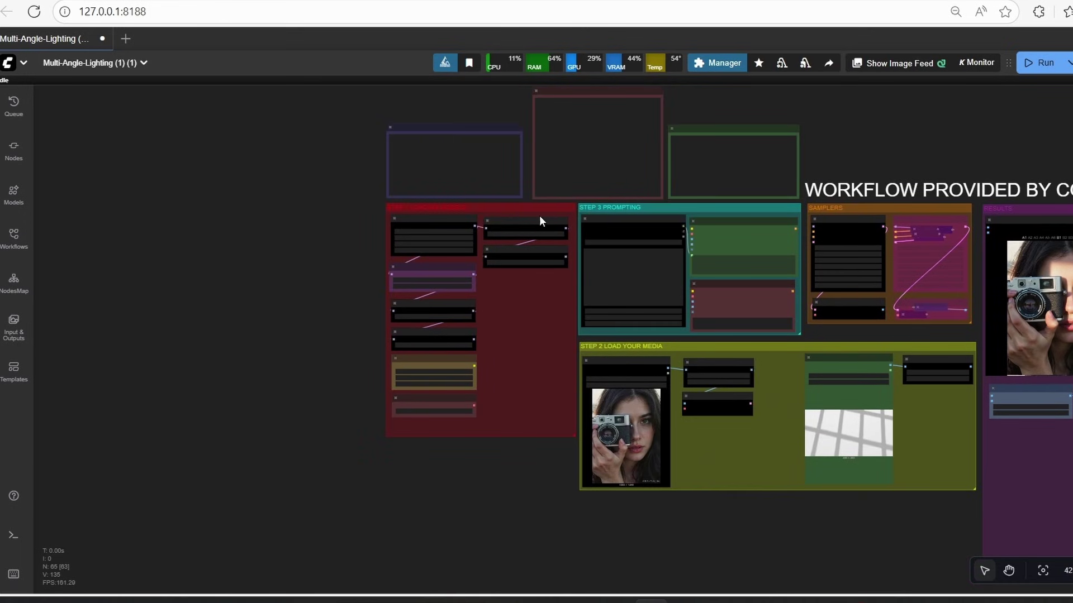
scroll(403, 223, "up", 11)
scroll(637, 146, "up", 4)
scroll(568, 189, "down", 2)
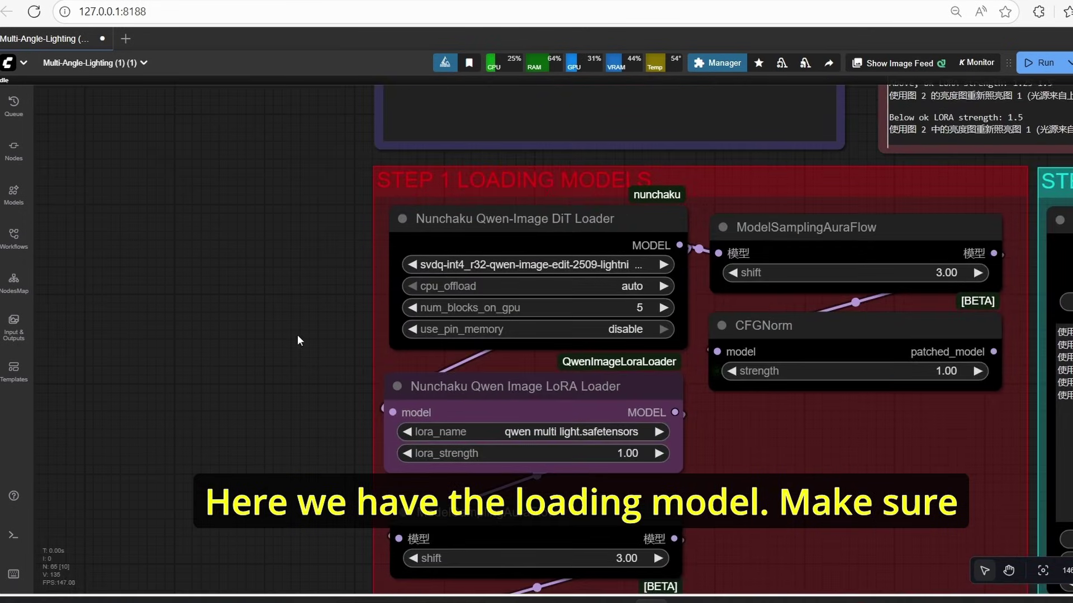
left_click_drag(297, 334, 274, 319)
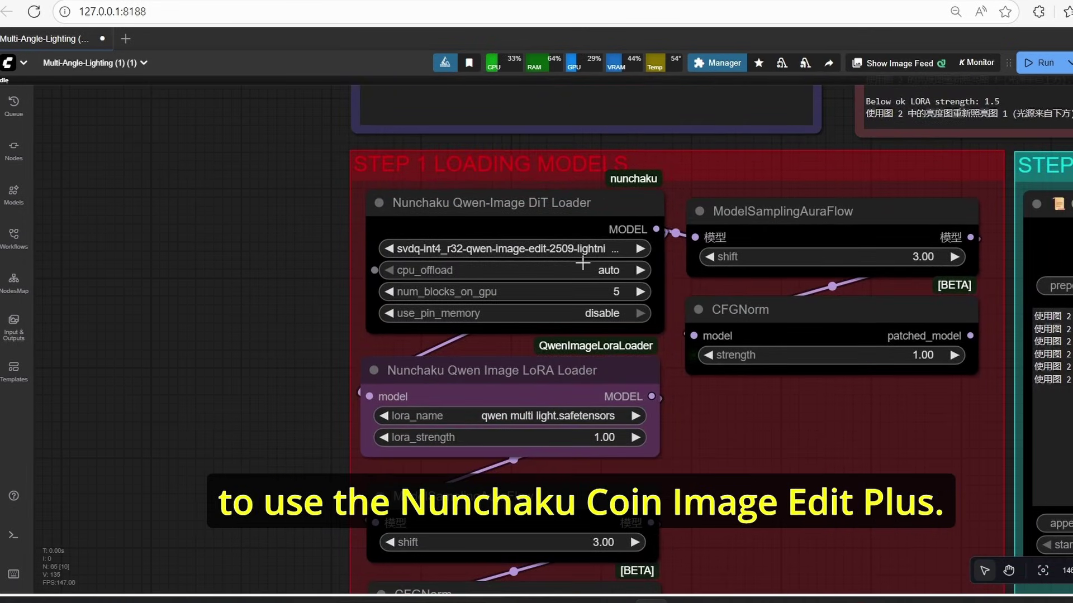
left_click_drag(297, 387, 215, 332)
scroll(447, 224, "up", 4)
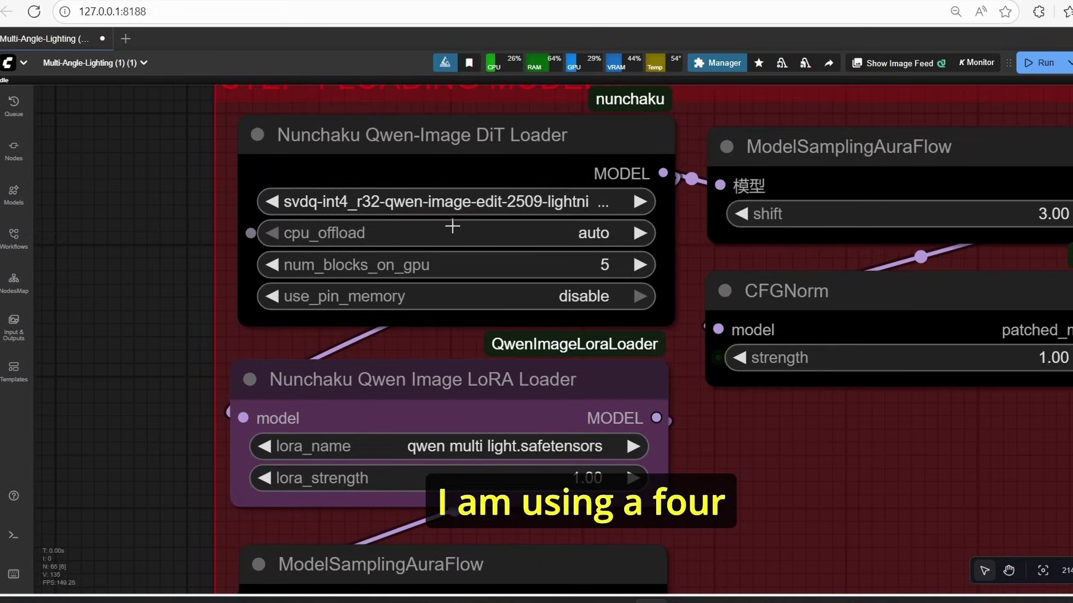
Check the LoRA, CLIP and VAE files selected in the STEP 1 LOADING MODELS group.
scroll(450, 226, "down", 3)
left_click_drag(226, 419, 231, 330)
scroll(232, 330, "up", 2)
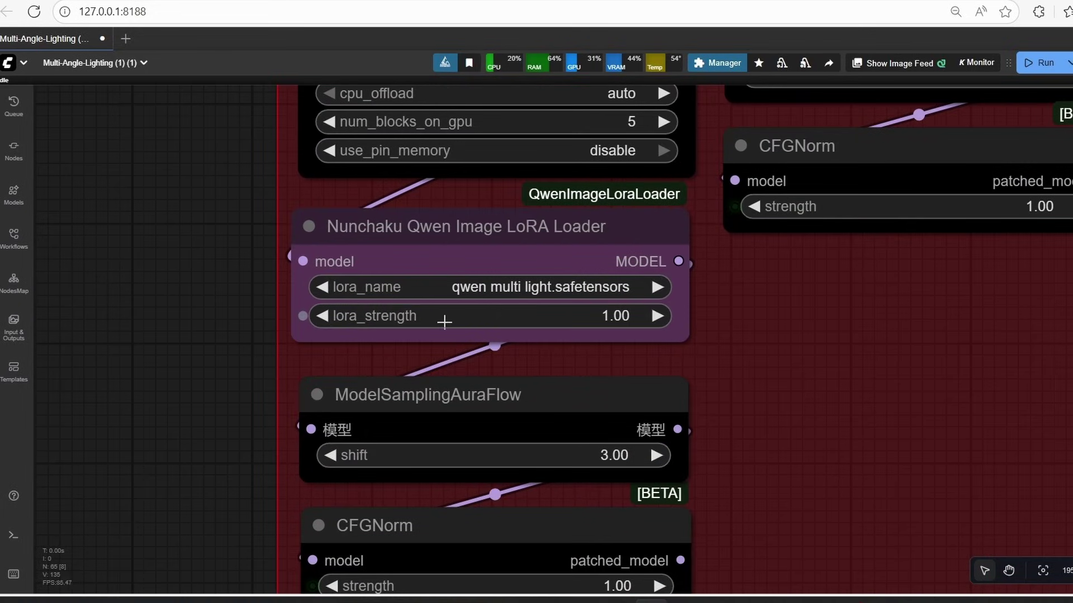
scroll(607, 294, "down", 5)
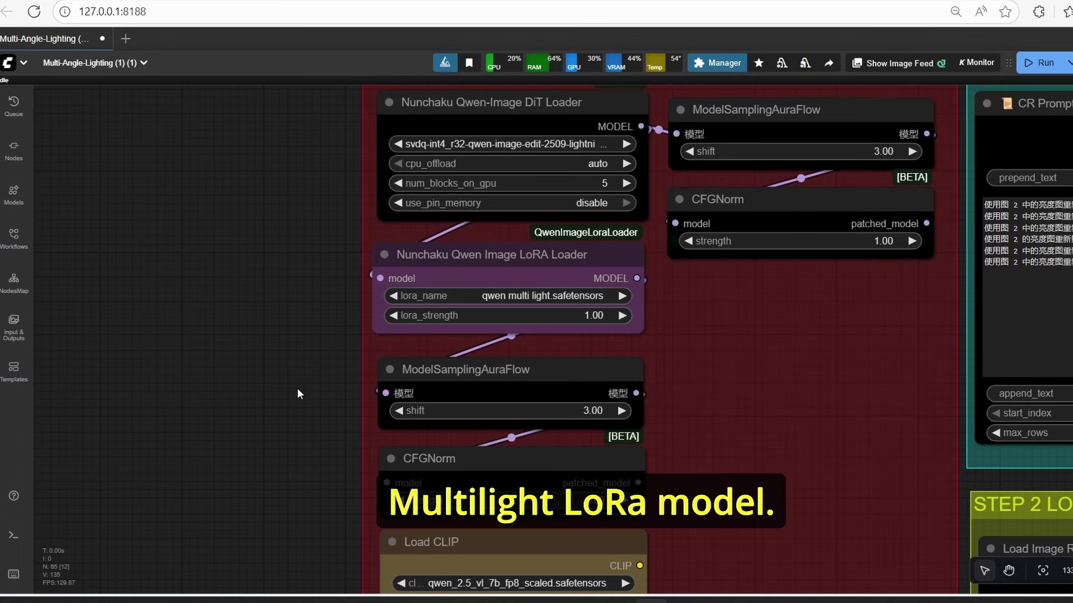
left_click_drag(291, 435, 205, 221)
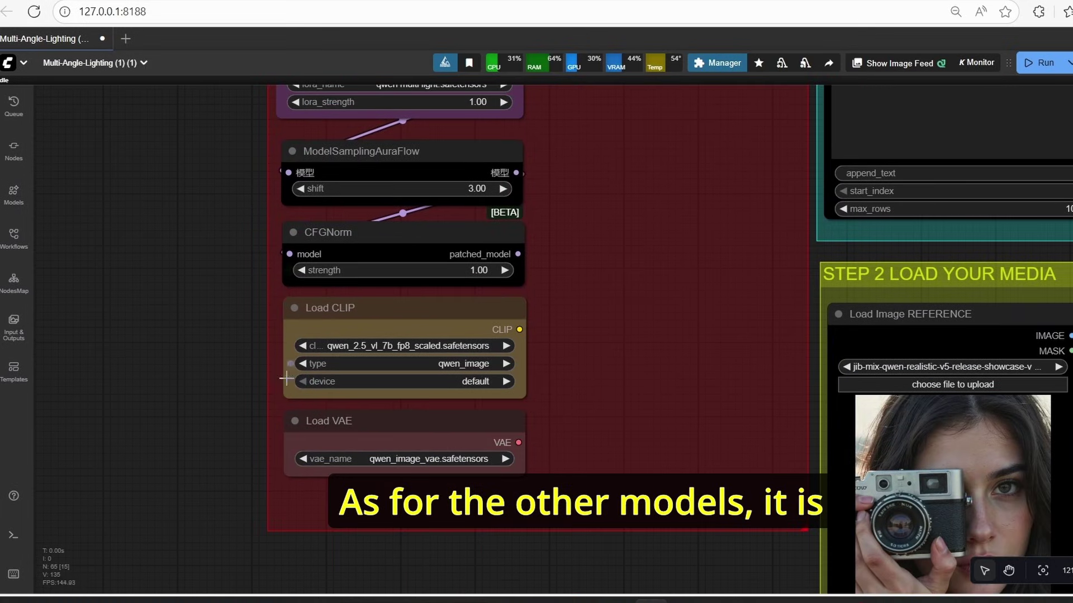
scroll(213, 416, "down", 4)
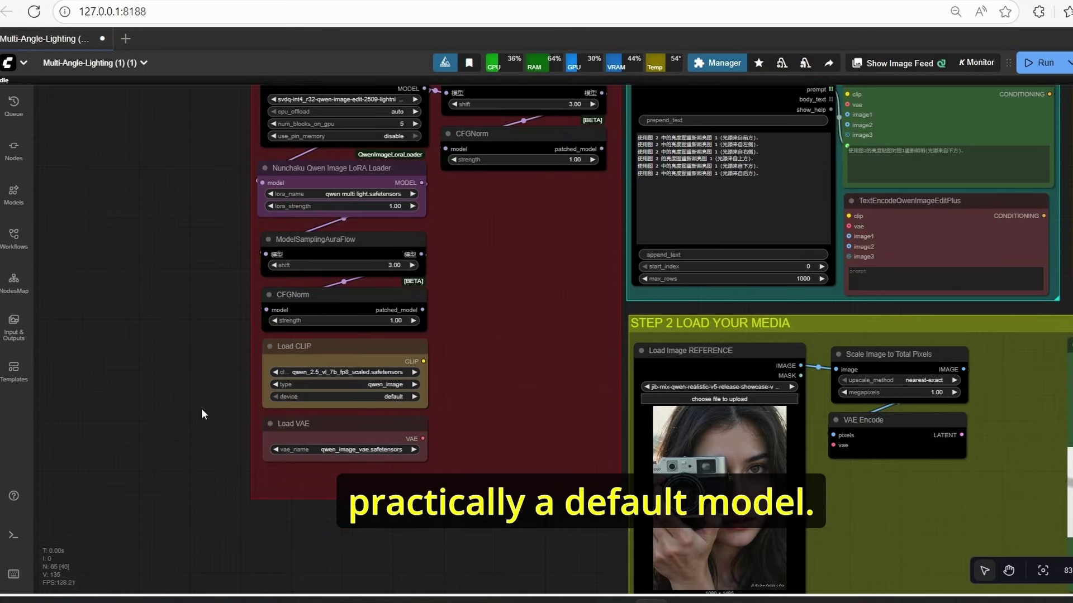
Compare the ModelSamplingAuraFlow and CFGNorm branch fed directly by the DiT Loader with the branch that passes through the LoRA loader.
left_click_drag(171, 315, 140, 481)
scroll(335, 254, "up", 6)
scroll(397, 251, "up", 1)
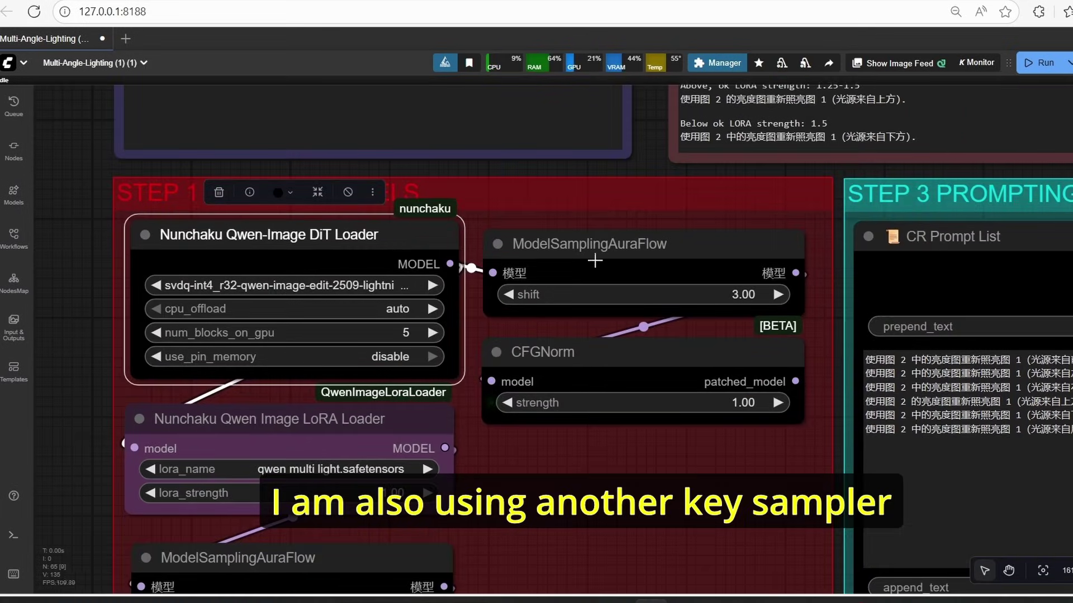
left_click(640, 267)
scroll(666, 267, "down", 3)
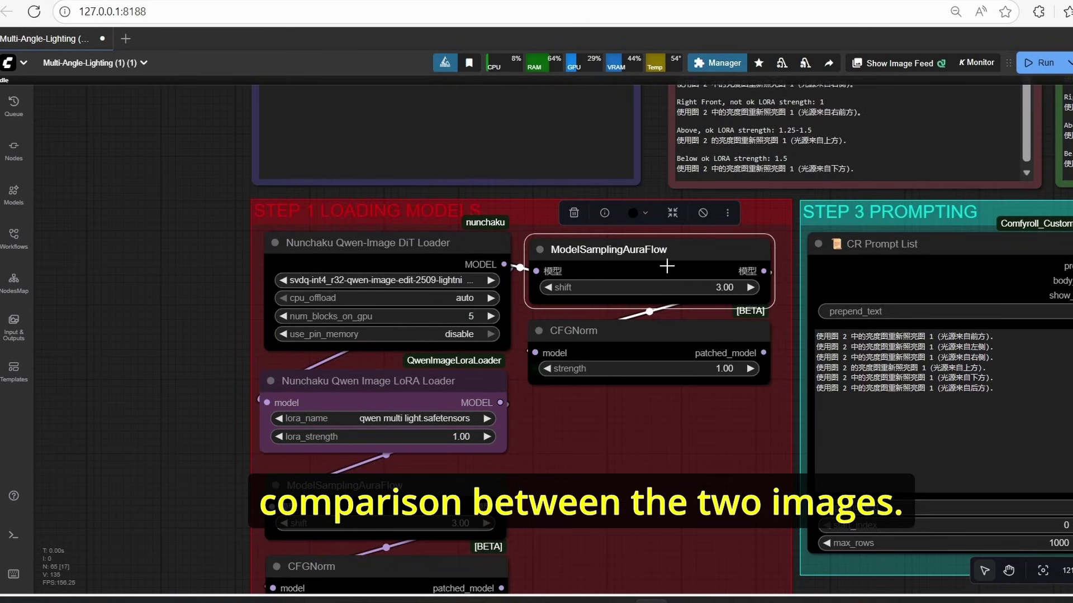
scroll(666, 267, "down", 2)
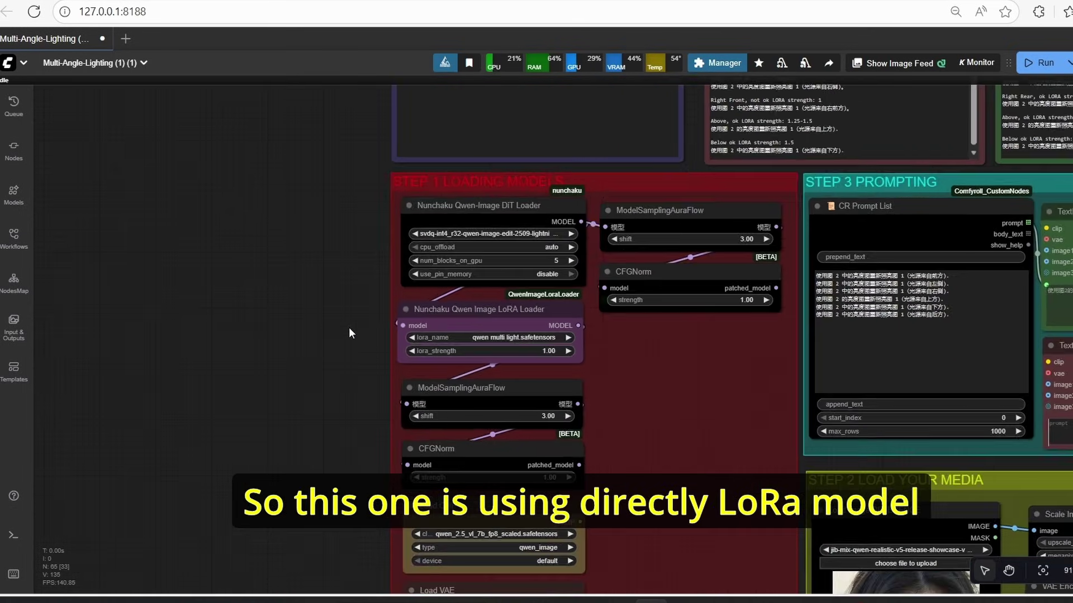
scroll(614, 173, "up", 4)
left_click(614, 173)
left_click(547, 325)
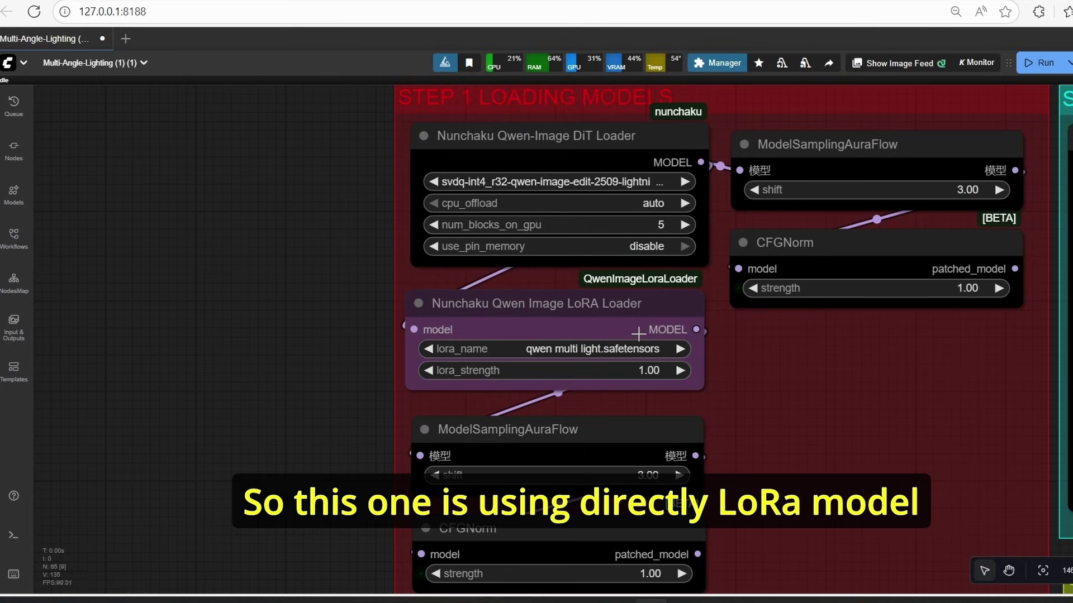
Move the upper CFGNorm node aside to inspect the Set_base model node behind it, and put it back over that node.
left_click(918, 161)
left_click_drag(840, 256, 864, 373)
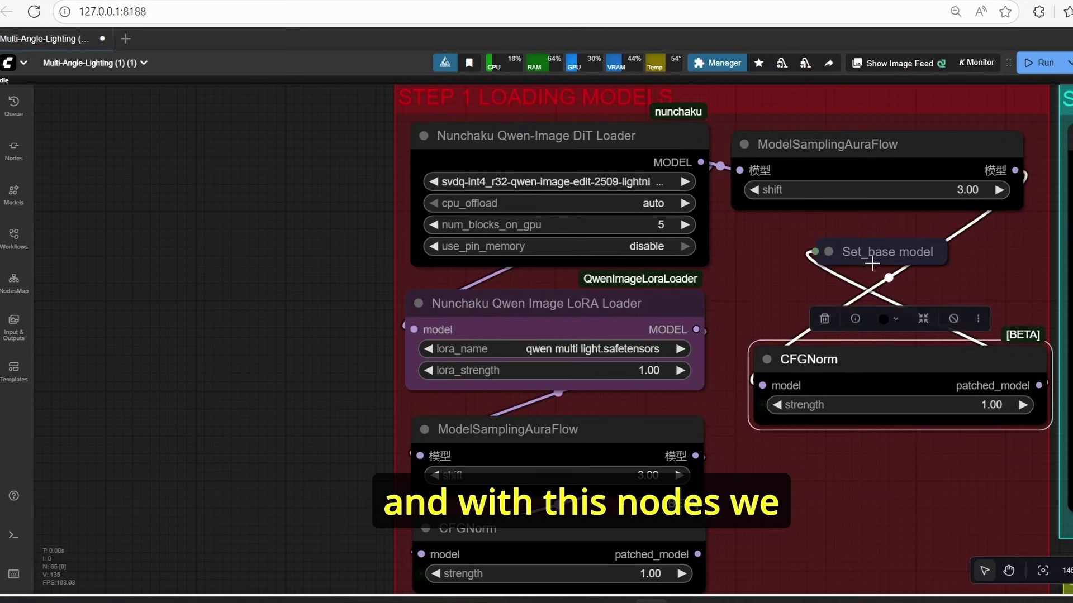
left_click_drag(888, 254, 895, 274)
left_click_drag(893, 357, 869, 291)
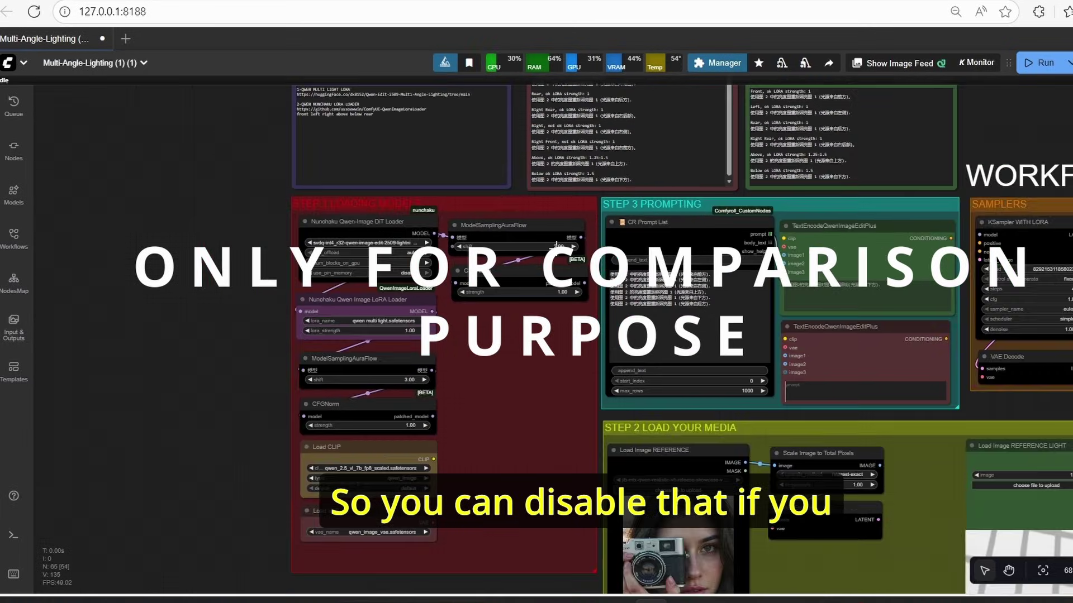
Examine the STEP 2 LOAD YOUR MEDIA group, focusing on the Load Image REFERENCE node.
scroll(556, 246, "down", 2)
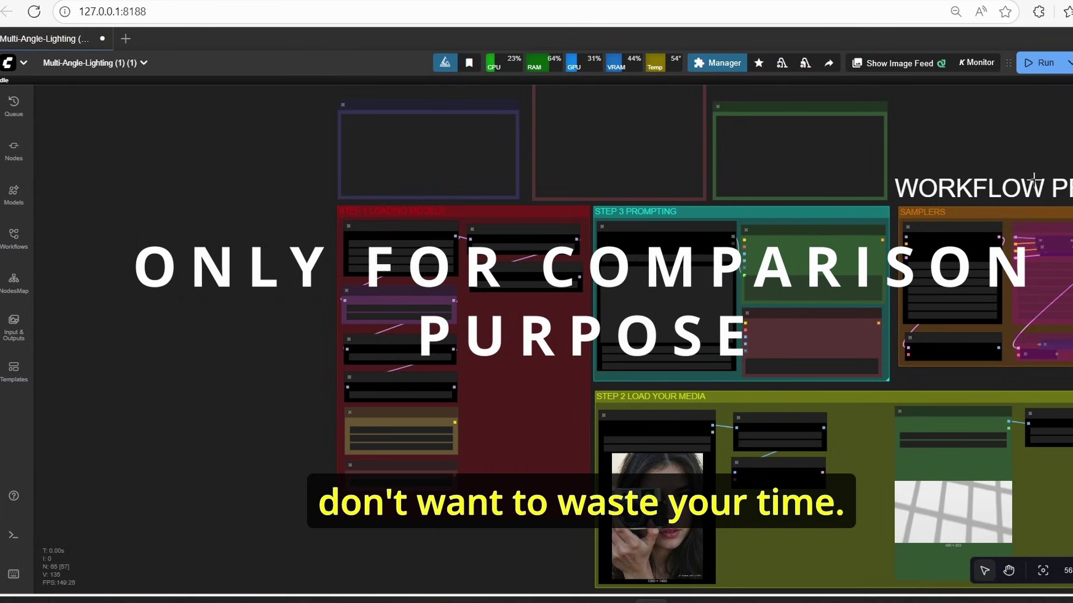
left_click_drag(1026, 162, 900, 183)
scroll(426, 316, "up", 9)
scroll(393, 311, "down", 8)
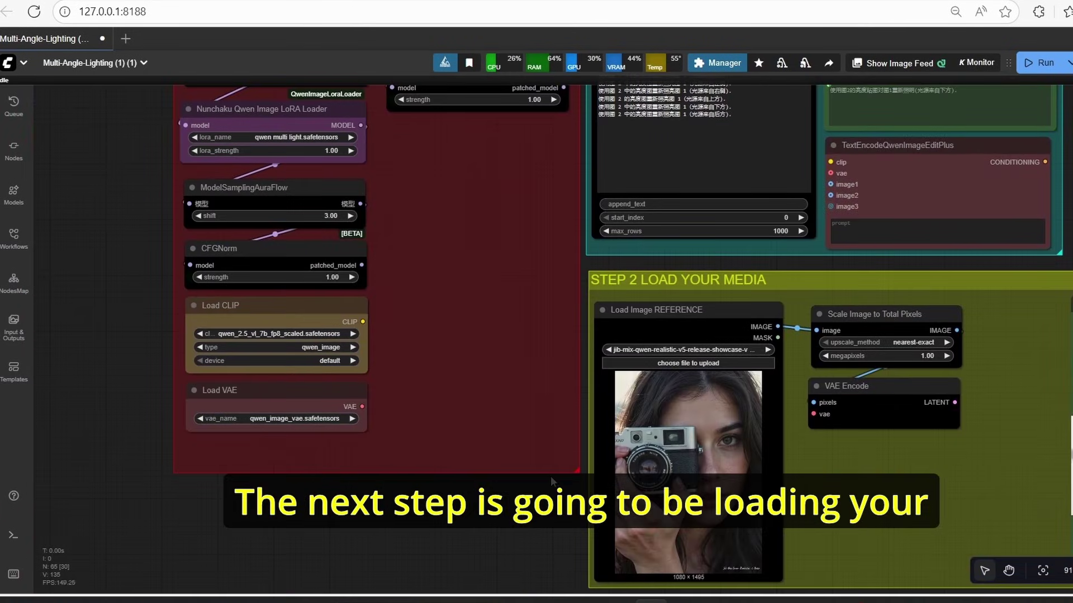
left_click_drag(545, 494, 387, 496)
left_click_drag(739, 258, 572, 226)
scroll(414, 341, "up", 3)
scroll(414, 341, "down", 3)
scroll(409, 364, "up", 3)
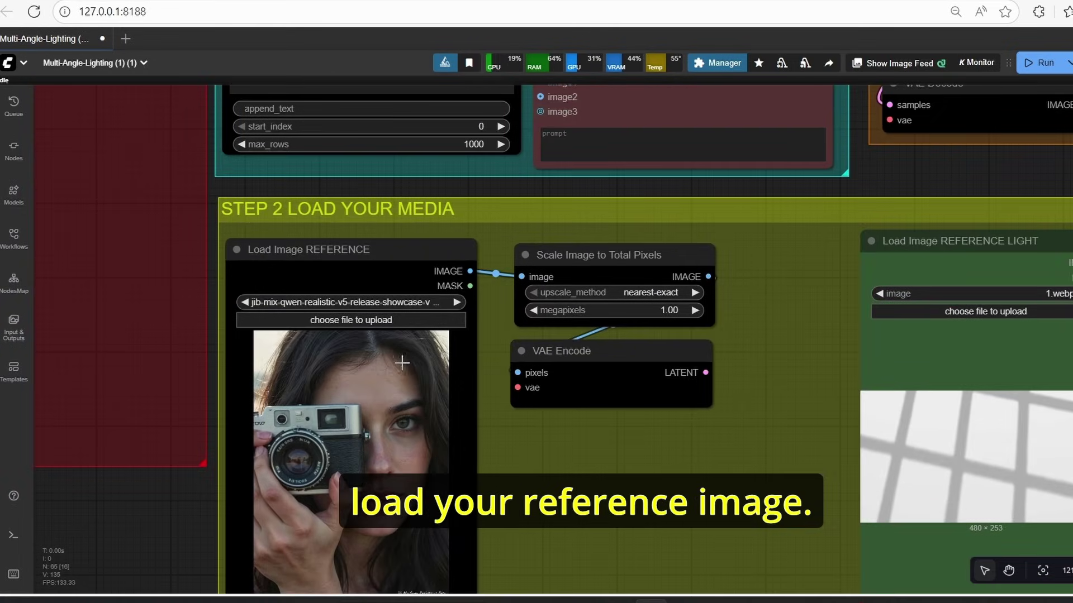
left_click(281, 243)
scroll(437, 320, "down", 3)
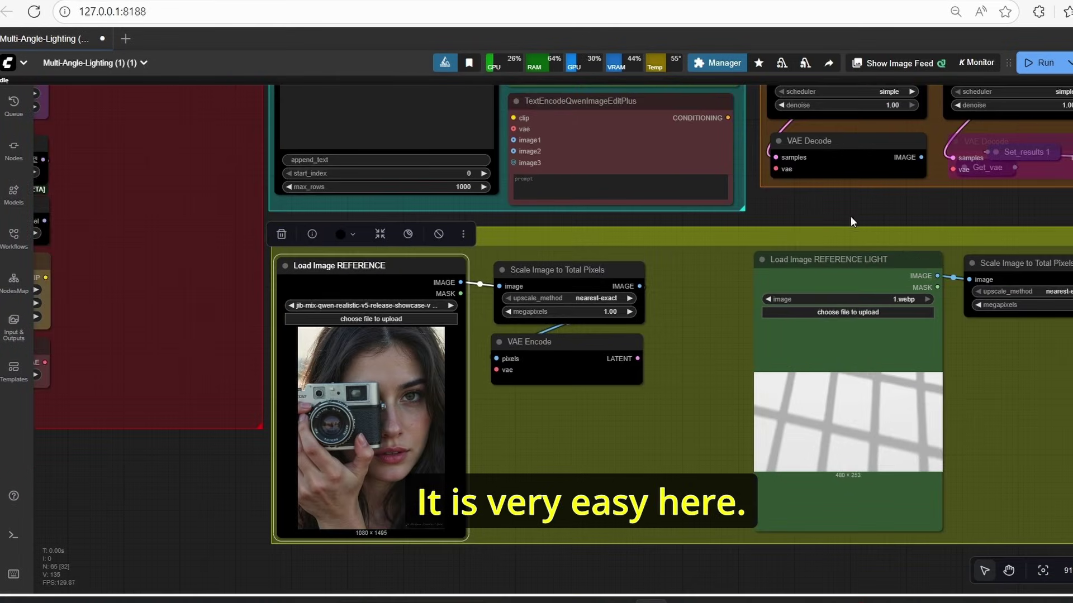
Inspect the Load Image REFERENCE LIGHT node and the Scale Image to Total Pixels and VAE Encode nodes in the media group.
left_click_drag(850, 216, 632, 223)
scroll(647, 381, "up", 3)
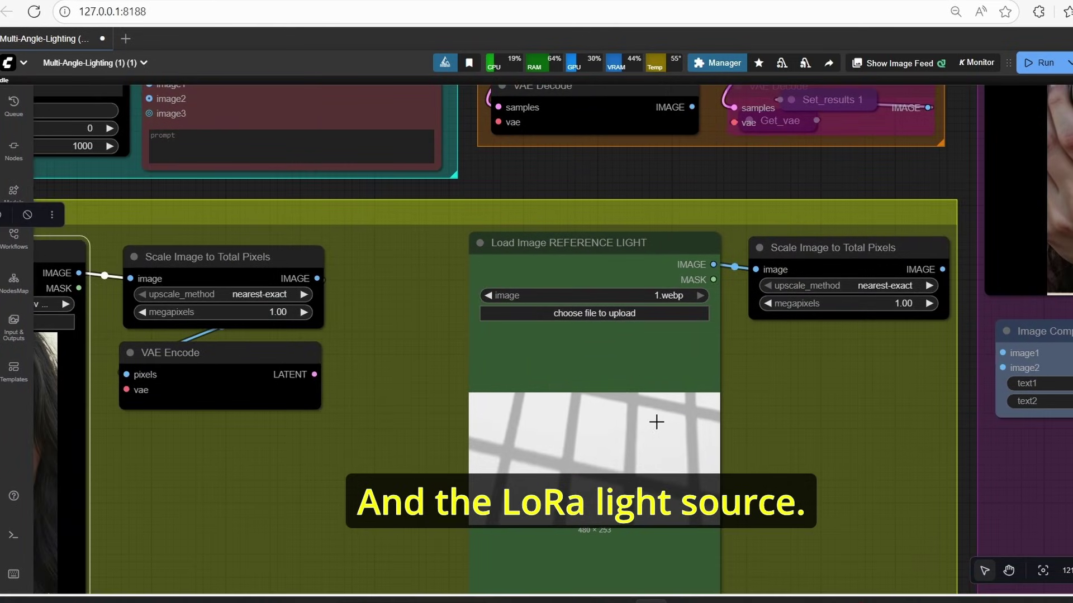
scroll(456, 301, "down", 4)
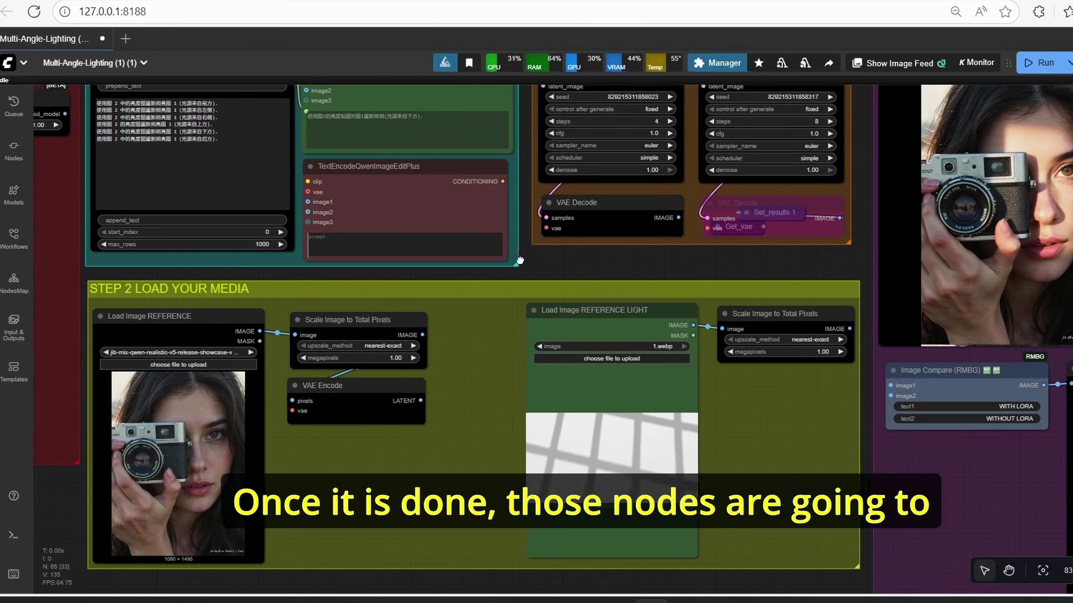
scroll(456, 301, "up", 4)
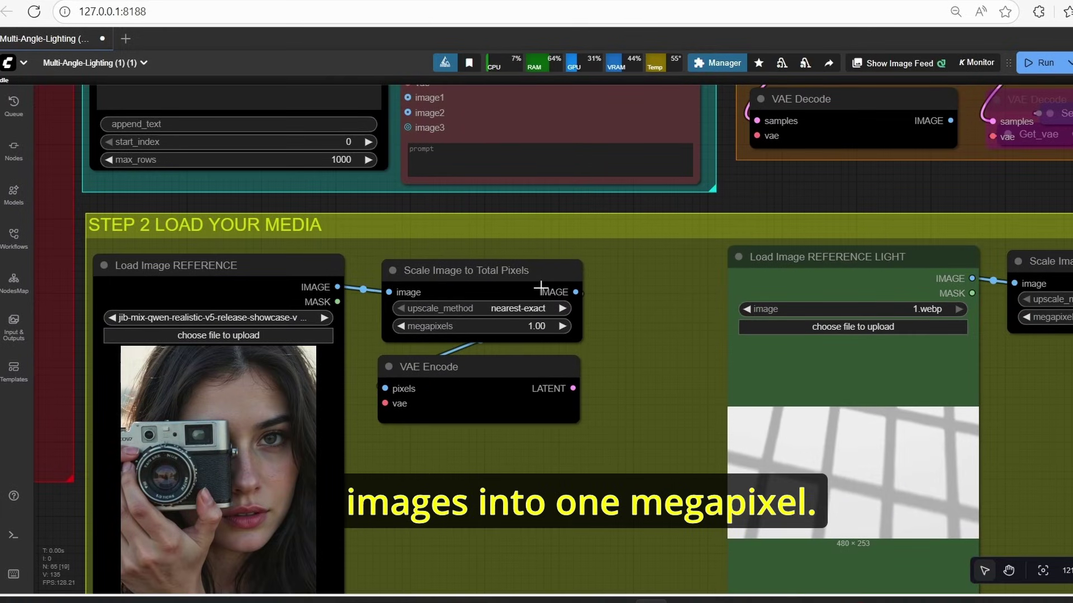
left_click(513, 398)
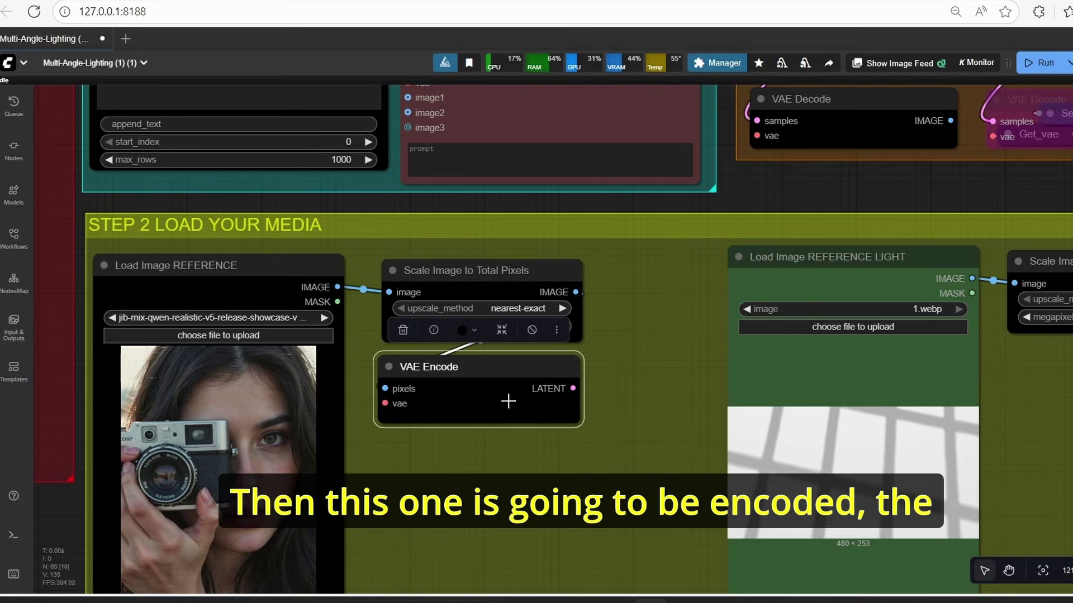
left_click(438, 475)
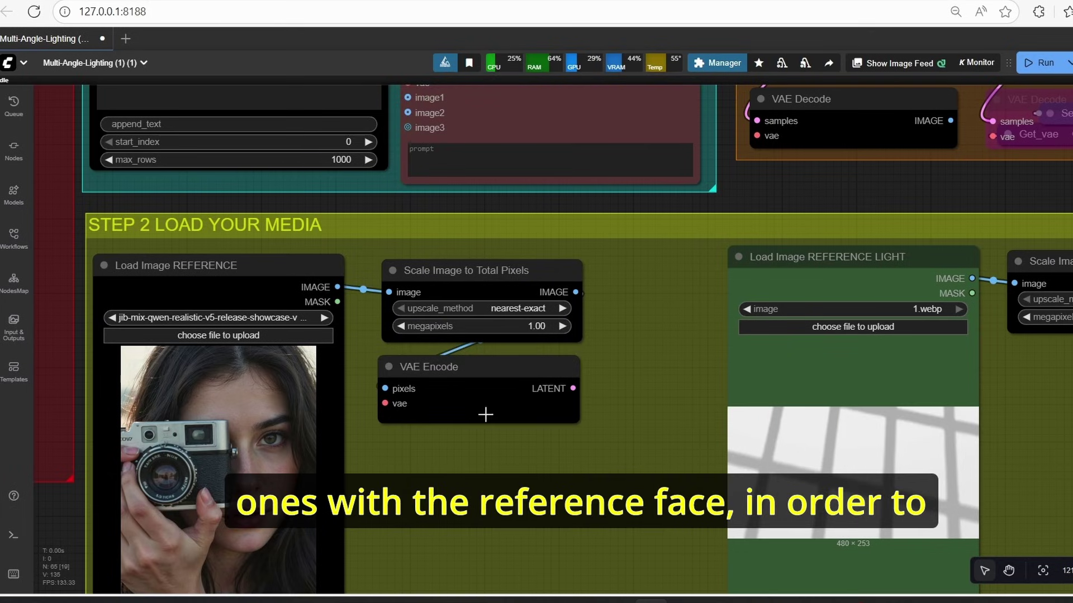
Inspect how the Load Image REFERENCE and REFERENCE LIGHT nodes correspond to image1 and image2 on the TextEncodeQwenImageEditPlus node.
mouse_move(486, 412)
left_mouse_down()
mouse_move(472, 424)
mouse_move(484, 412)
left_mouse_up()
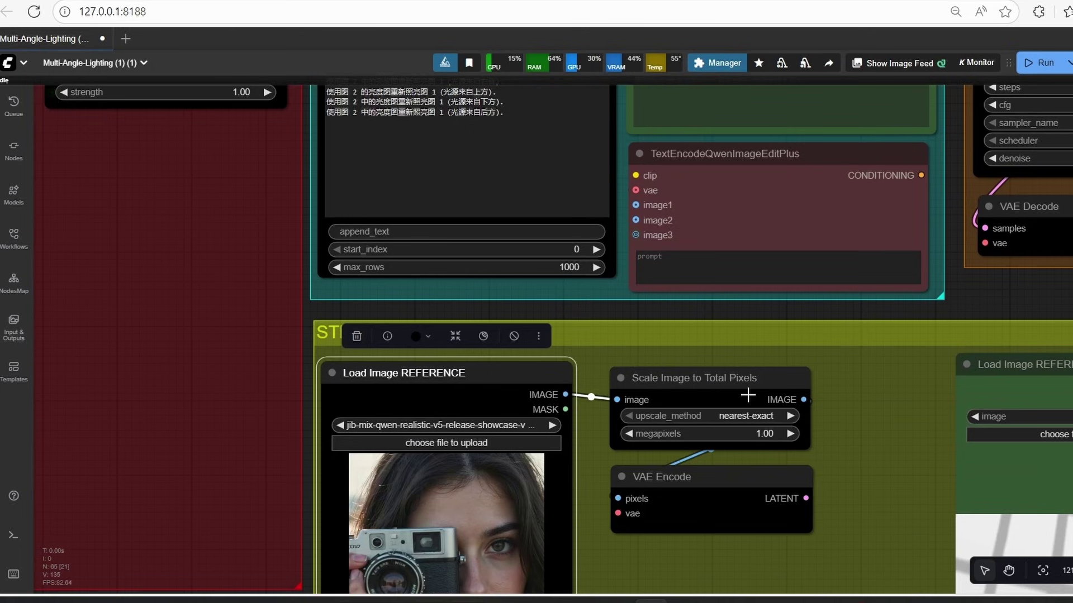
left_click(747, 395)
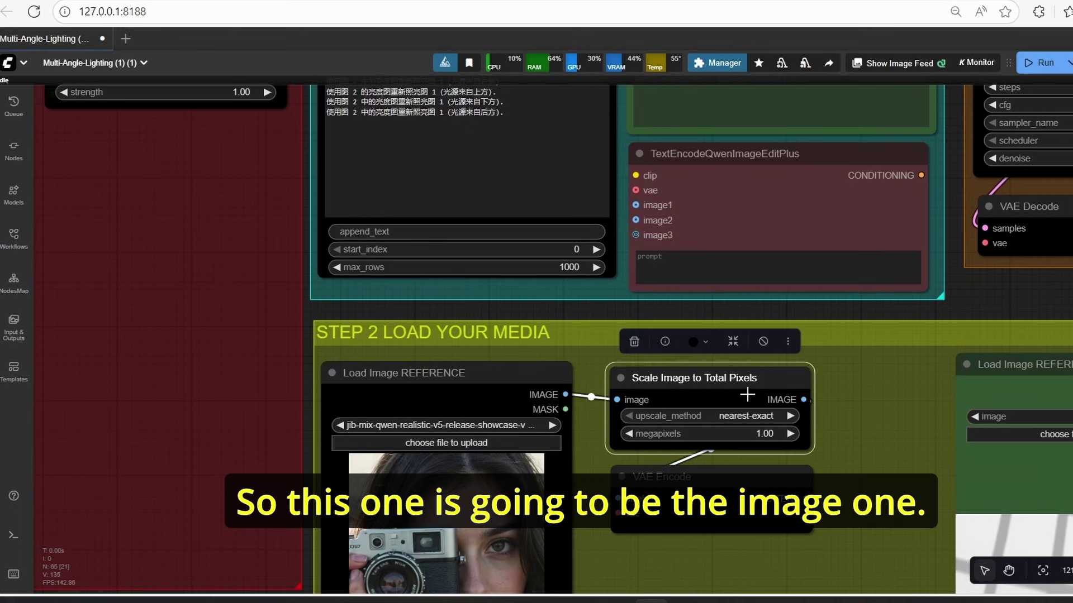
scroll(838, 346, "down", 5)
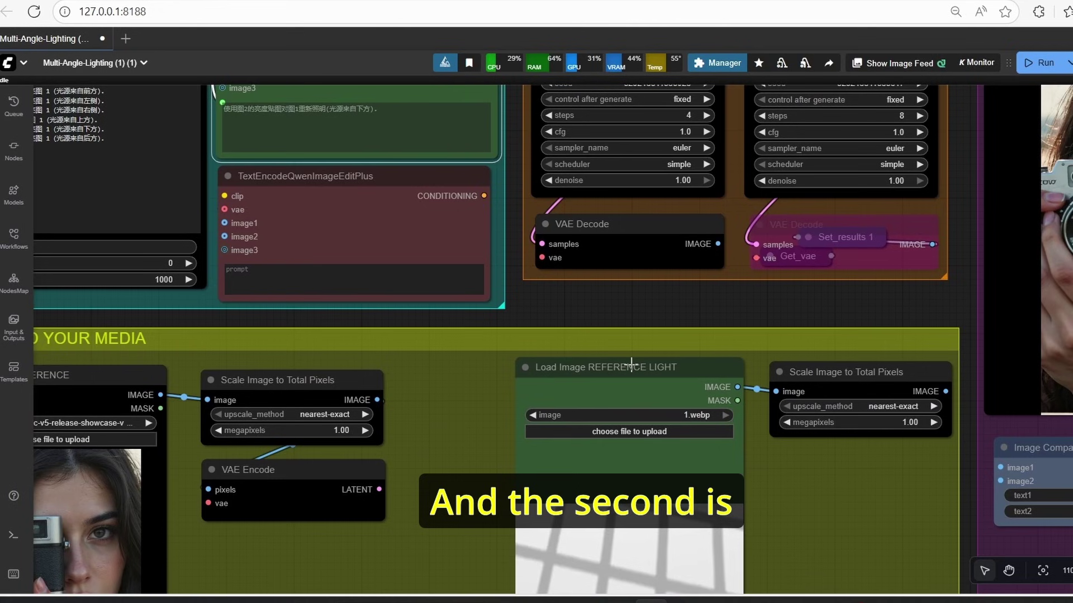
left_click(604, 366)
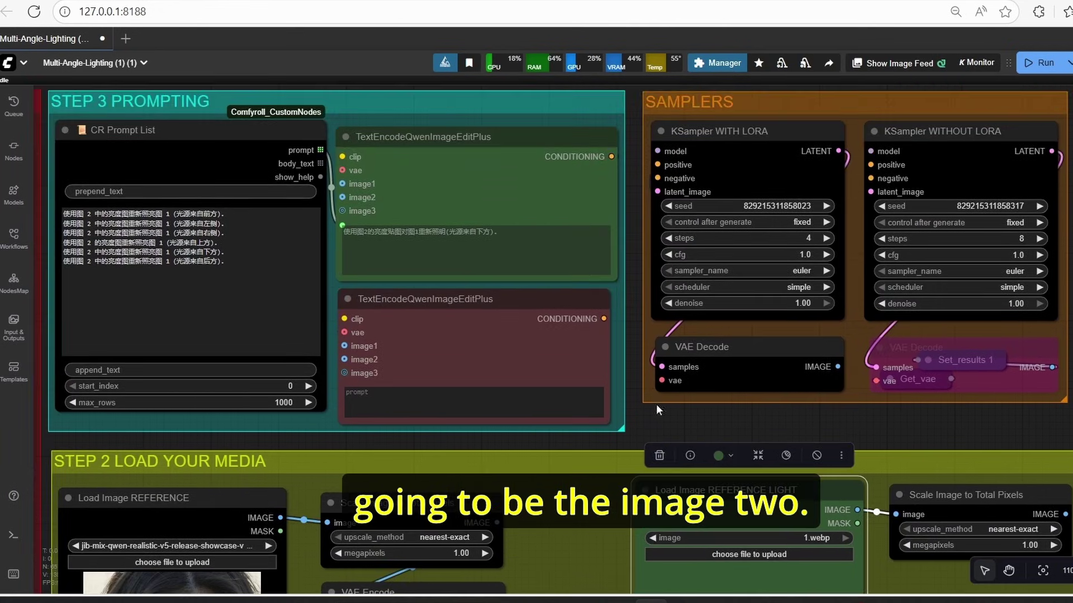
scroll(461, 220, "up", 3)
scroll(461, 221, "up", 1)
left_click(453, 189)
Re-enable the bypassed VAE Decode node below KSampler WITHOUT LORA in the SAMPLERS group.
scroll(453, 189, "down", 6)
scroll(842, 374, "up", 3)
left_click_drag(842, 373, 695, 410)
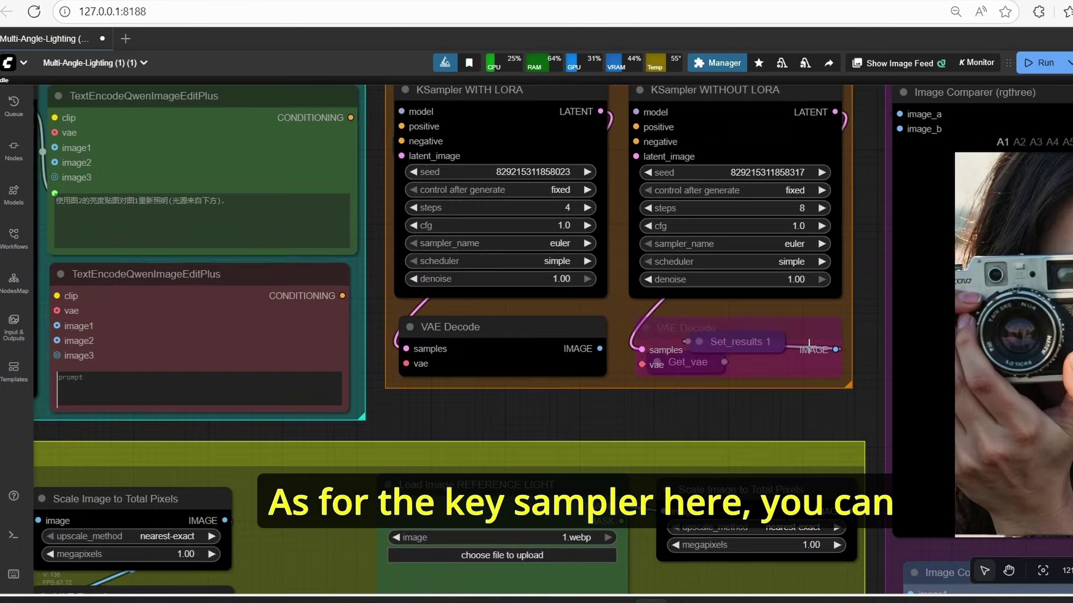
left_click(820, 337)
scroll(820, 337, "down", 3)
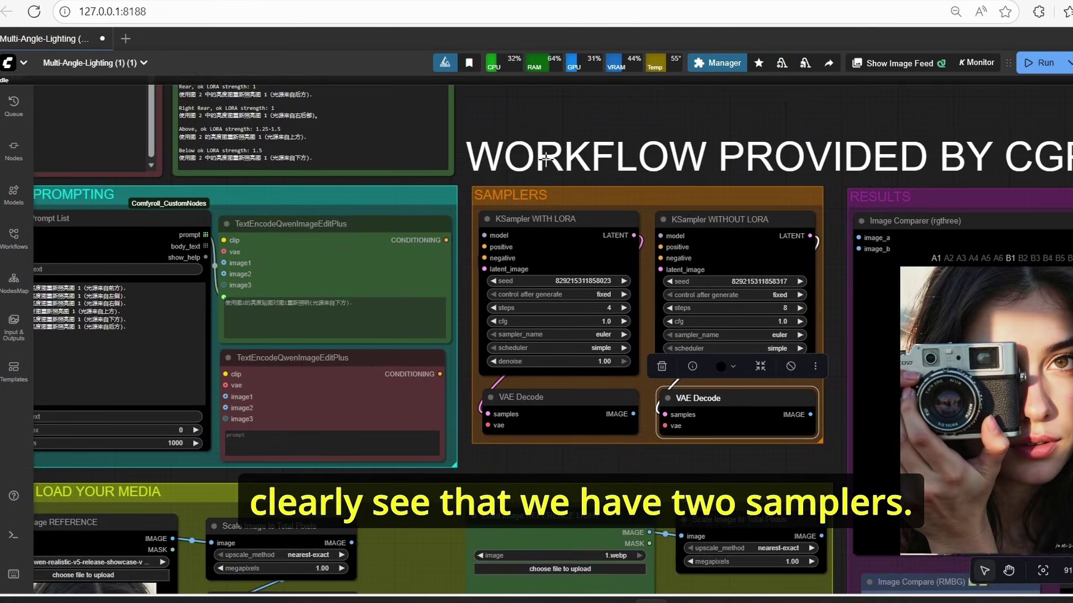
Set the KSampler WITHOUT LORA node to 4 steps.
scroll(554, 256, "up", 4)
scroll(554, 255, "up", 2)
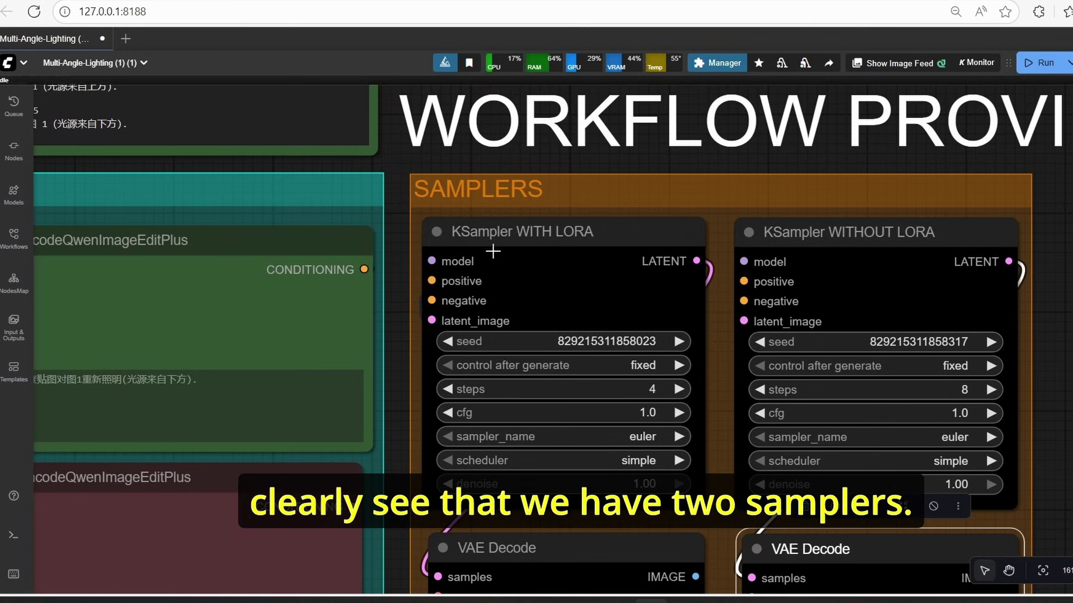
scroll(508, 249, "down", 1)
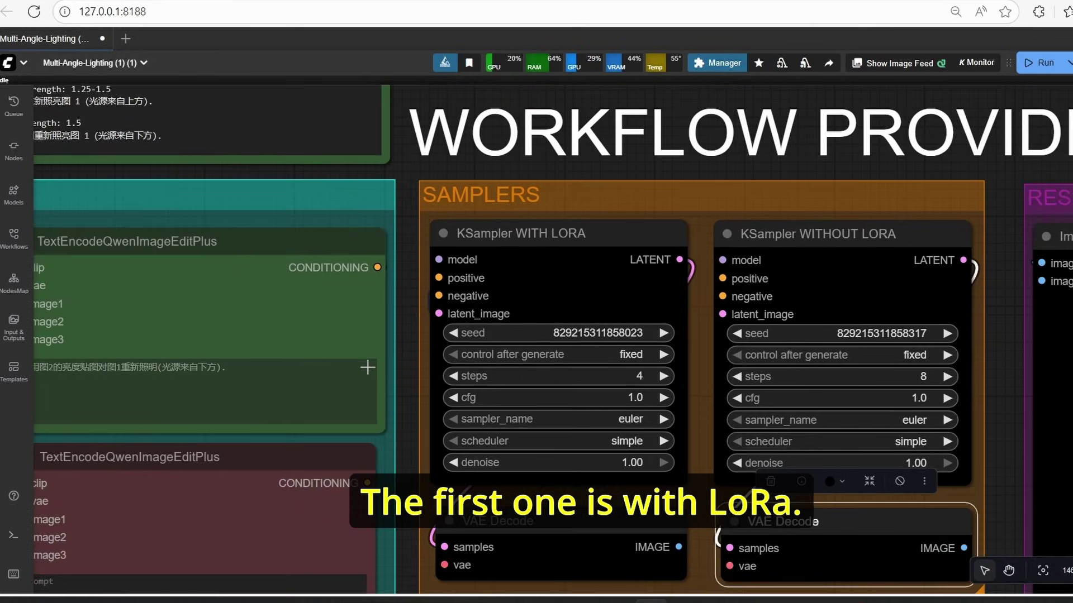
left_click_drag(404, 386, 335, 253)
scroll(523, 251, "up", 2)
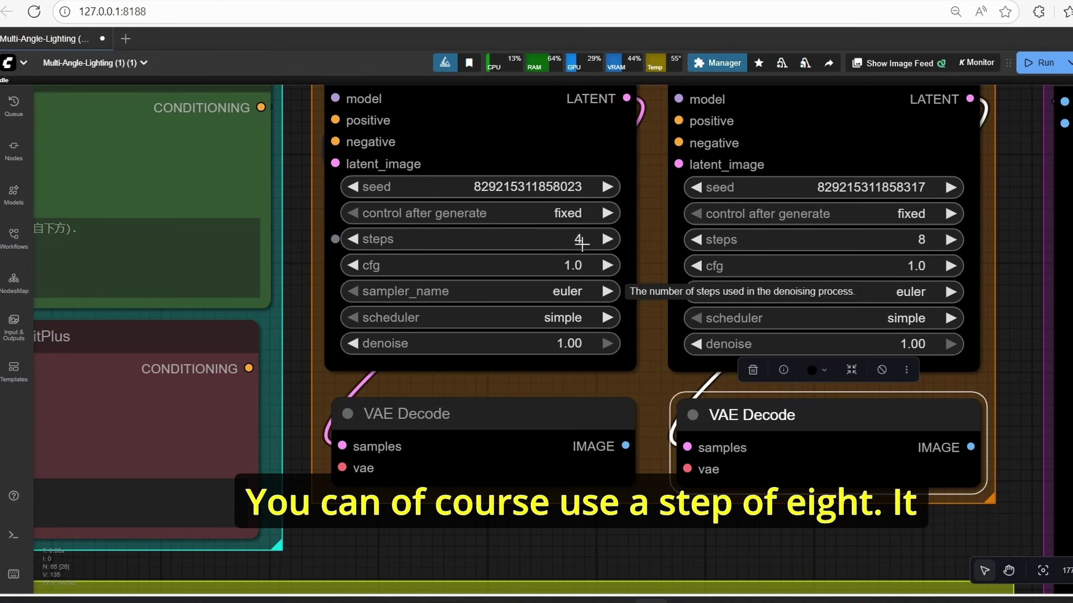
scroll(582, 243, "down", 2)
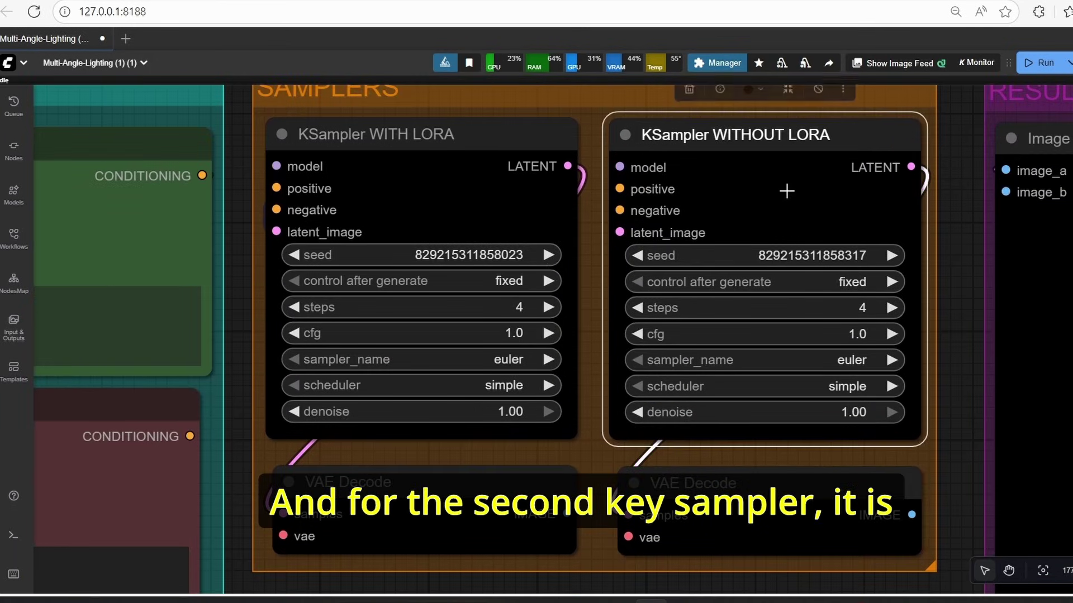
Compare the inputs and settings of KSampler WITHOUT LORA with those of KSampler WITH LORA.
scroll(970, 320, "down", 2)
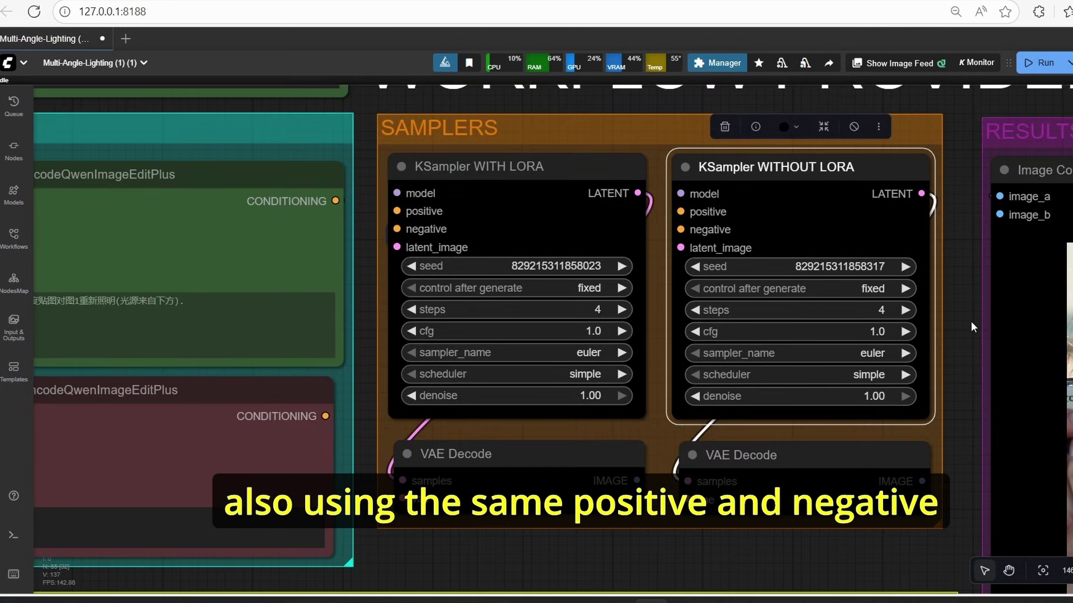
left_click(970, 321)
scroll(971, 322, "up", 1)
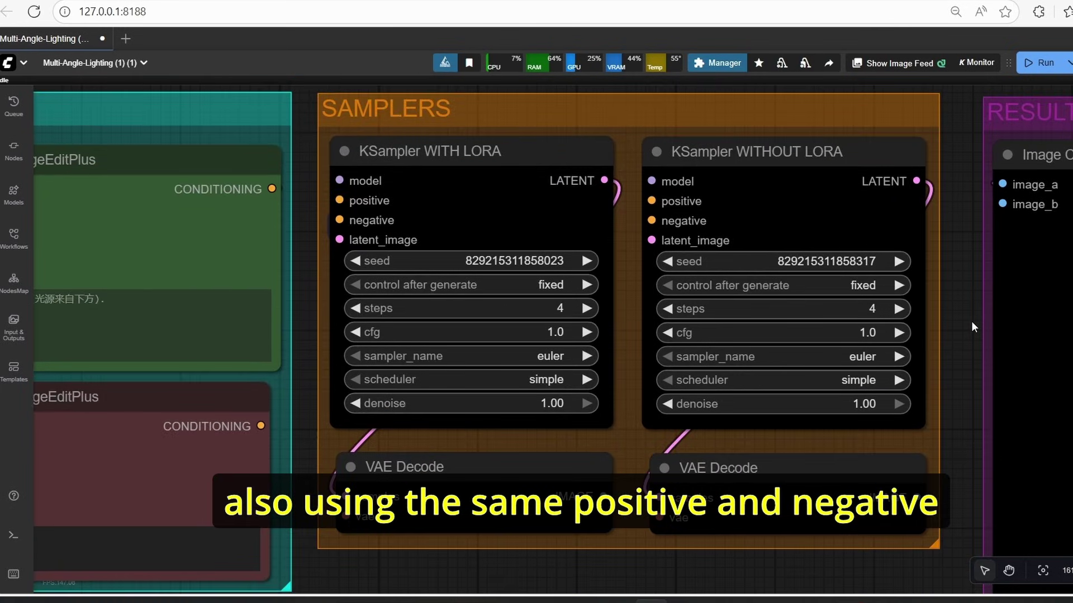
scroll(971, 320, "down", 1)
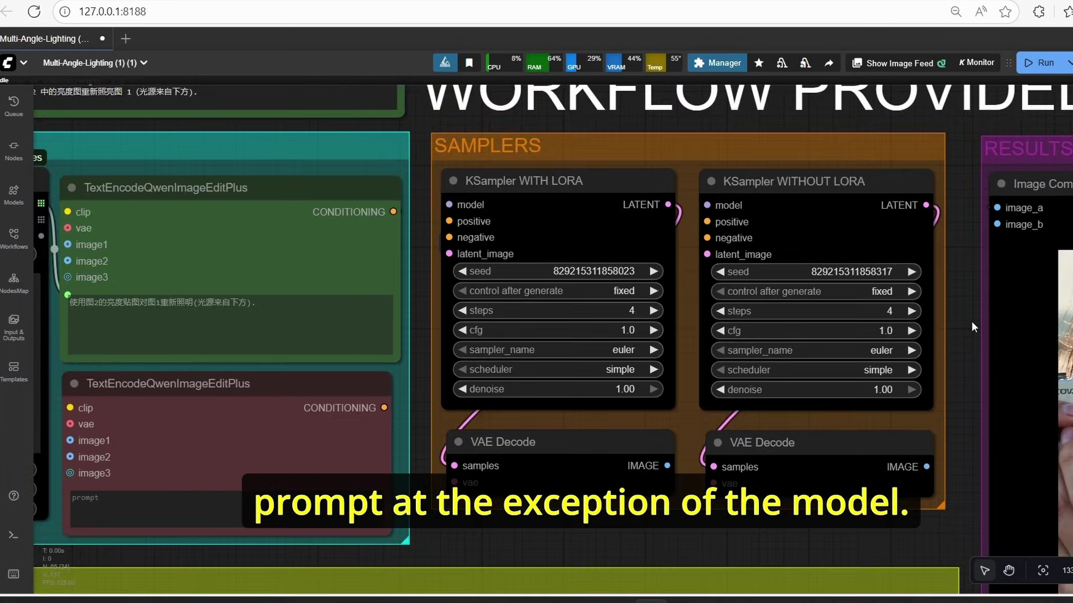
scroll(971, 321, "up", 2)
scroll(971, 320, "down", 3)
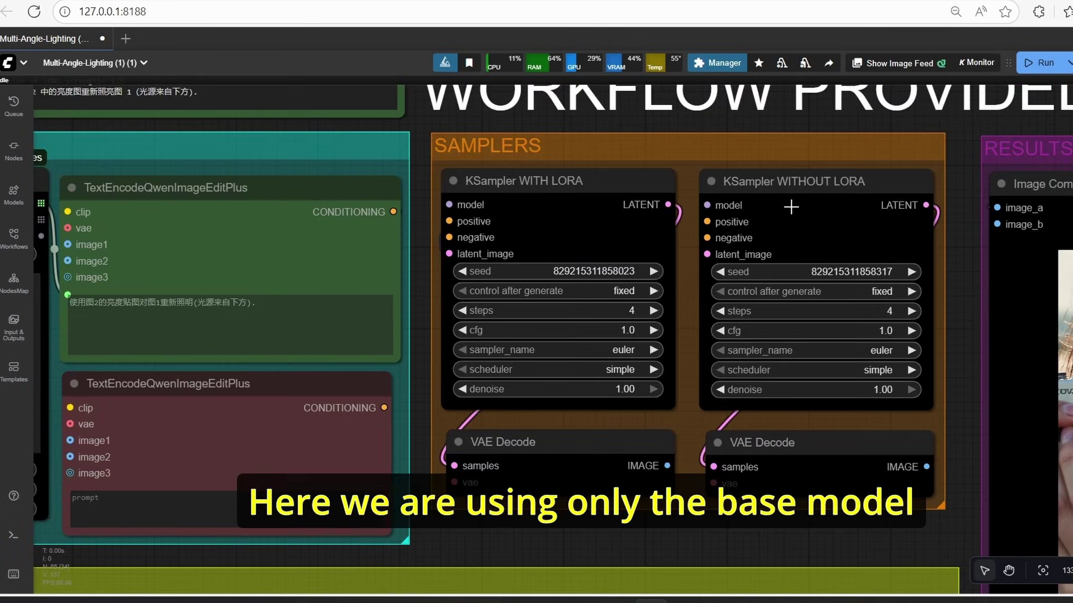
left_click(814, 235)
scroll(818, 237, "up", 4)
scroll(820, 239, "down", 3)
left_click(518, 219)
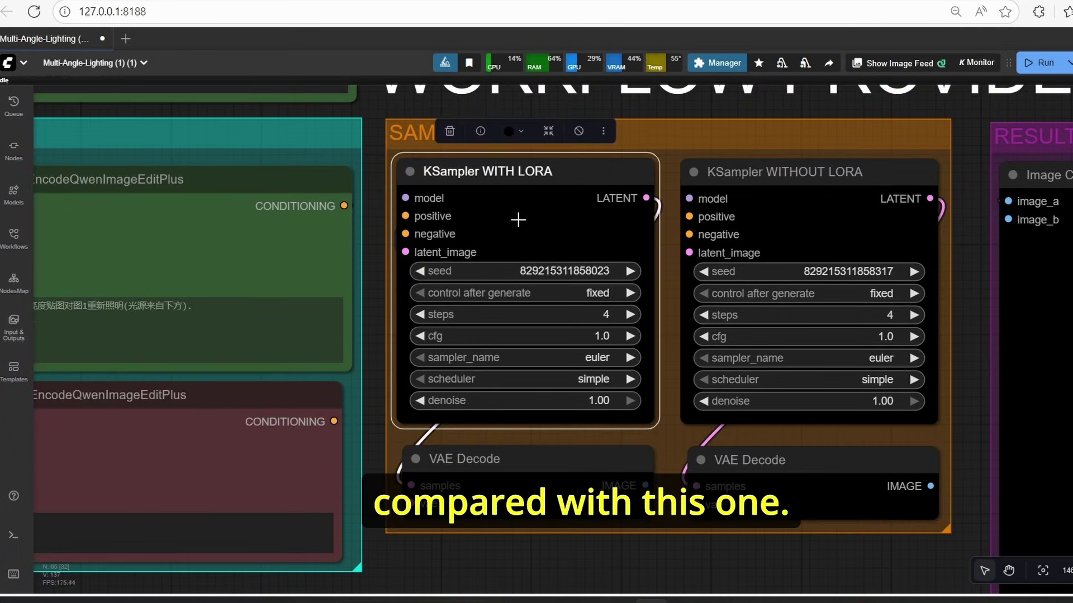
Examine the Chinese lighting prompts entered in the CR Prompt List node of the STEP 3 PROMPTING group.
scroll(618, 227, "down", 3)
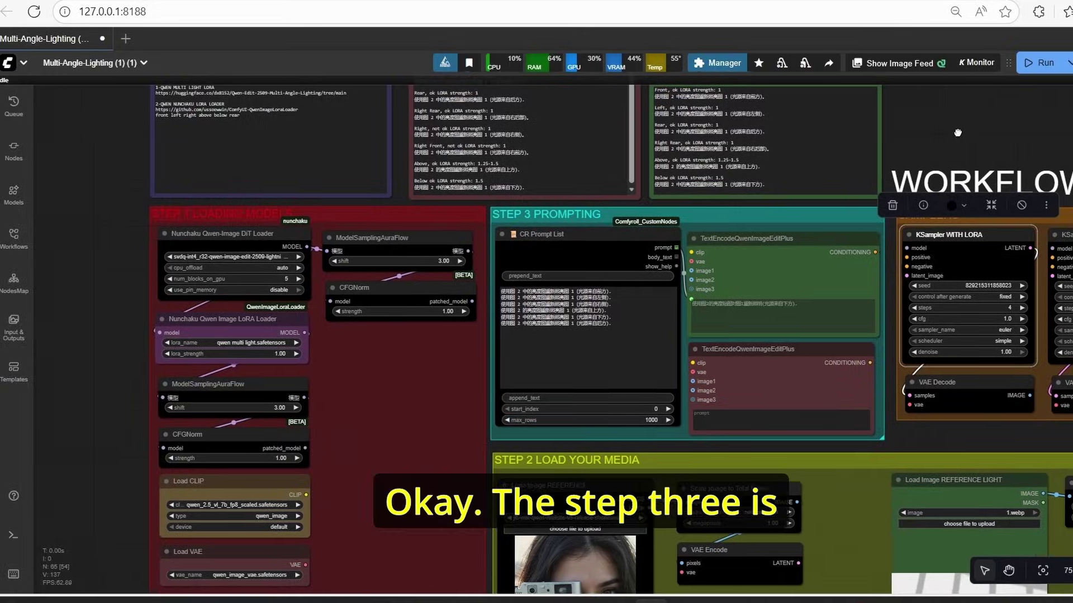
left_click_drag(957, 133, 839, 115)
scroll(839, 115, "up", 8)
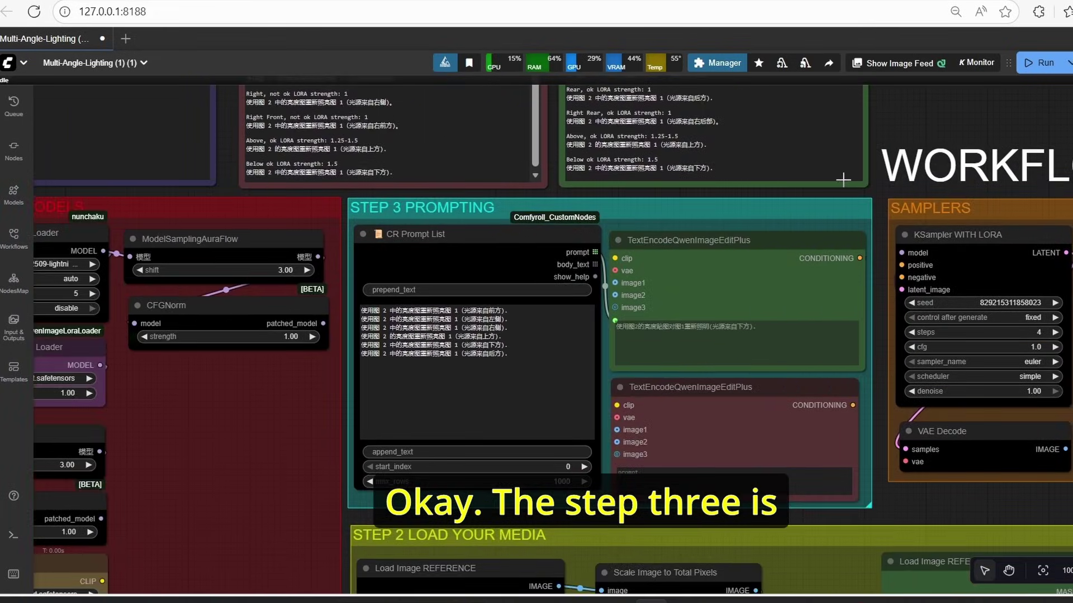
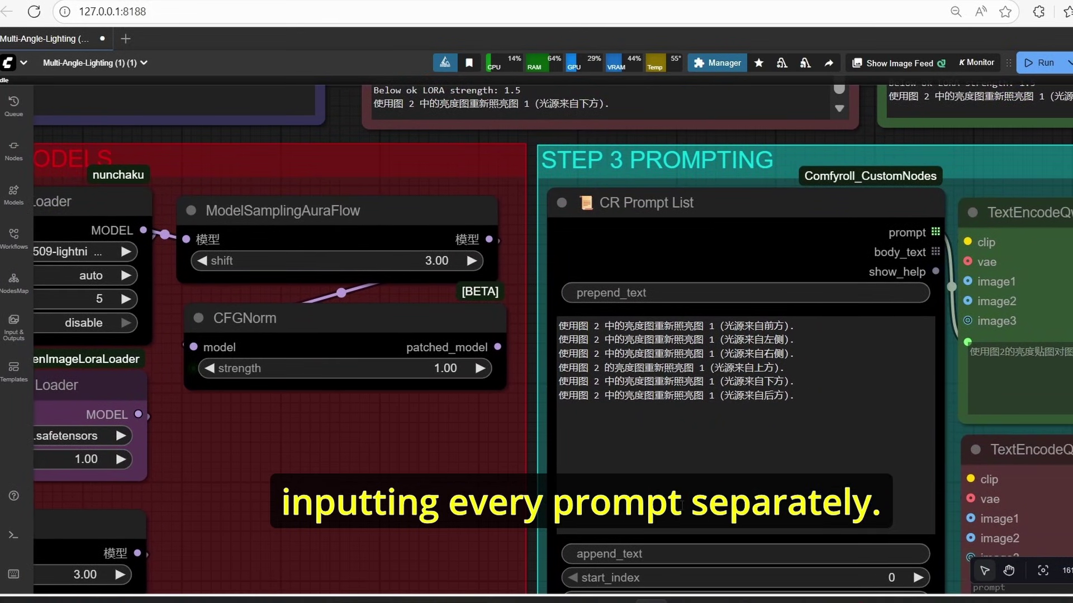
scroll(742, 435, "down", 3)
scroll(729, 439, "up", 4)
left_click(737, 438)
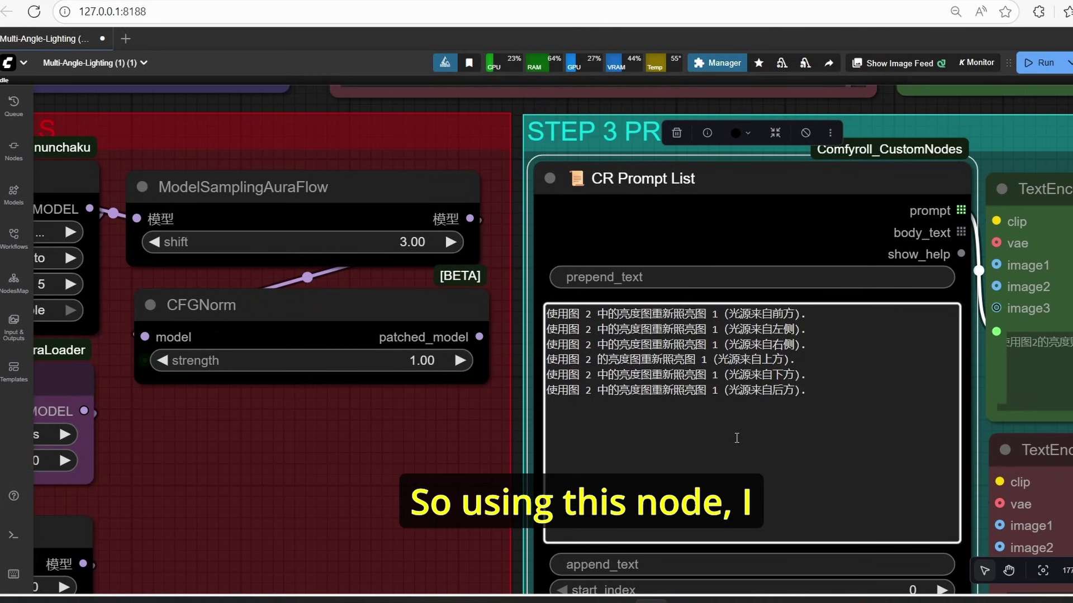
scroll(891, 384, "down", 3)
scroll(553, 335, "up", 4)
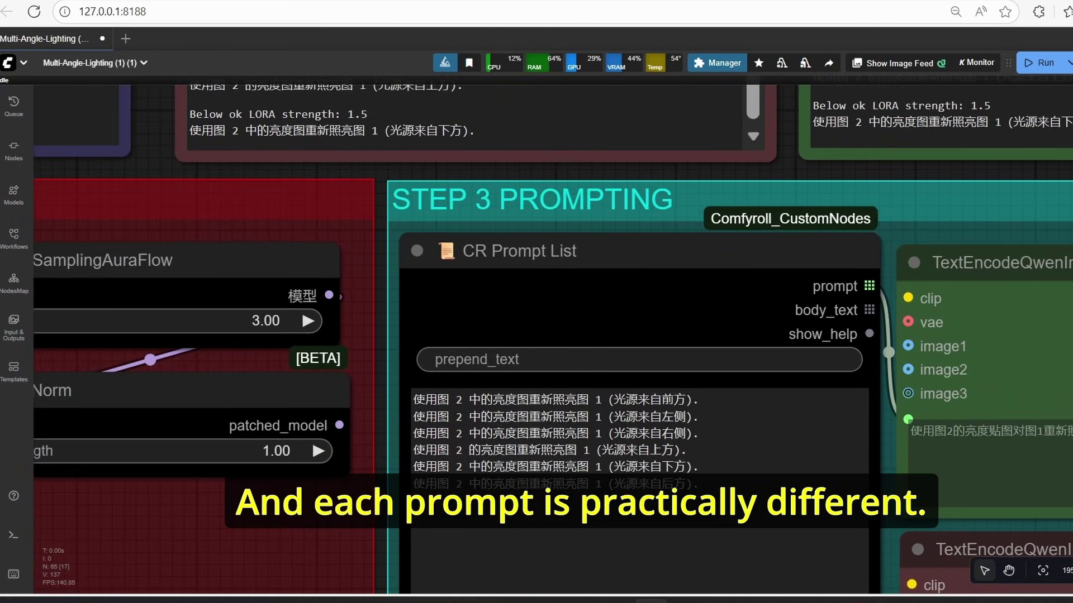
Read the SUGGESTED PROMPT note from the Front entry to the Below entry, with the LoRA strength for each light direction.
scroll(1037, 169, "down", 5)
scroll(1039, 169, "up", 2)
left_click_drag(1039, 169, 1048, 423)
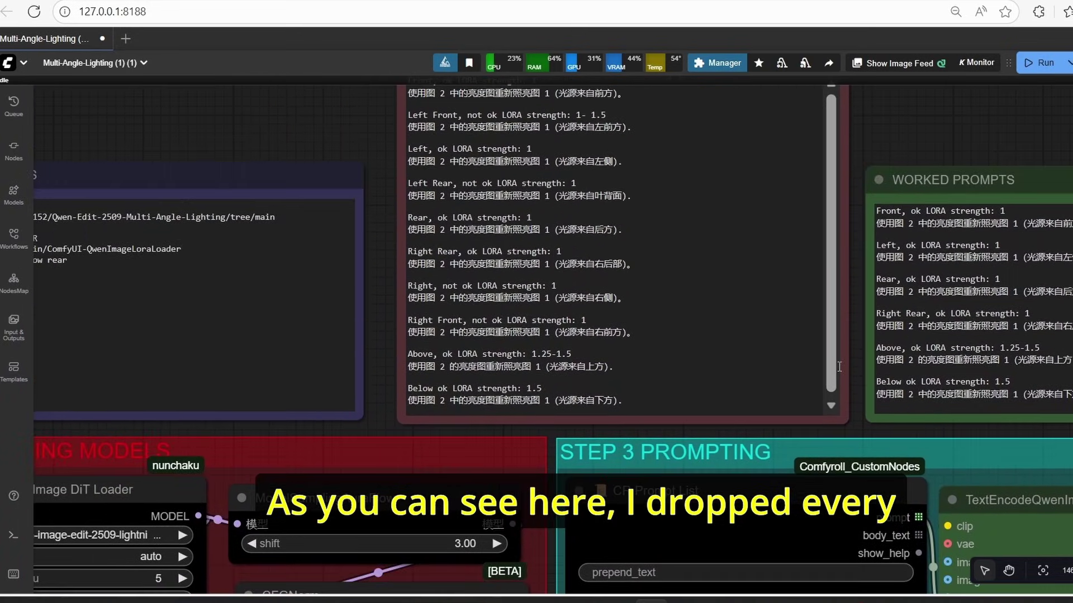
left_click_drag(334, 115, 414, 206)
scroll(510, 238, "up", 4)
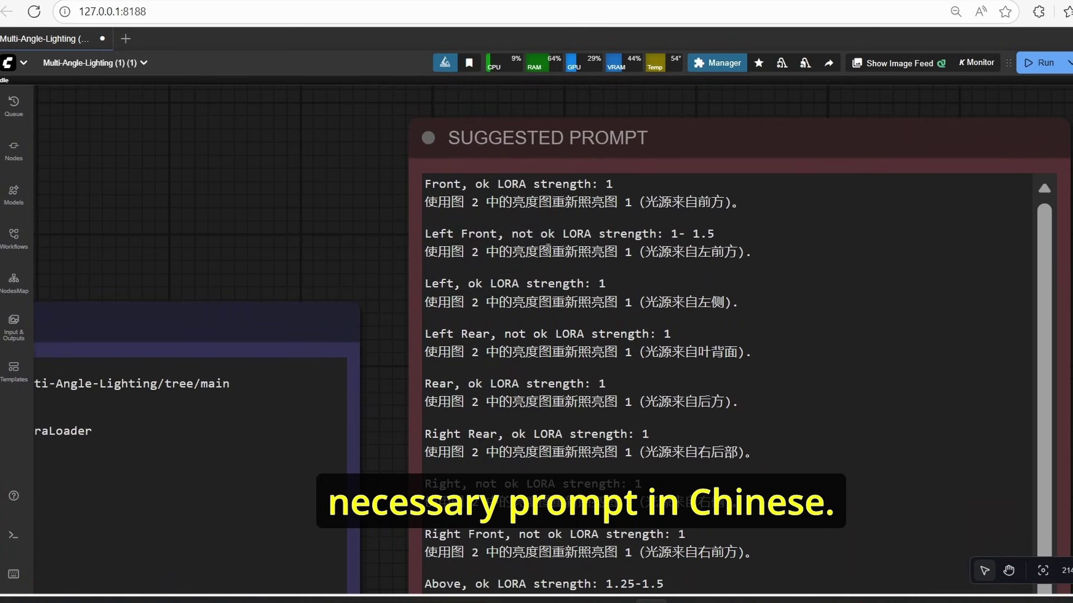
left_click(431, 190)
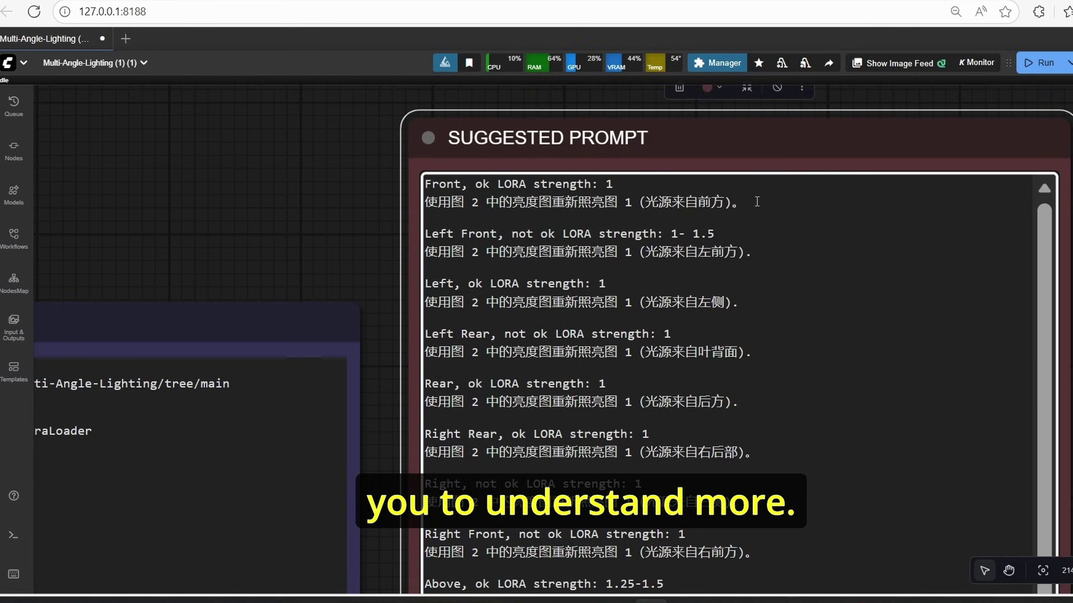
left_click_drag(336, 245, 295, 206)
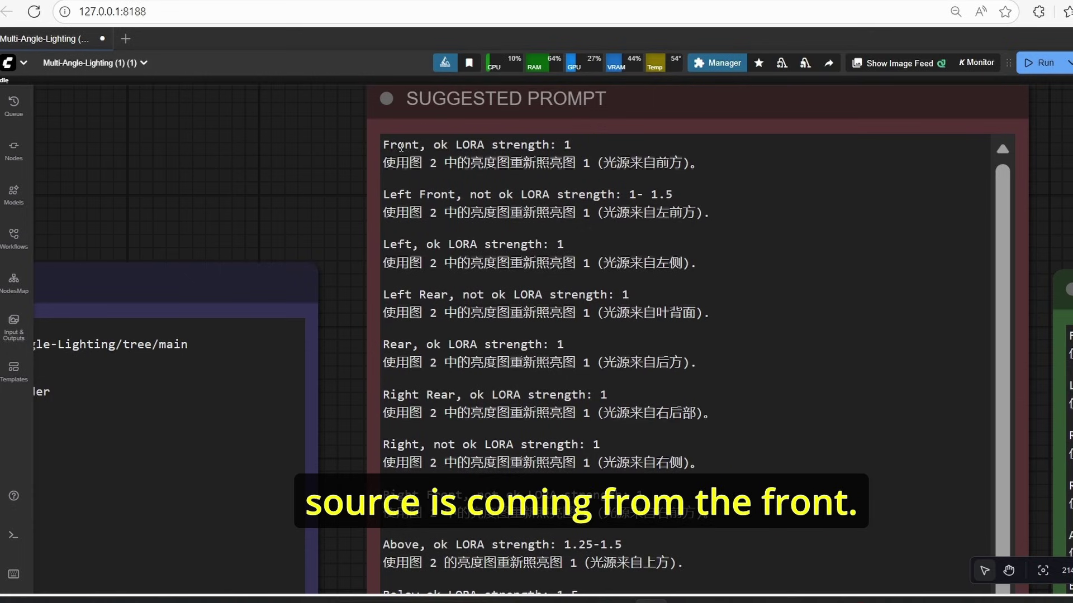
scroll(302, 180, "up", 3)
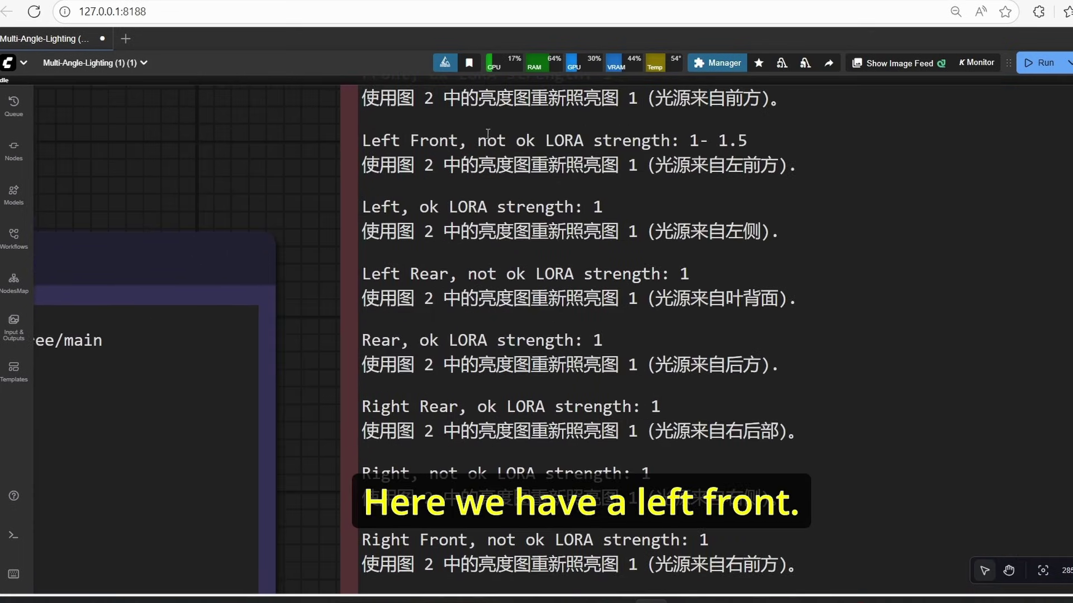
left_click_drag(307, 280, 302, 226)
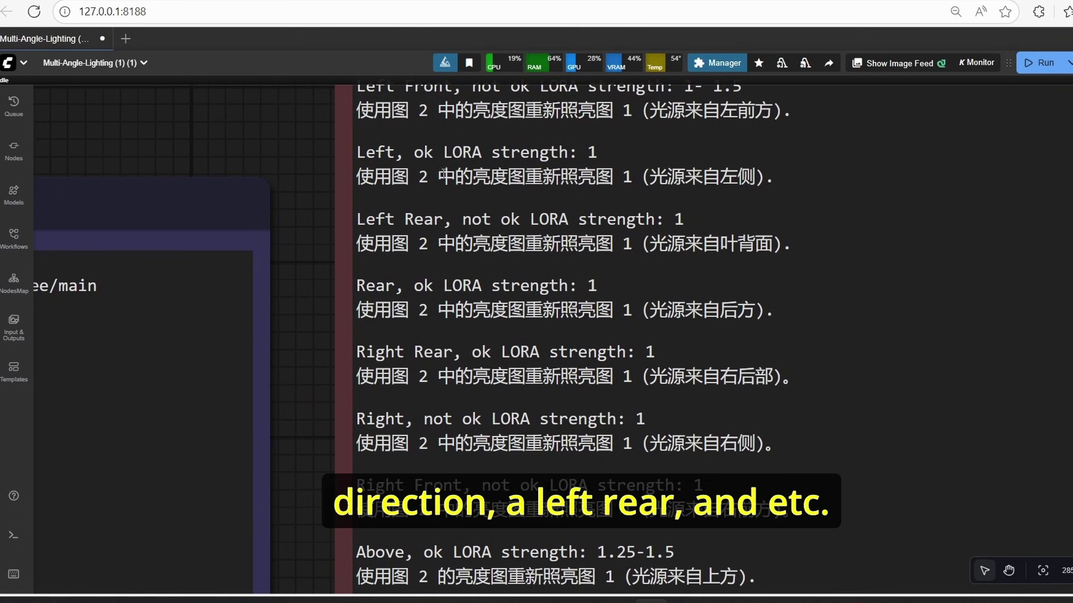
scroll(313, 267, "down", 3)
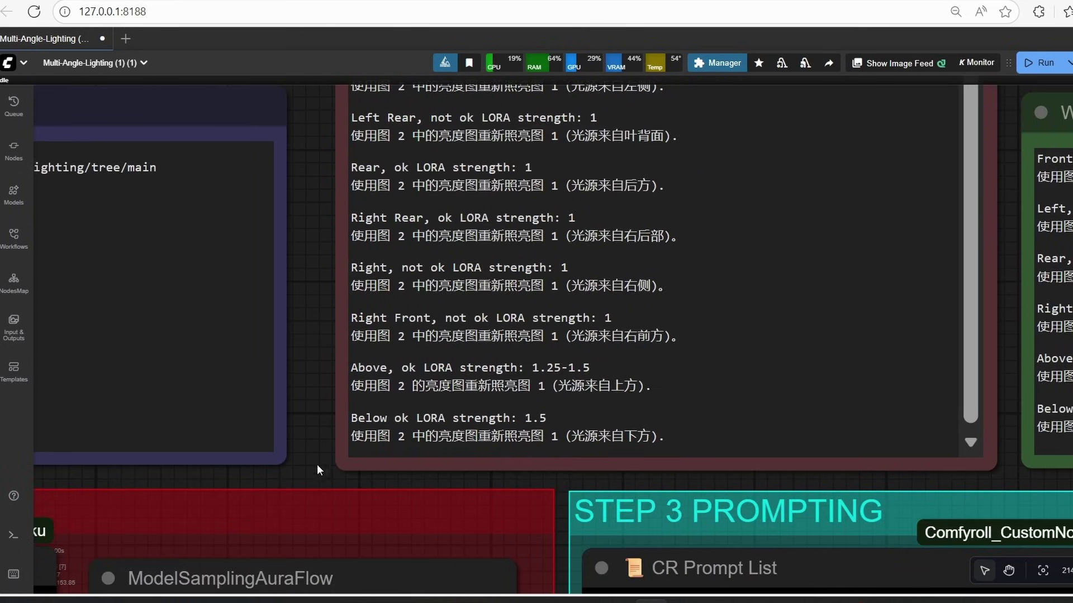
scroll(313, 267, "down", 3)
Compare the WORKED PROMPTS note with the SUGGESTED PROMPT note to see which light directions it keeps.
left_click_drag(805, 163, 700, 160)
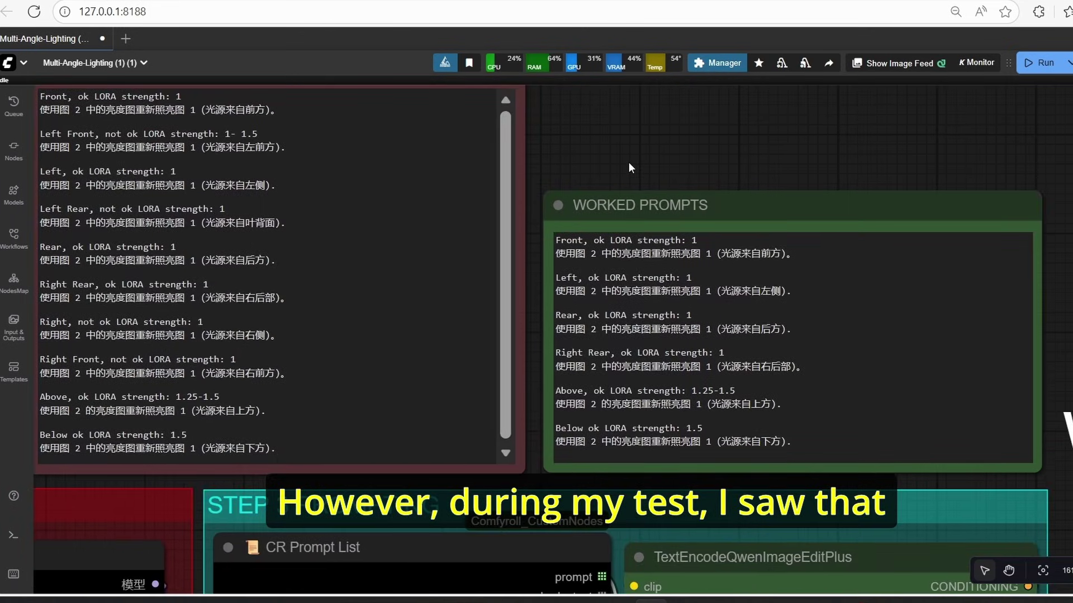
left_click_drag(629, 162, 650, 162)
scroll(652, 194, "down", 1)
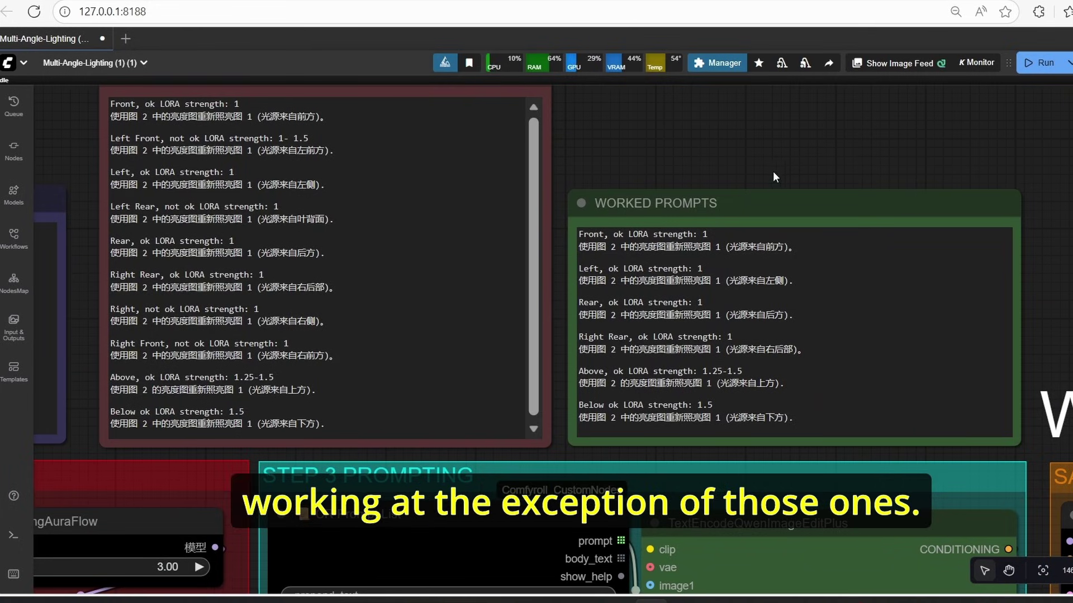
scroll(827, 167, "up", 3)
left_click(726, 195)
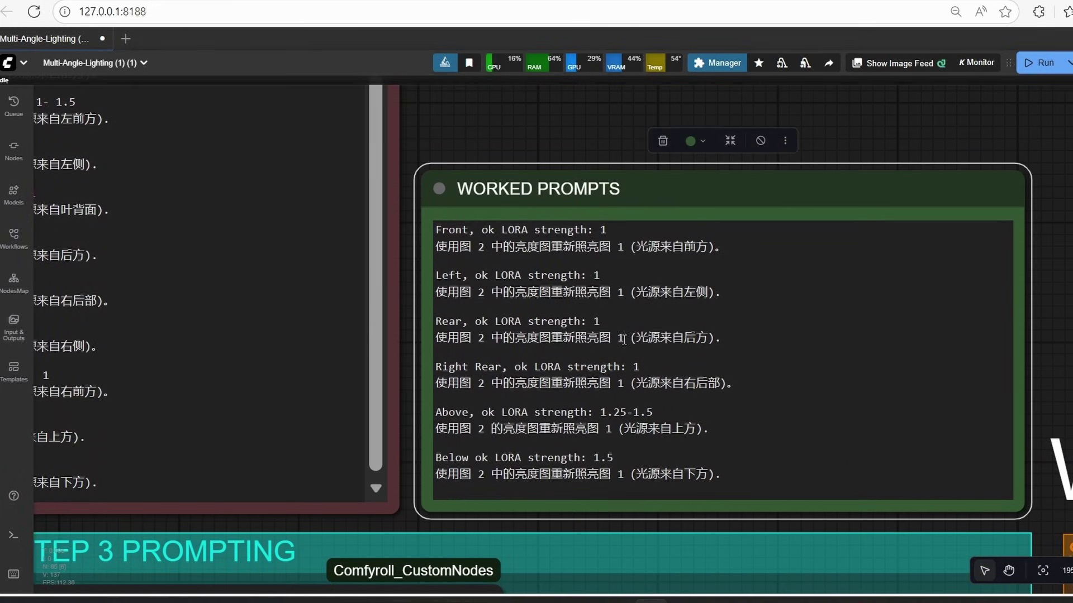
scroll(586, 314, "down", 1)
scroll(969, 349, "down", 2)
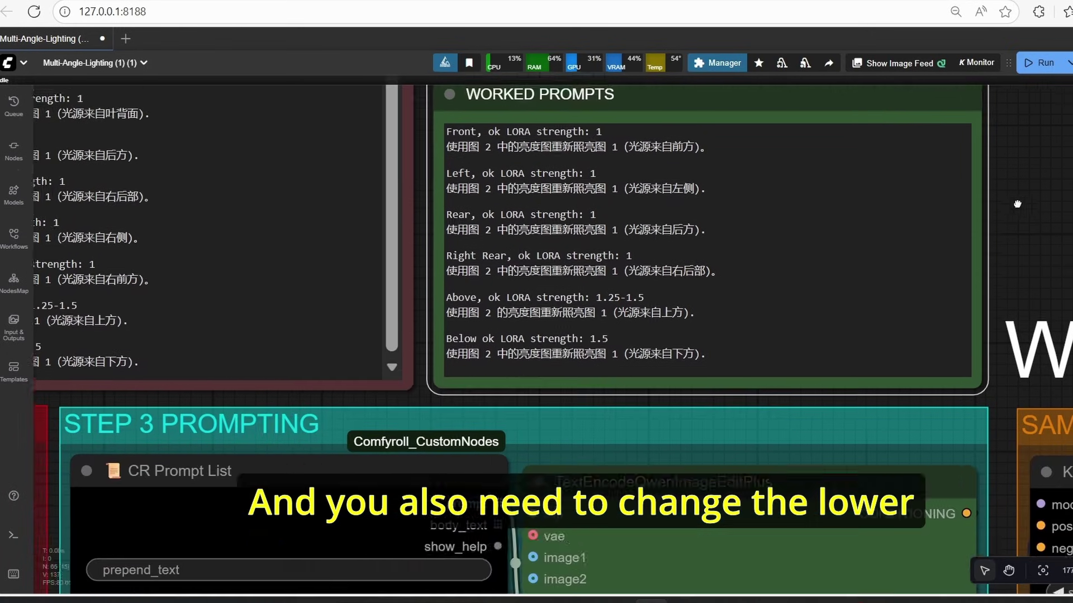
Check the LoRA strengths given for the Above and Below light directions in the WORKED PROMPTS note.
scroll(647, 290, "up", 2)
scroll(577, 352, "down", 5)
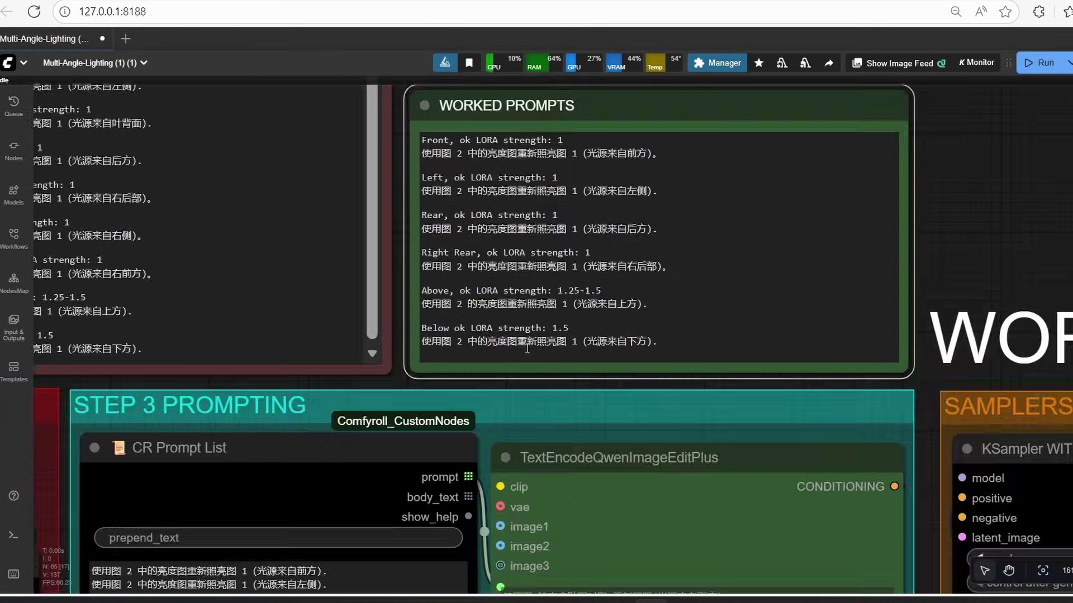
scroll(727, 278, "up", 2)
scroll(535, 312, "up", 3)
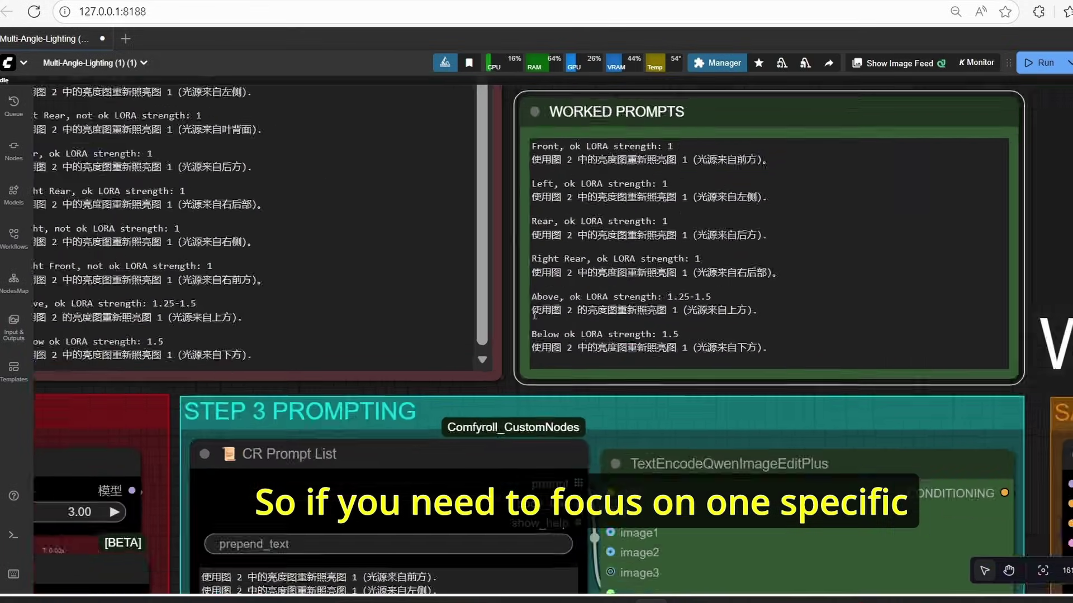
scroll(534, 313, "down", 3)
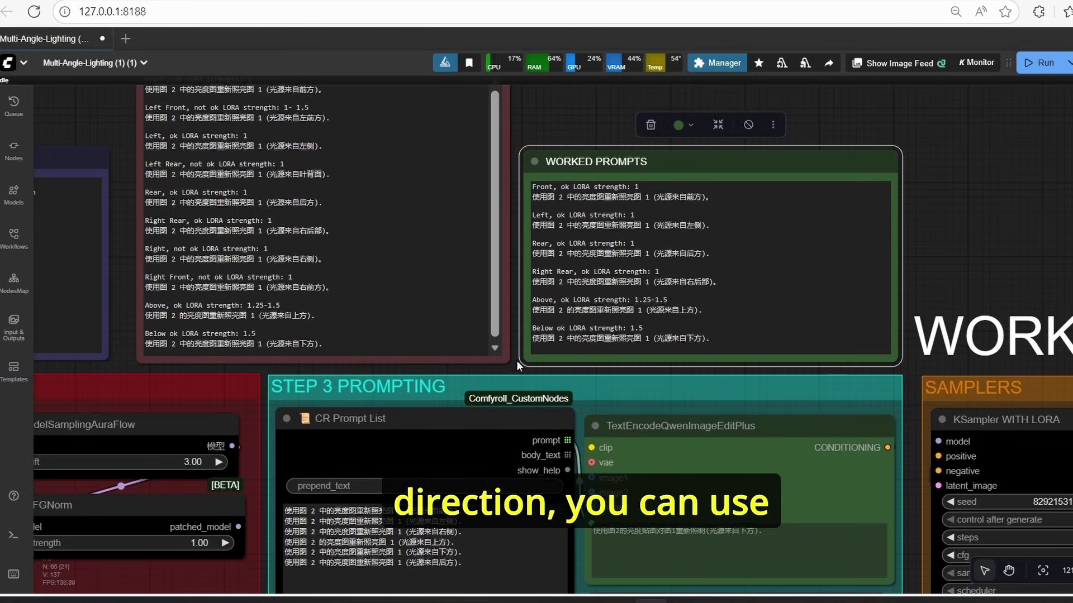
left_click_drag(517, 360, 509, 298)
scroll(530, 240, "up", 5)
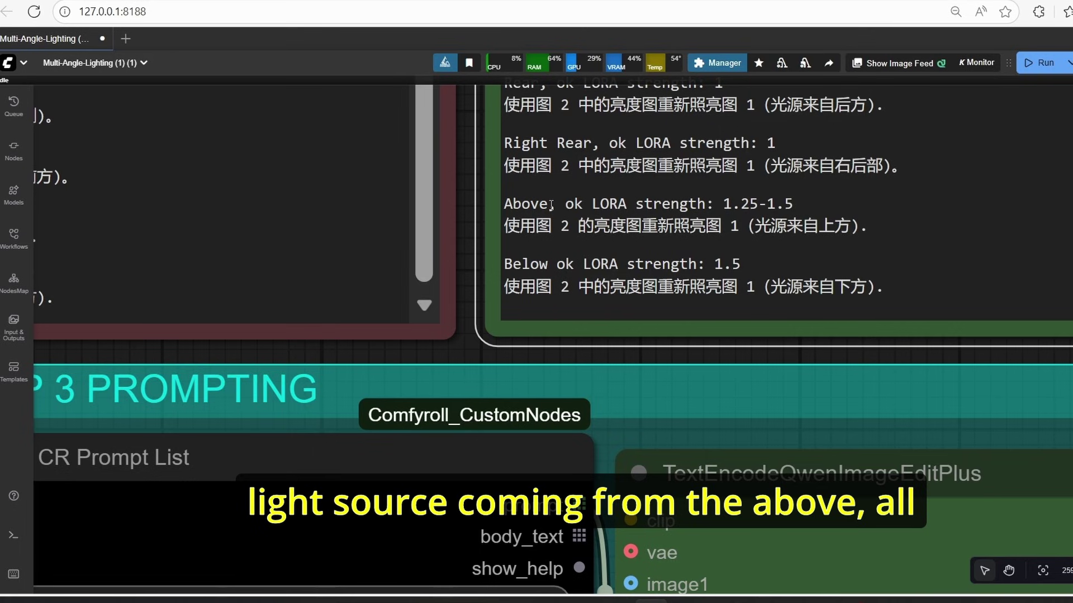
Copy the Above prompt from the WORKED PROMPTS note and disconnect CR Prompt List's prompt output from the green TextEncodeQwenImageEditPlus node.
scroll(551, 206, "up", 2)
left_click_drag(499, 227, 929, 233)
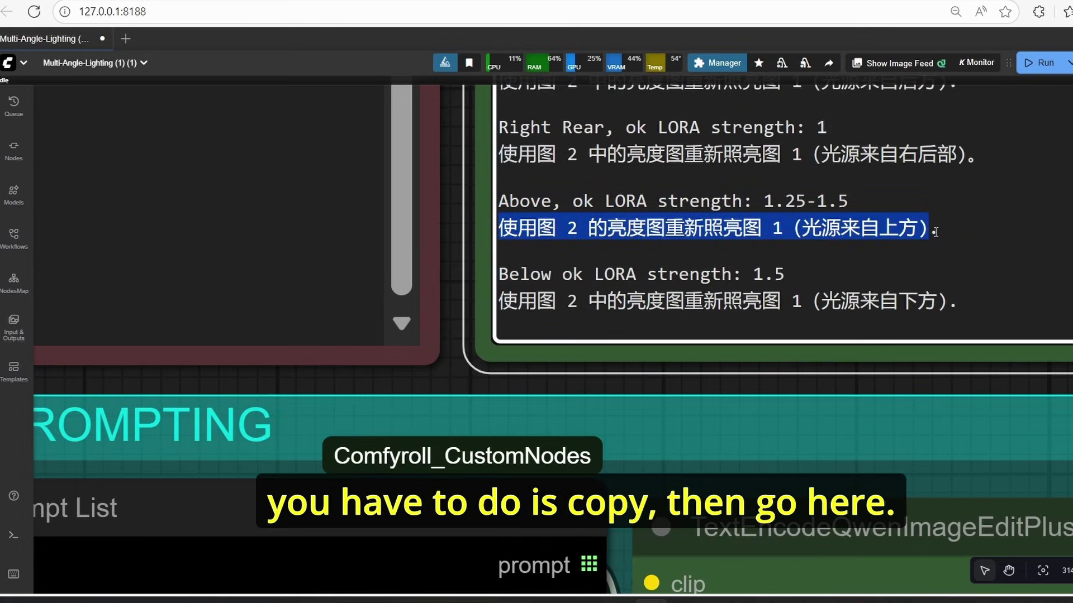
scroll(477, 419, "down", 3)
left_click_drag(478, 419, 457, 143)
scroll(575, 335, "down", 1)
left_click_drag(585, 415, 560, 178)
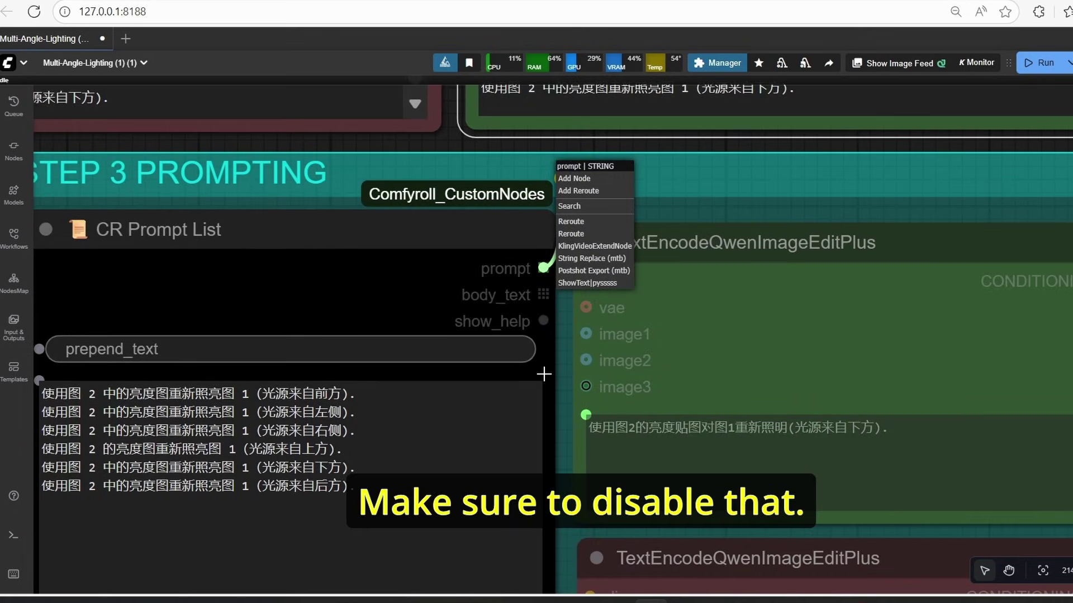
left_click(564, 375)
Replace the green TextEncodeQwenImageEditPlus node's prompt with "使用图 2 的亮度图重新照亮图 1（光源来自上方）.".
left_click(732, 459)
key("ctrl+a")
type("使用图 2 的亮度图重新照亮图 1（光源来自上方）.\\n")
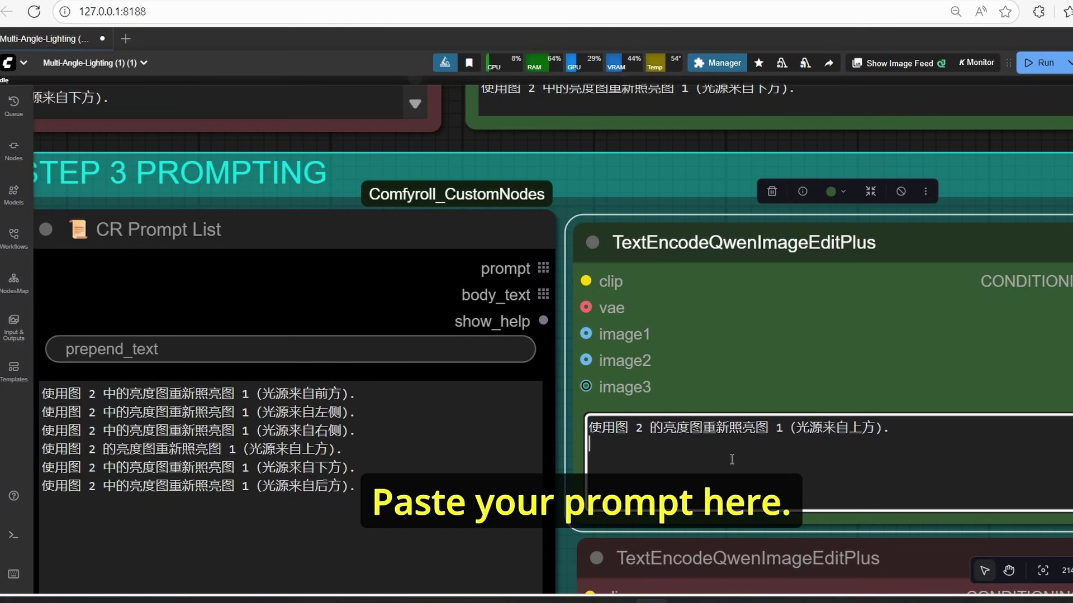
Check the lora_strength setting in the Nunchaku Qwen Image LoRA Loader against the strengths listed in the WORKED PROMPTS note.
scroll(732, 460, "down", 10)
left_click_drag(317, 496, 452, 359)
scroll(622, 197, "up", 4)
left_click_drag(454, 420, 701, 381)
scroll(297, 378, "up", 5)
scroll(388, 394, "down", 9)
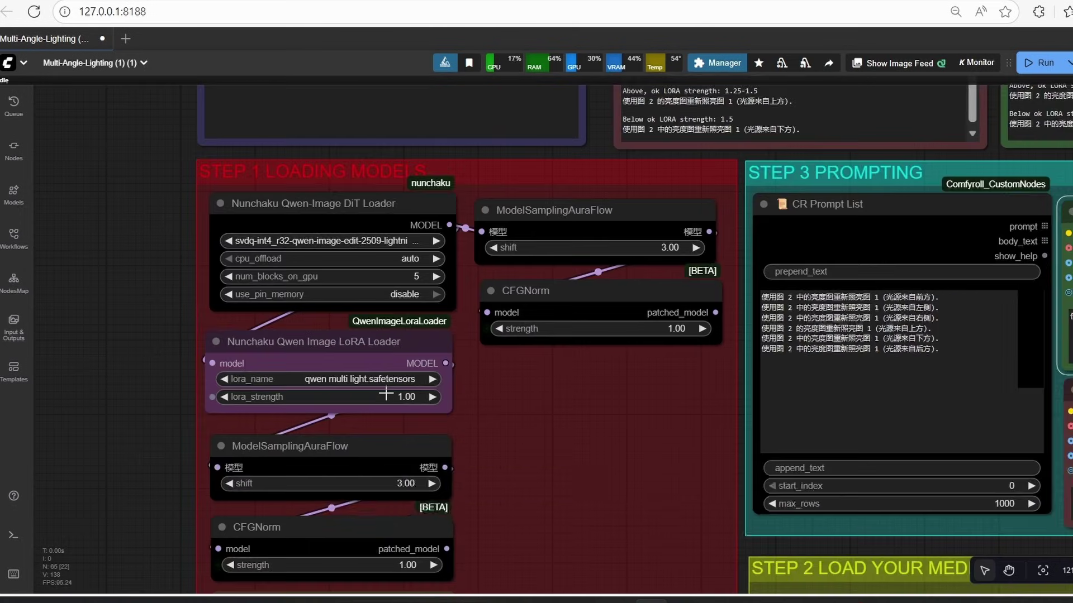
left_click_drag(1061, 170, 822, 232)
scroll(818, 233, "up", 5)
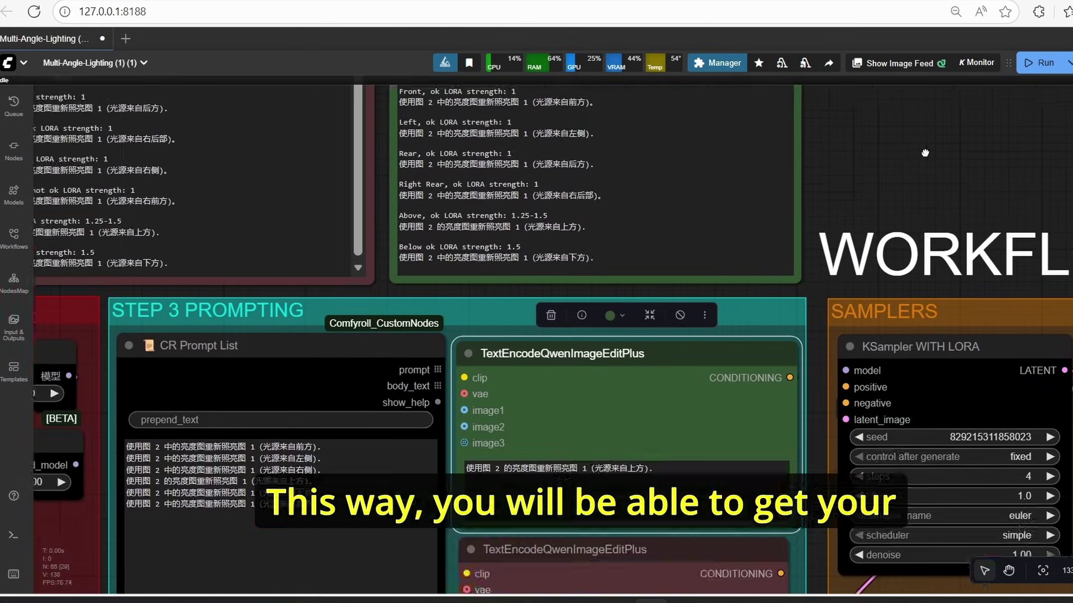
Reconnect CR Prompt List's prompt output to the text input of the green TextEncodeQwenImageEditPlus node.
left_click_drag(925, 153, 987, 101)
scroll(524, 329, "up", 4)
left_click_drag(487, 312, 545, 467)
scroll(430, 309, "down", 4)
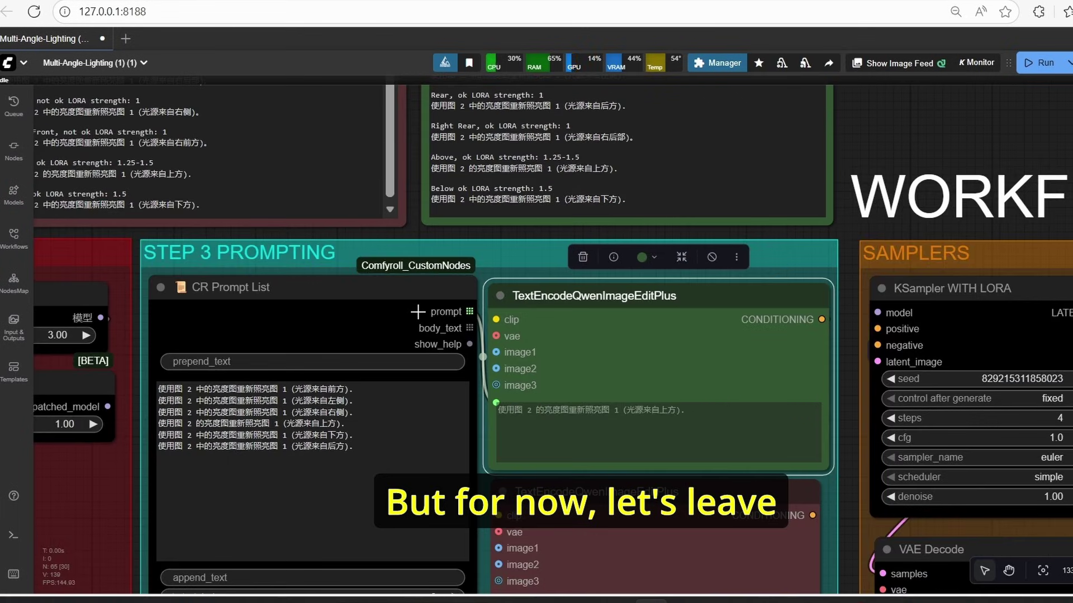
left_click(269, 316)
scroll(446, 321, "down", 3)
left_click(890, 168)
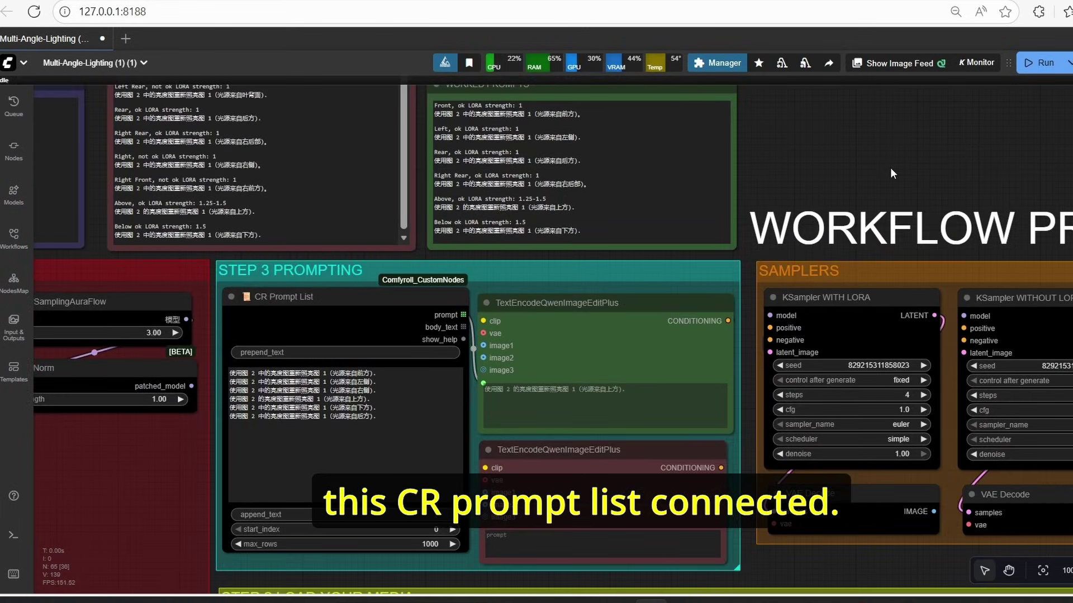
Review each working light direction, its prompt and its LoRA strength in the WORKED PROMPTS note.
scroll(890, 167, "down", 2)
left_click_drag(889, 167, 863, 276)
scroll(864, 276, "up", 3)
scroll(471, 321, "up", 11)
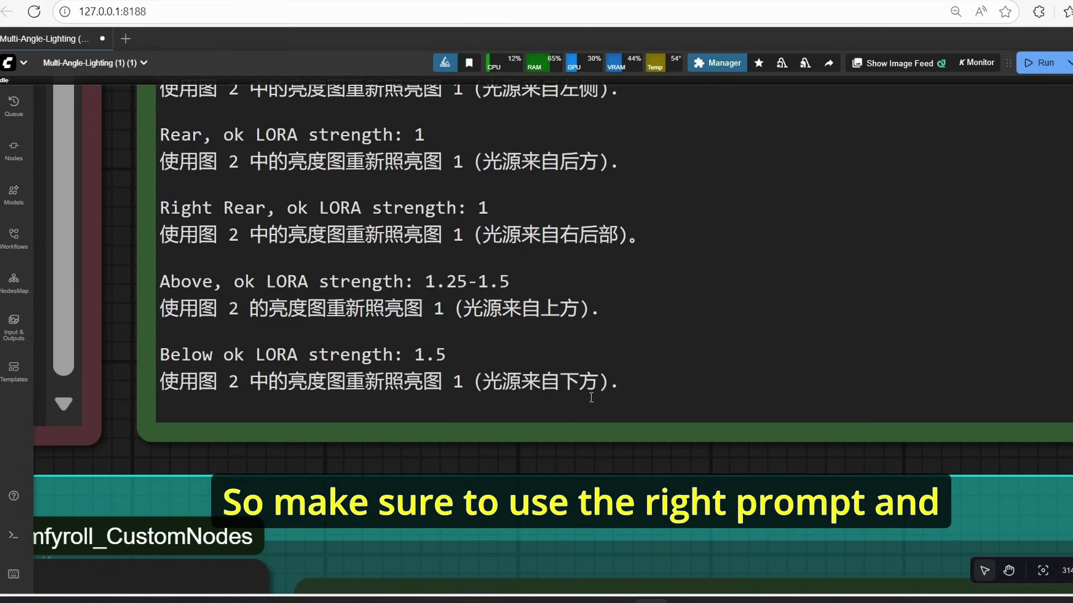
left_click(291, 397)
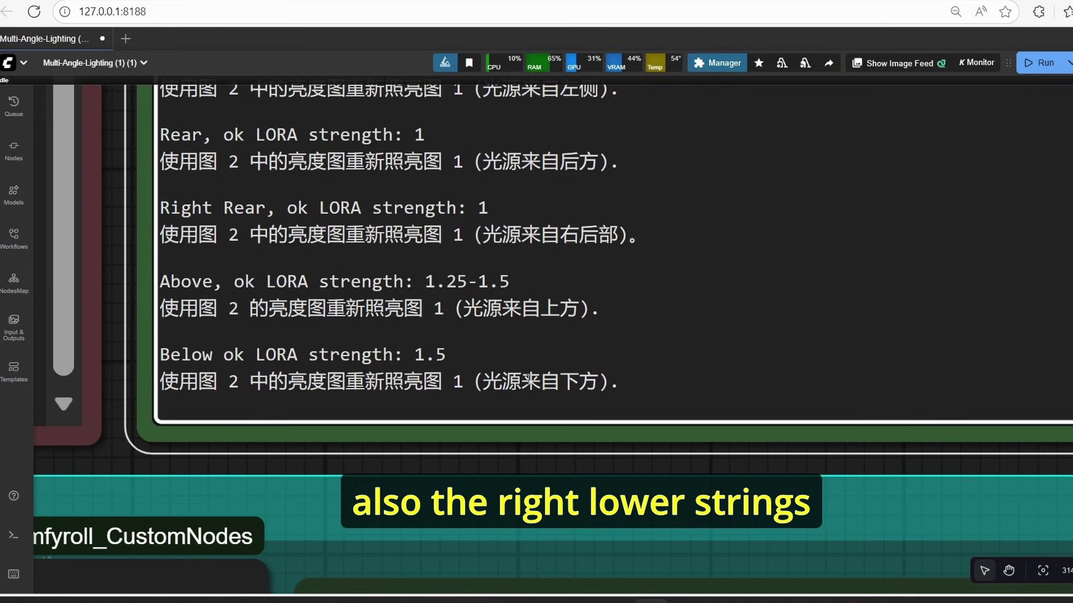
scroll(526, 380, "down", 5)
left_click(1068, 297)
scroll(1068, 297, "down", 1)
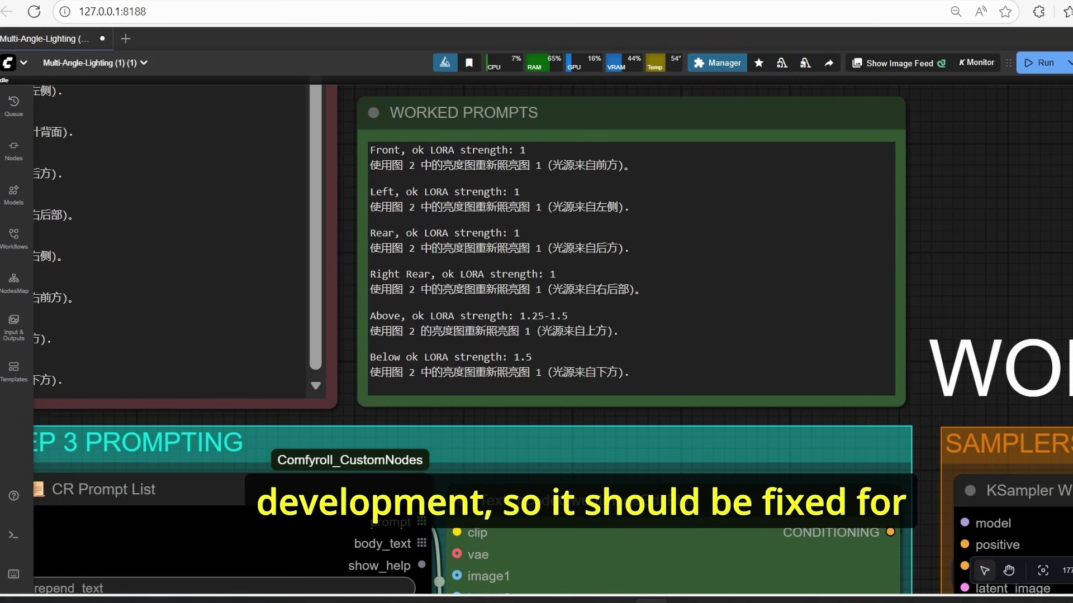
scroll(1000, 304, "down", 4)
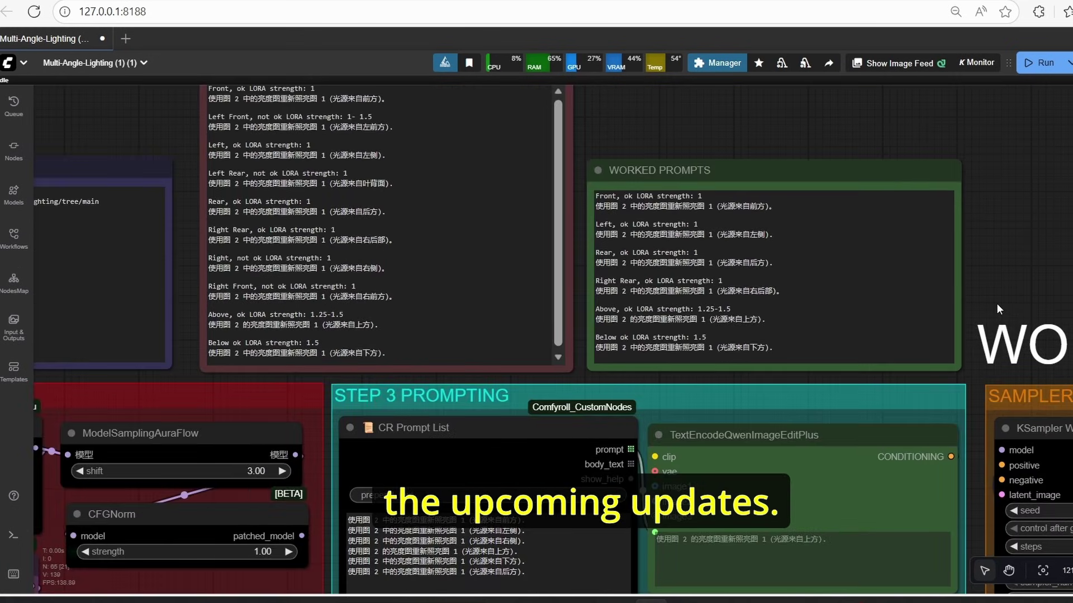
Review the RESULTS group's Image Comparer alongside the SAMPLERS group and the Load Image REFERENCE LIGHT node.
scroll(996, 304, "down", 5)
scroll(447, 215, "up", 8)
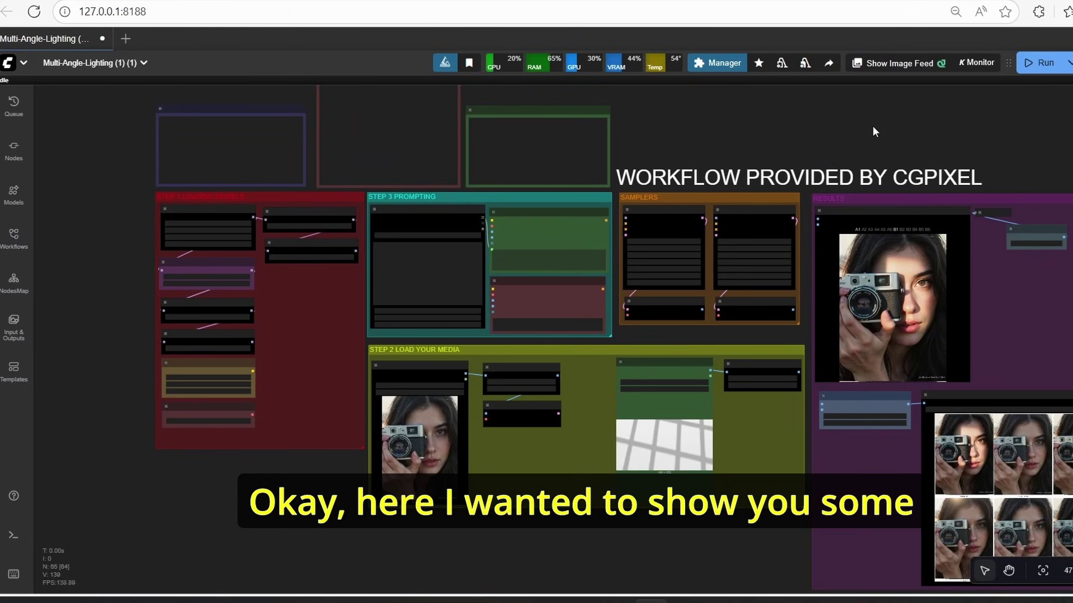
scroll(873, 125, "up", 5)
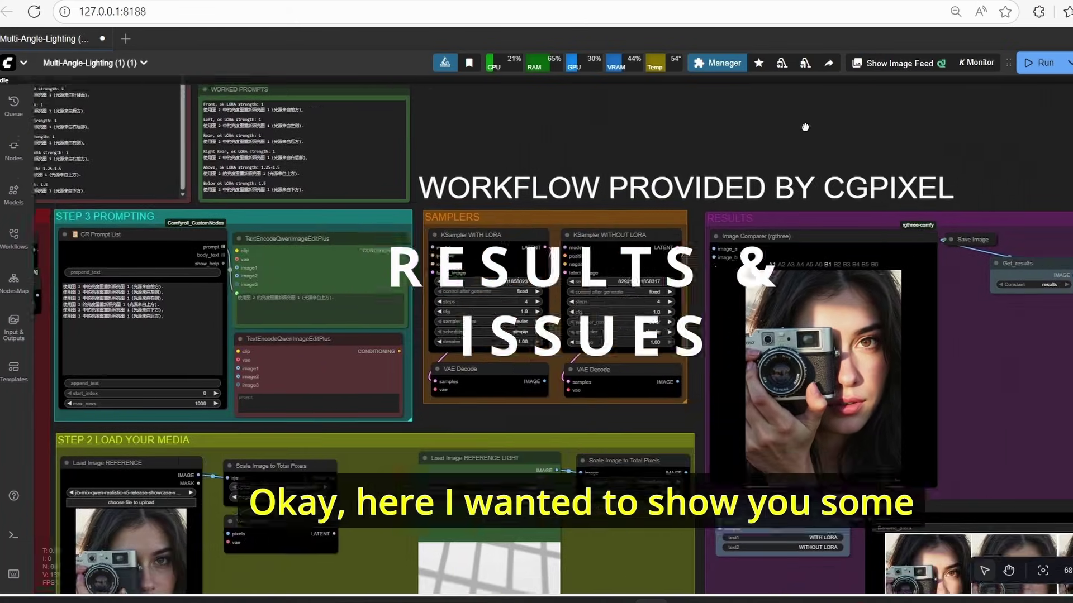
left_click_drag(805, 127, 781, 105)
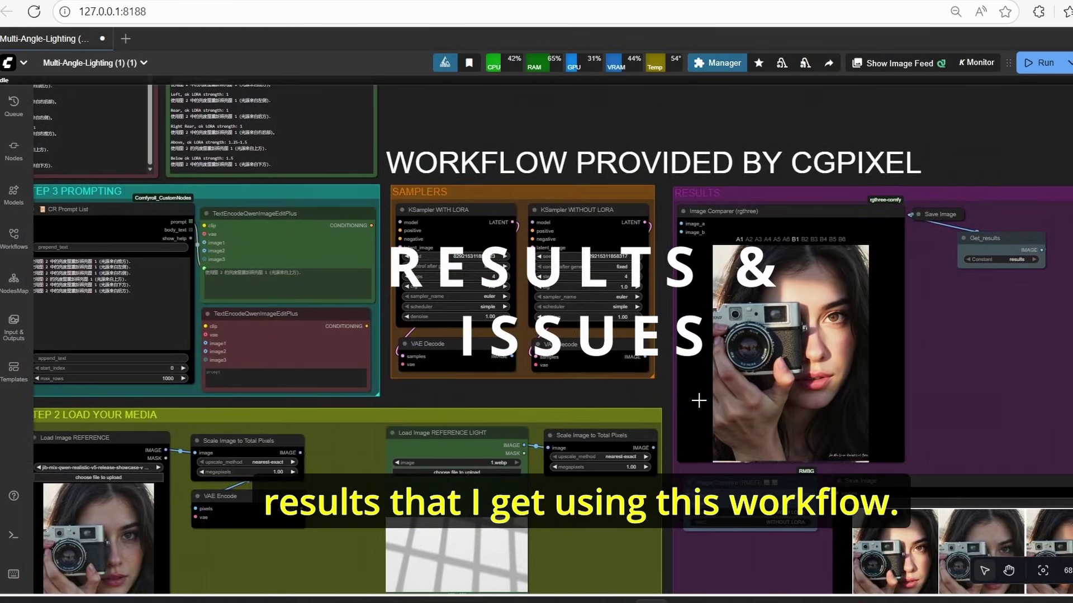
scroll(659, 387, "up", 4)
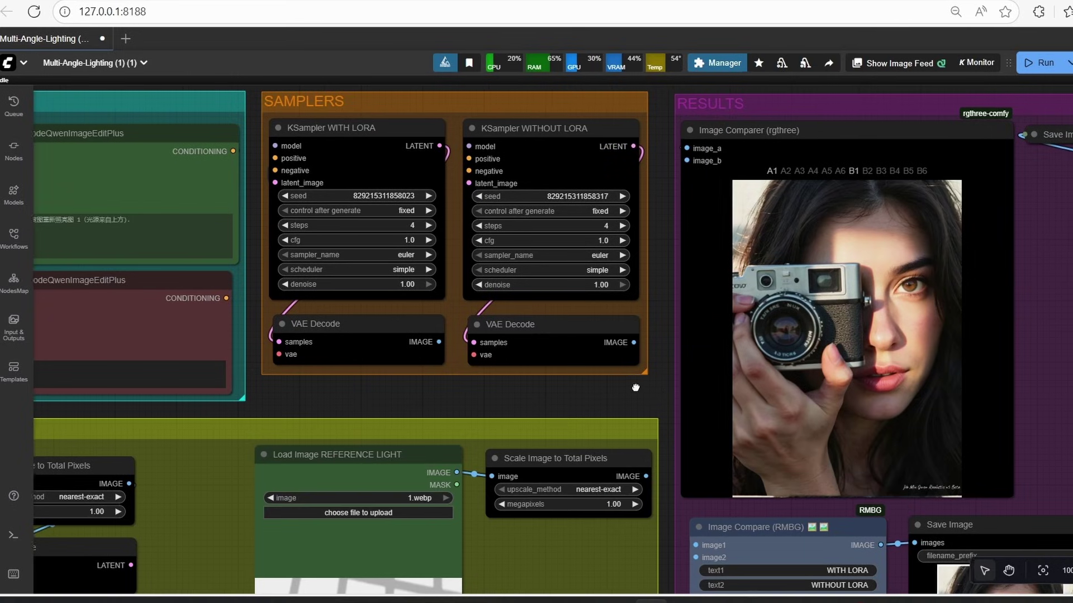
left_click_drag(635, 387, 437, 386)
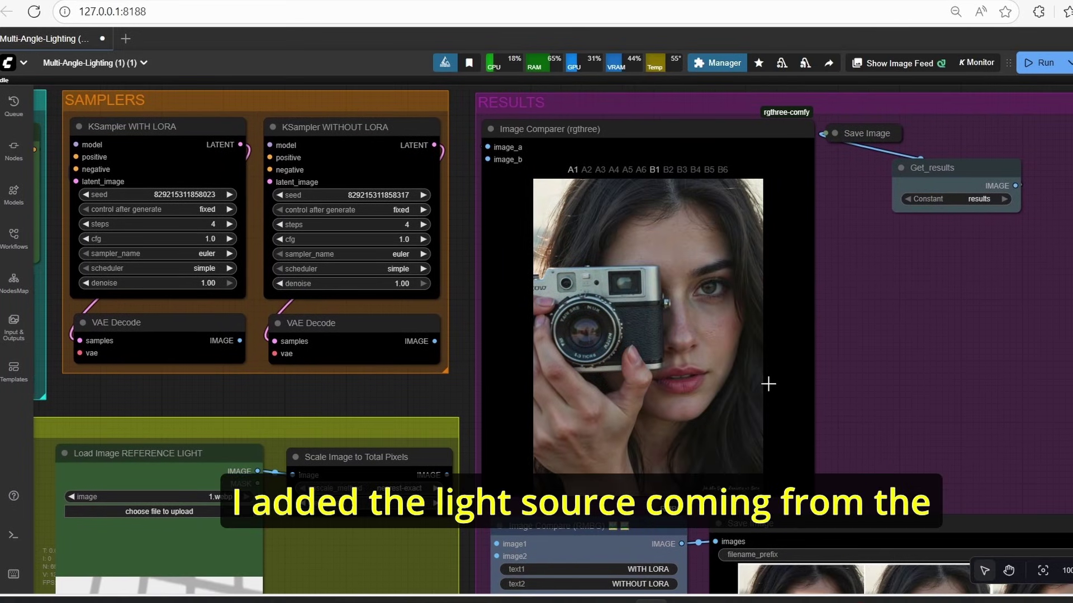
scroll(497, 404, "down", 2)
left_click_drag(408, 396, 598, 279)
left_click(430, 446)
left_click_drag(665, 269, 505, 396)
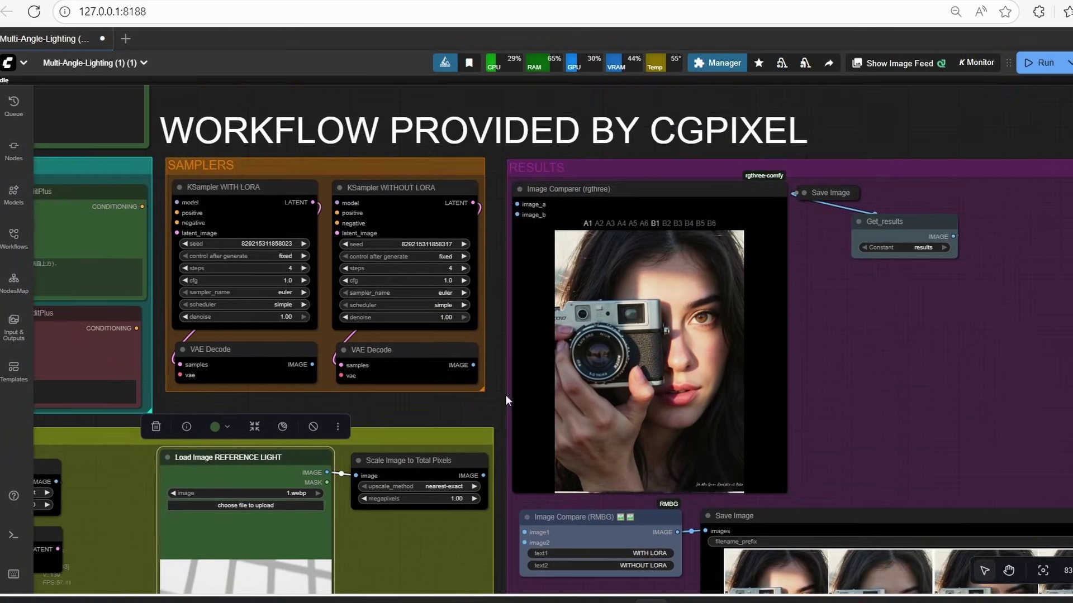
Compare the two portraits in the Image Comparer, checking the camera, hand and face for consistency and position shifts.
scroll(670, 279, "up", 8)
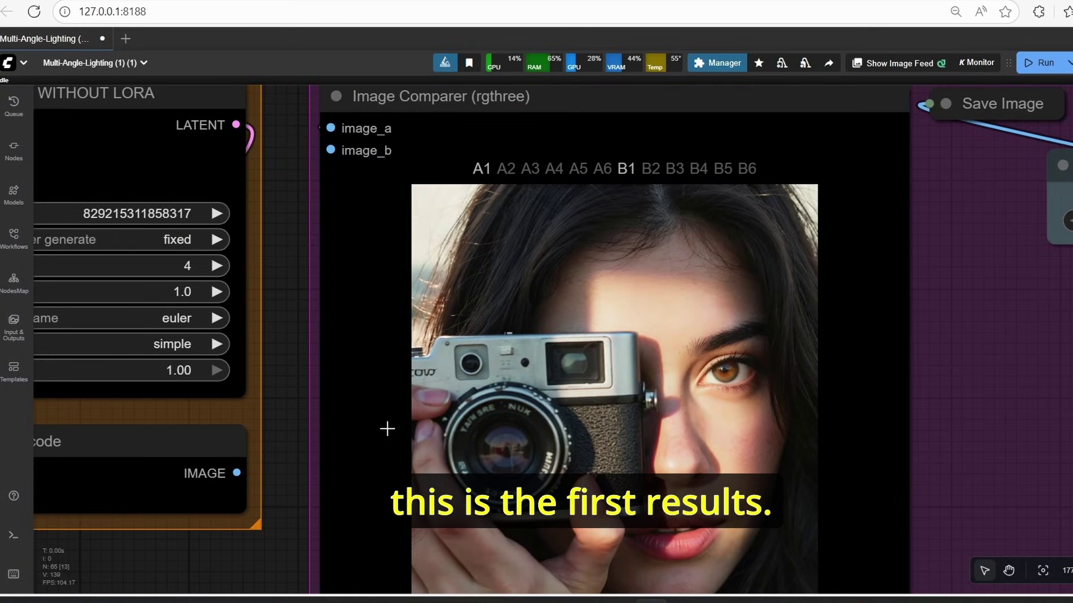
scroll(468, 447, "down", 5)
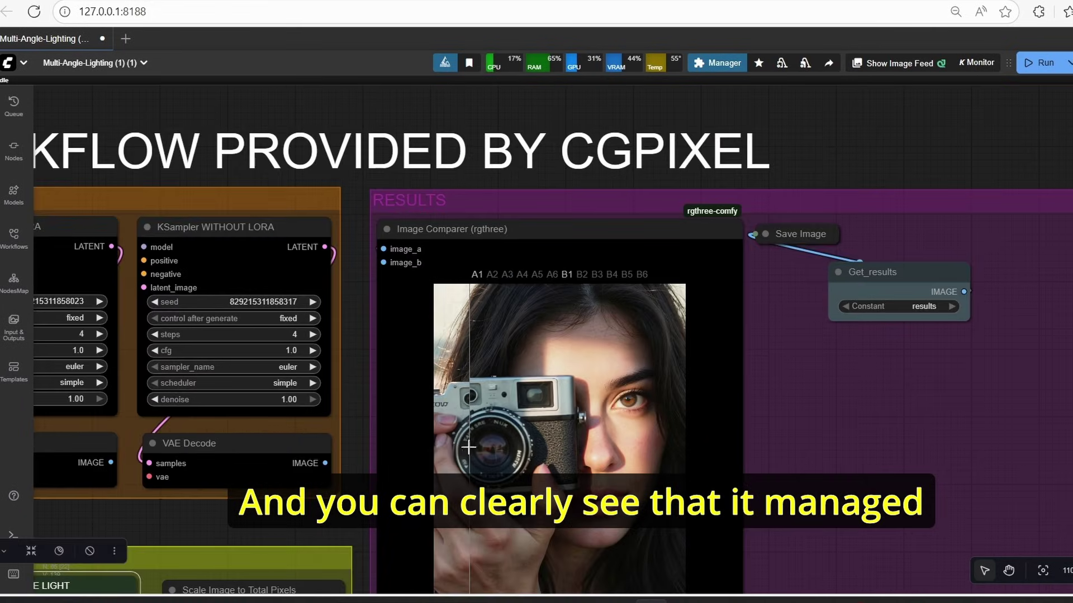
left_click_drag(372, 452, 368, 279)
scroll(455, 322, "up", 3)
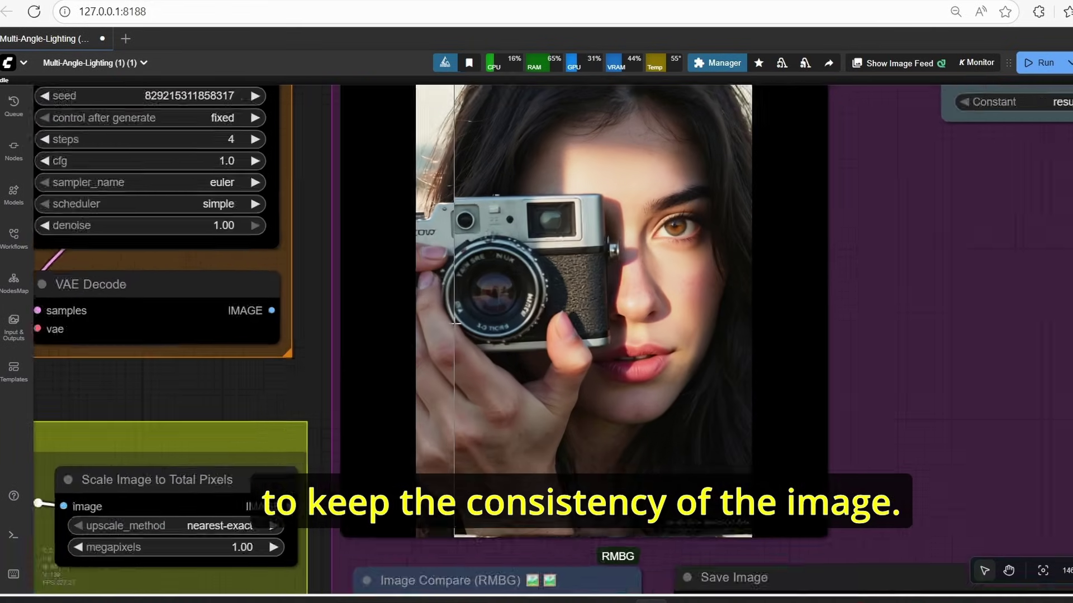
scroll(455, 322, "up", 1)
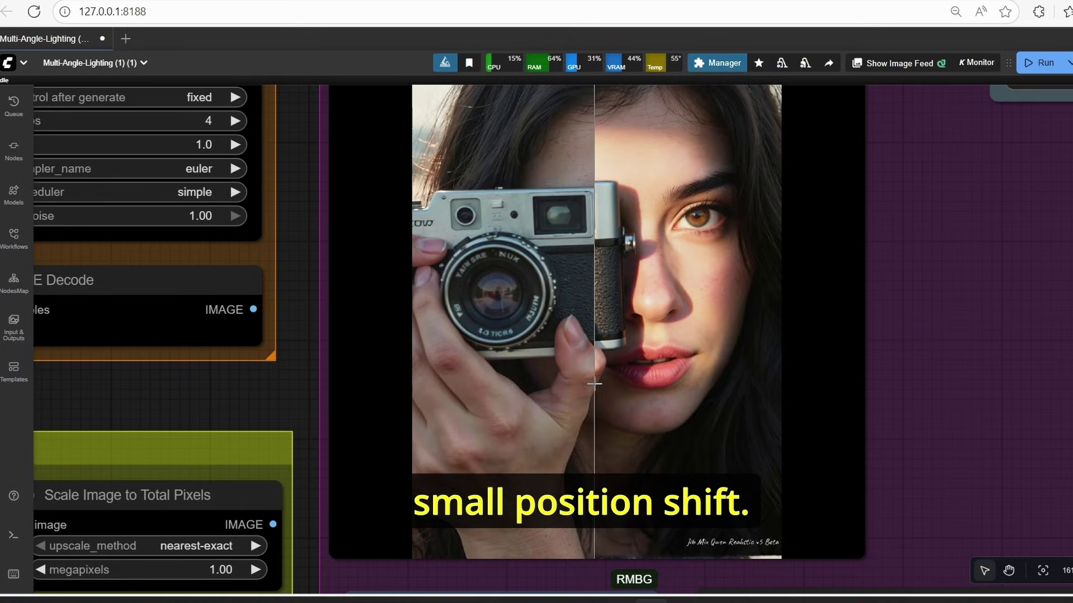
scroll(559, 385, "up", 4)
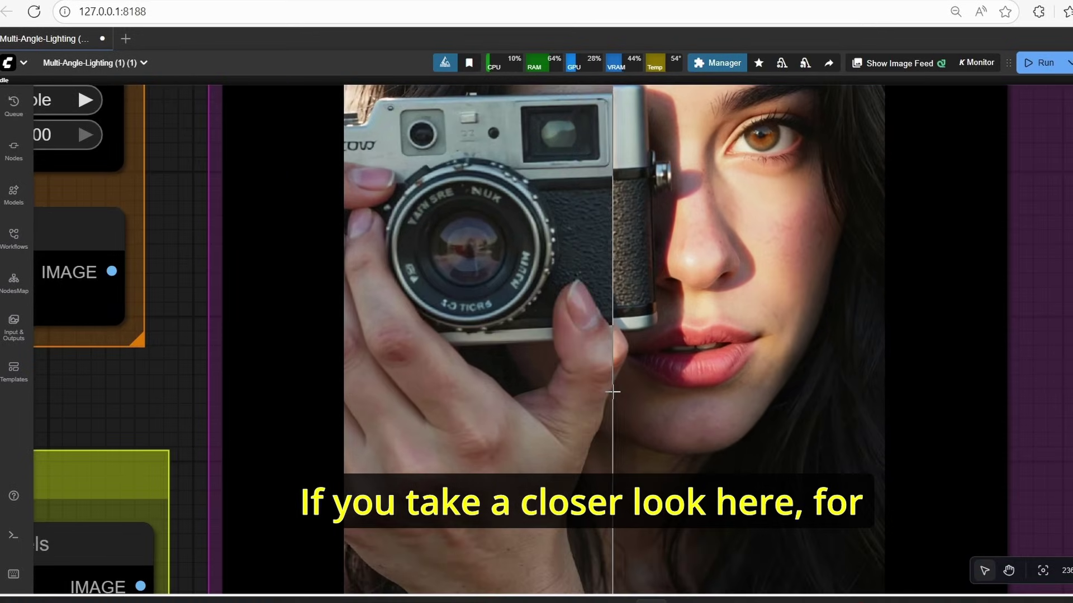
scroll(615, 387, "up", 3)
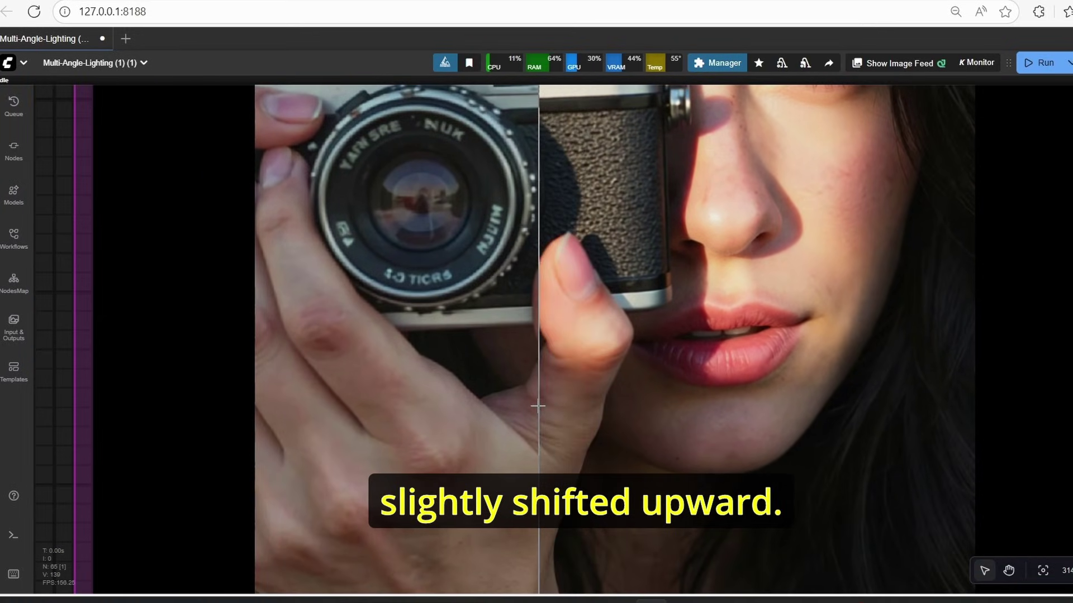
scroll(509, 410, "down", 10)
scroll(701, 395, "up", 6)
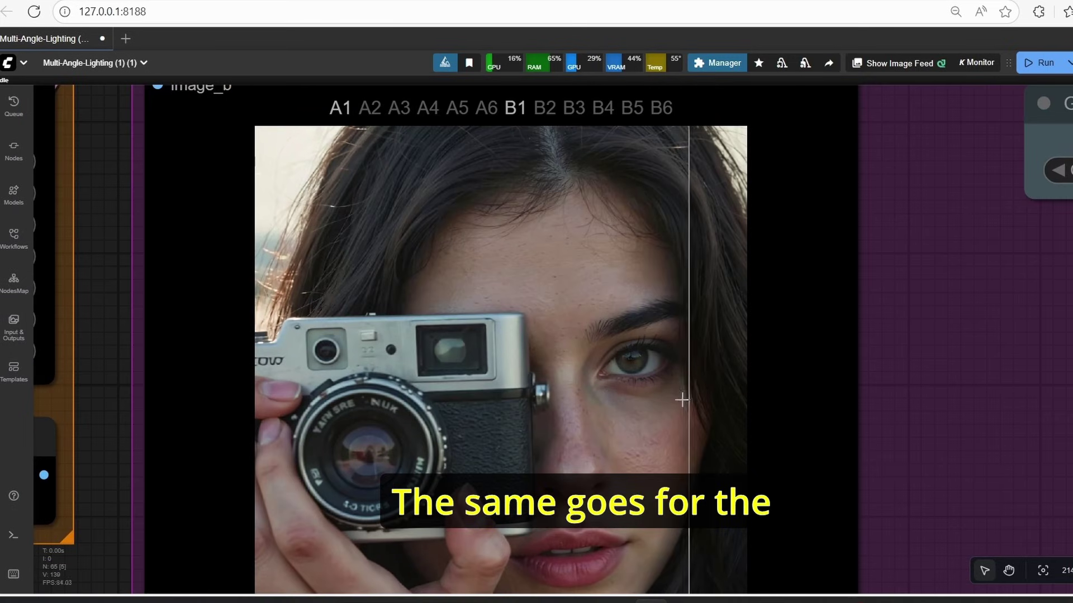
scroll(553, 406, "down", 7)
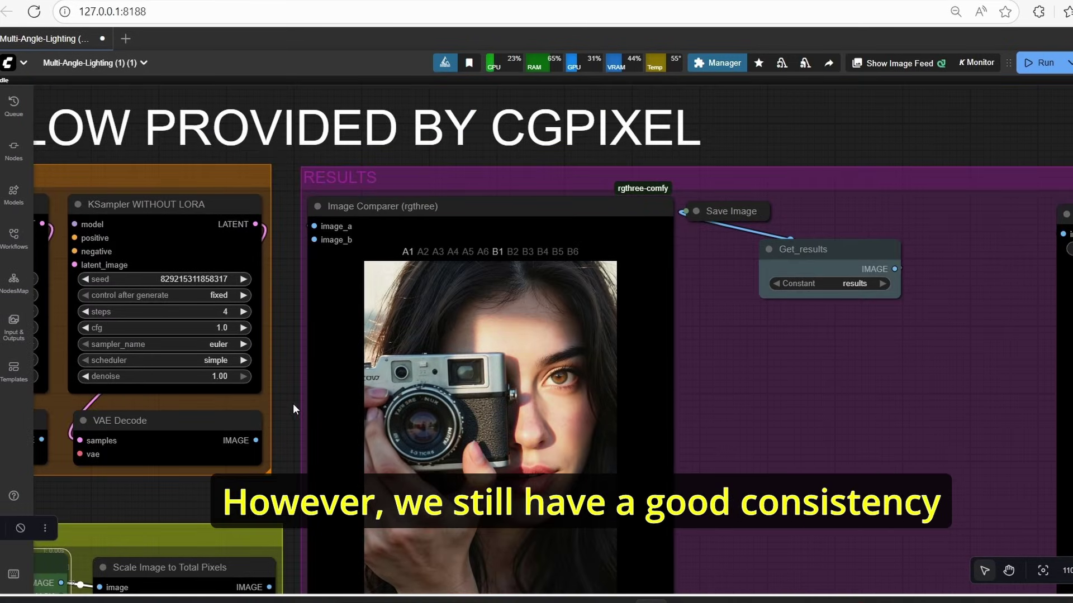
left_click_drag(294, 404, 295, 288)
scroll(316, 389, "up", 2)
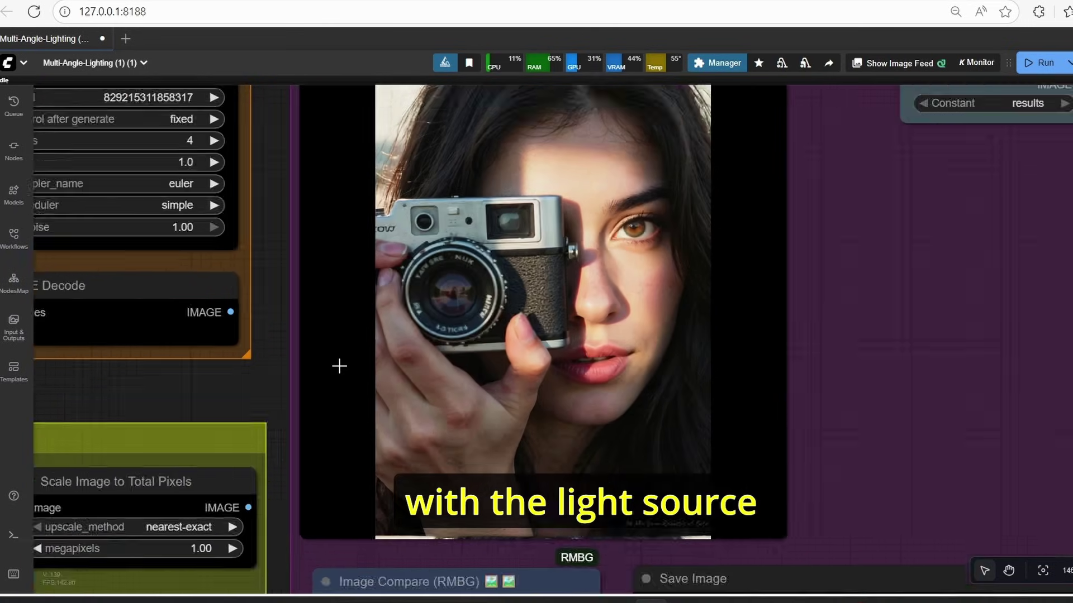
Examine the WITH LORA and WITHOUT LORA portrait pairs in the Save Image grid for each light direction.
scroll(289, 385, "down", 6)
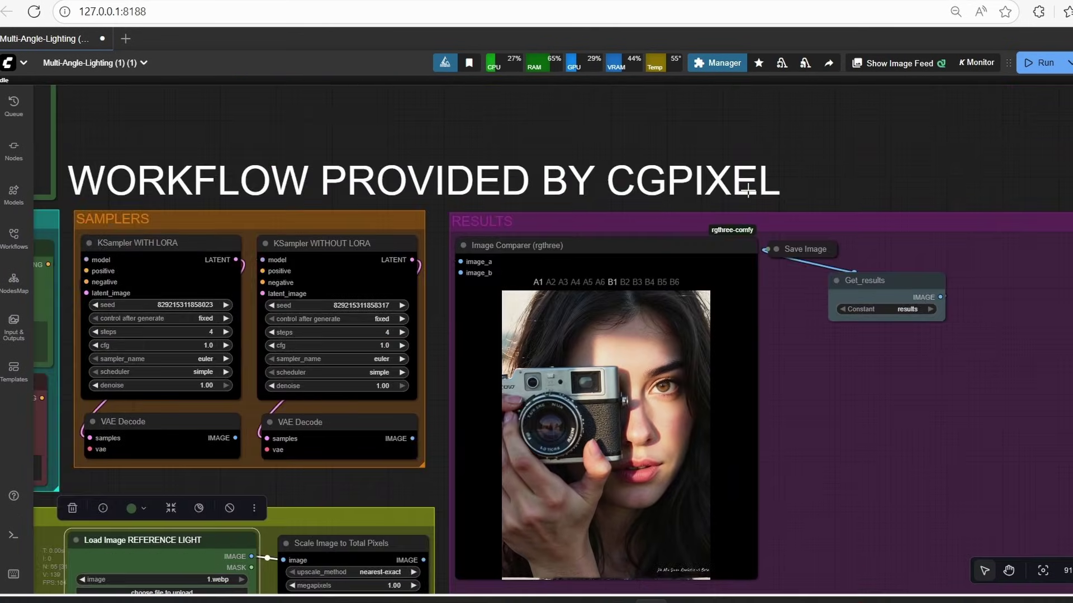
scroll(481, 151, "up", 2)
left_click_drag(481, 151, 386, 112)
scroll(386, 112, "down", 2)
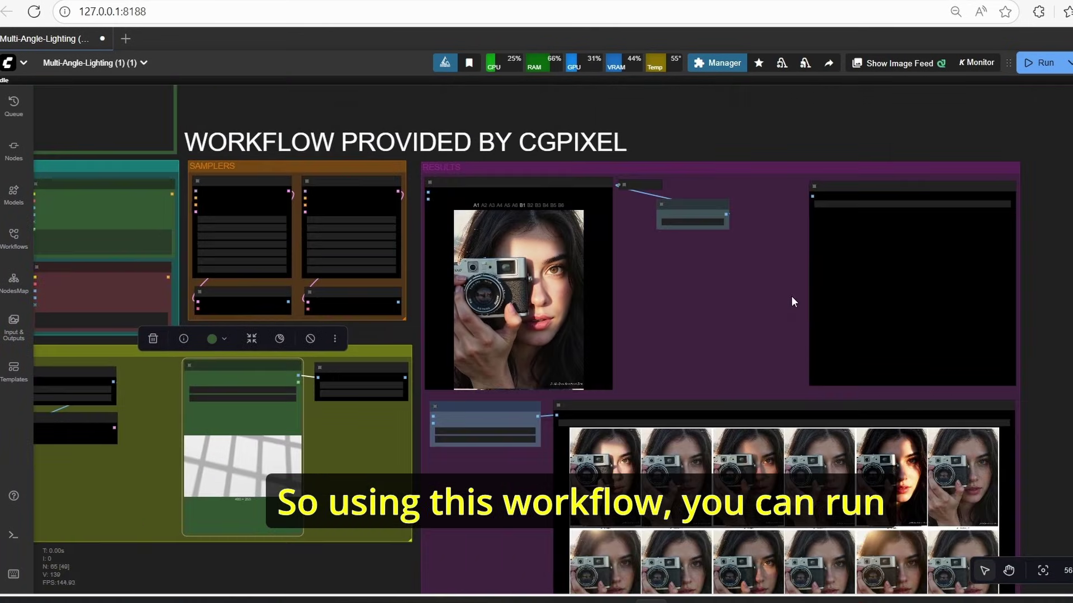
left_click_drag(791, 296, 777, 126)
scroll(618, 500, "up", 5)
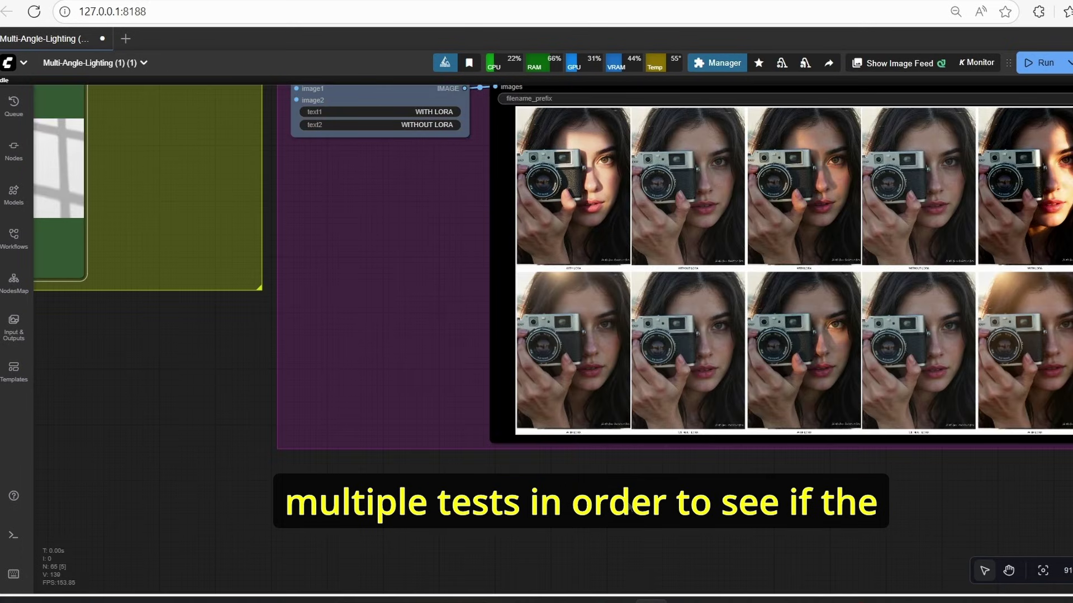
scroll(737, 528, "down", 3)
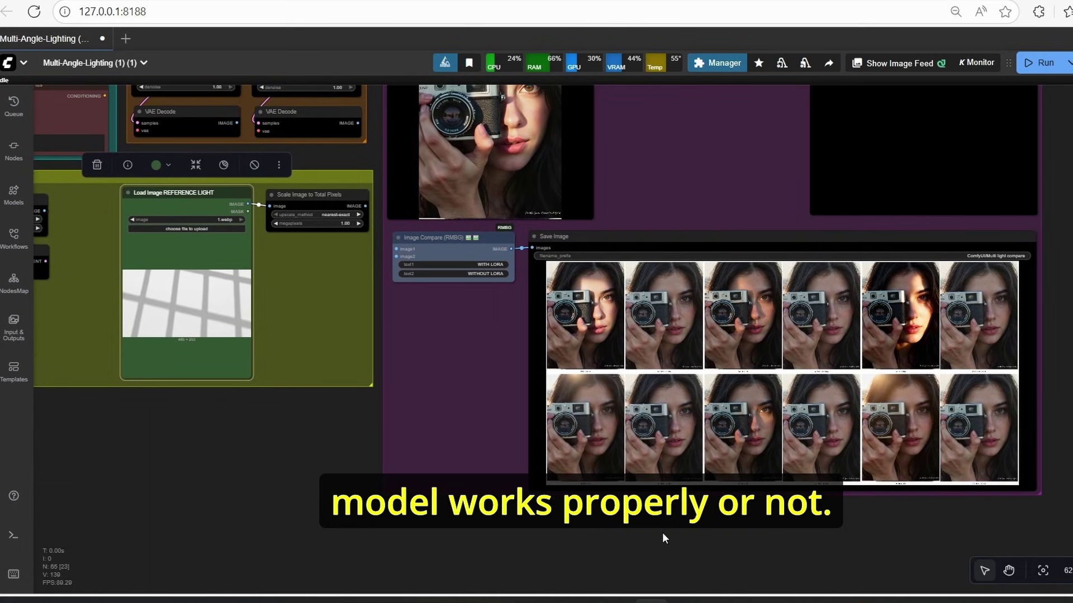
scroll(738, 528, "down", 1)
scroll(586, 391, "up", 5)
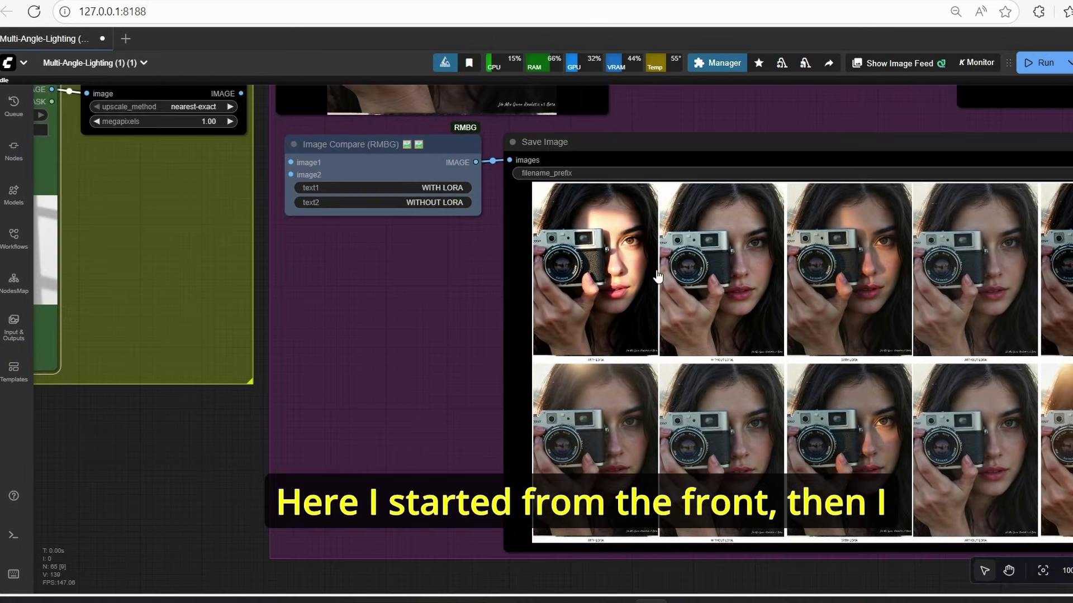
scroll(611, 296, "down", 6)
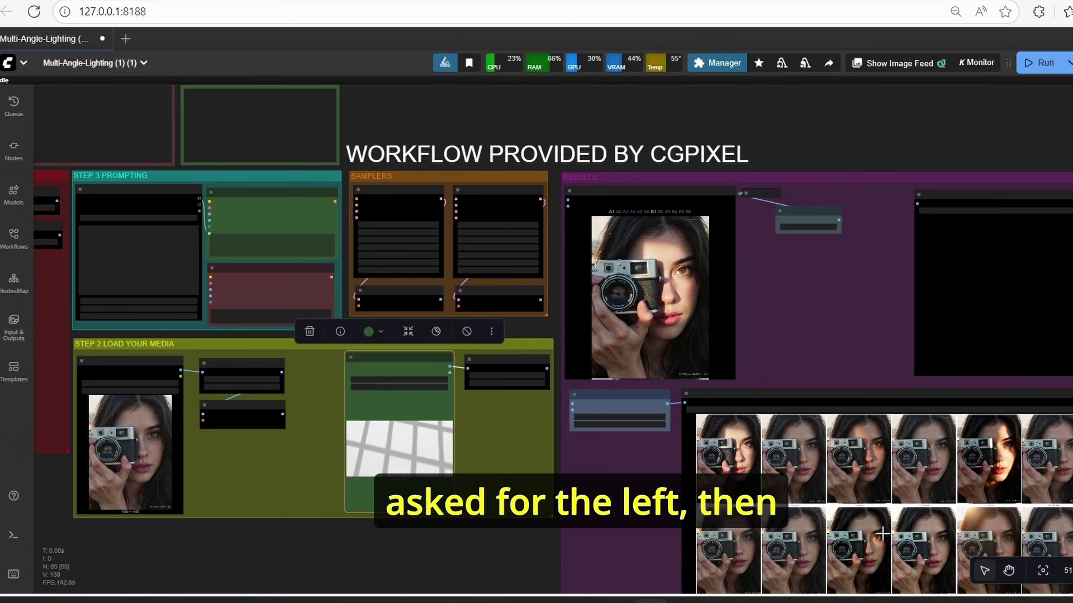
scroll(833, 417, "up", 4)
scroll(833, 418, "up", 2)
scroll(867, 232, "down", 4)
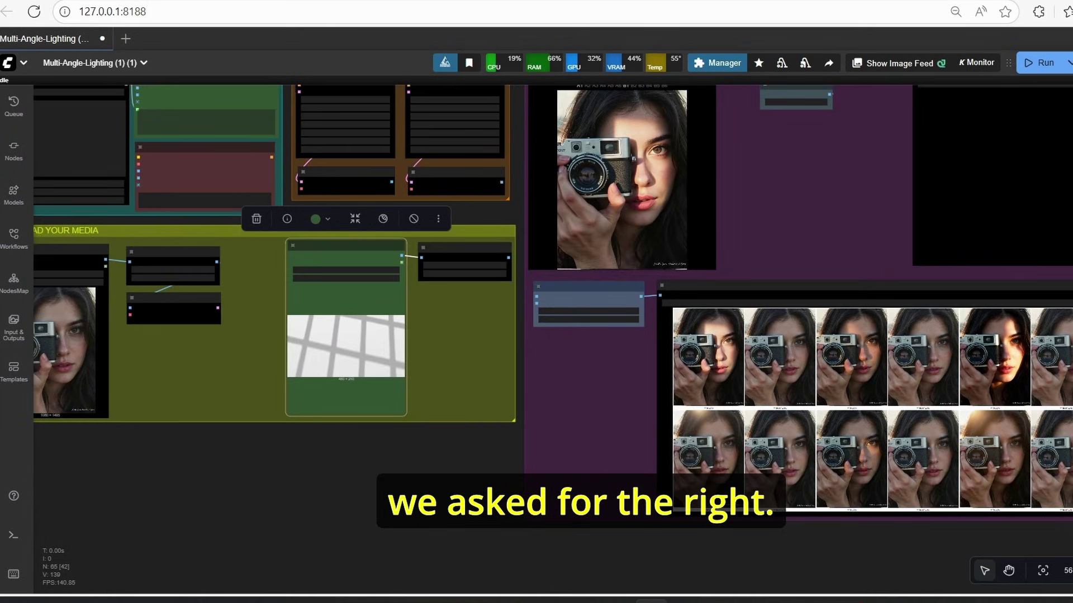
scroll(939, 304, "up", 8)
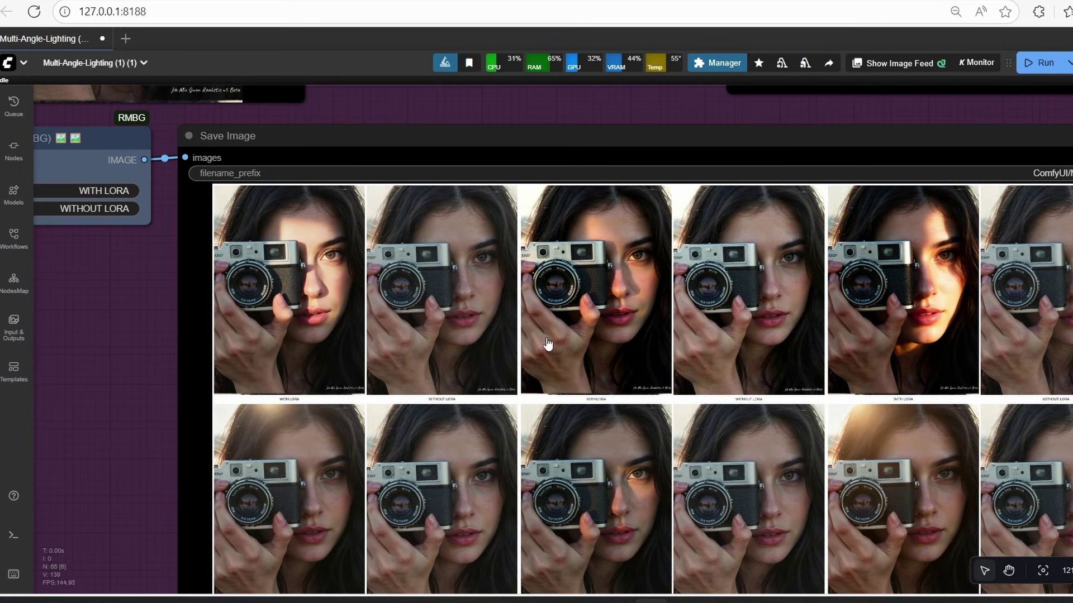
scroll(648, 309, "down", 2)
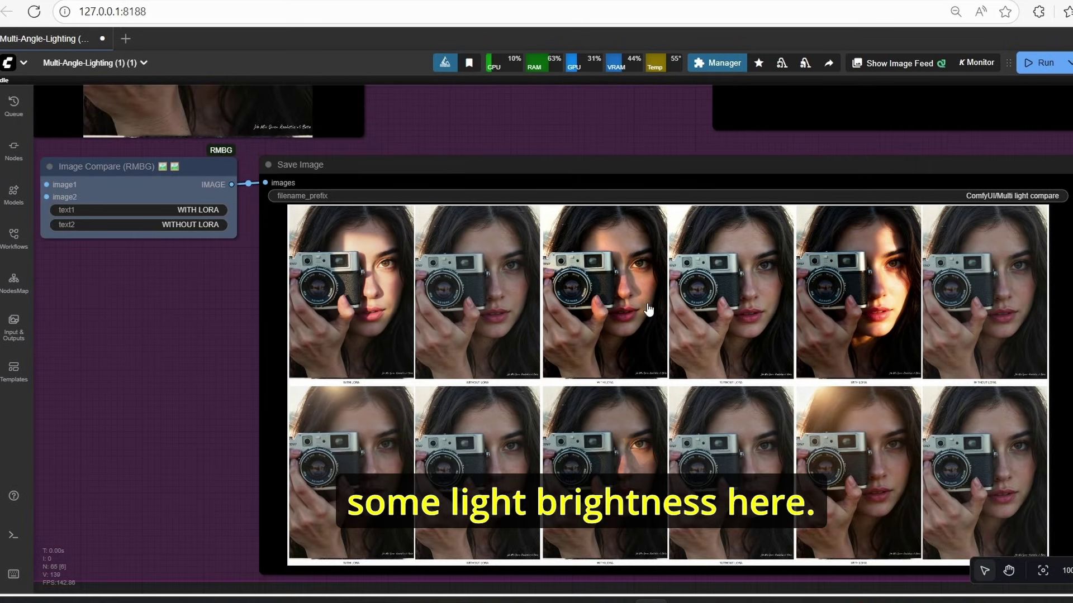
Examine the lower-row portraits in the Save Image grid for light coming from above, below and behind the subject's head.
scroll(648, 309, "up", 5)
scroll(619, 306, "down", 7)
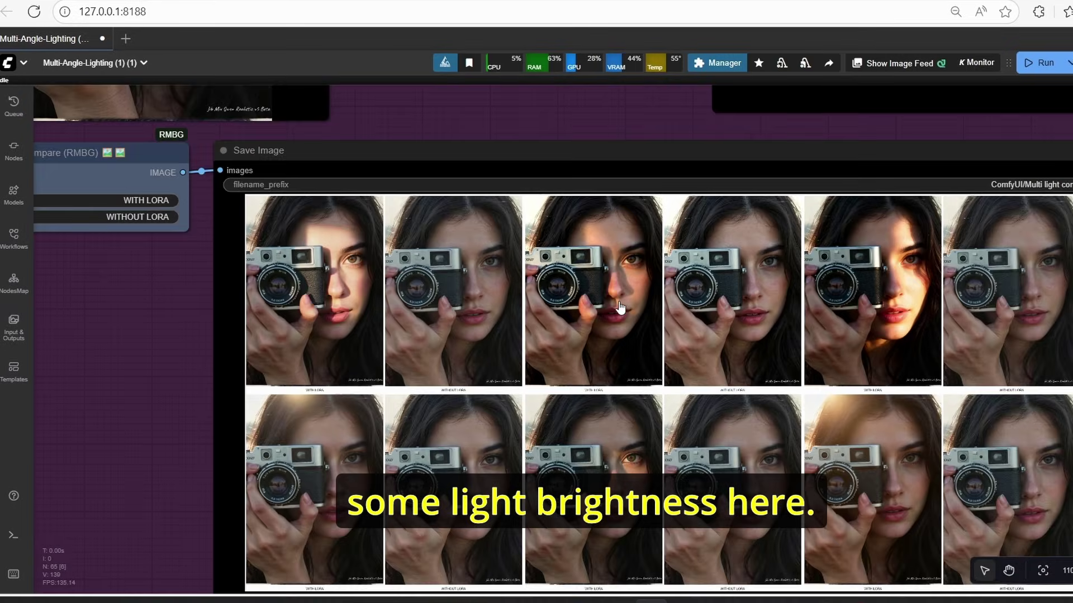
scroll(487, 508, "up", 2)
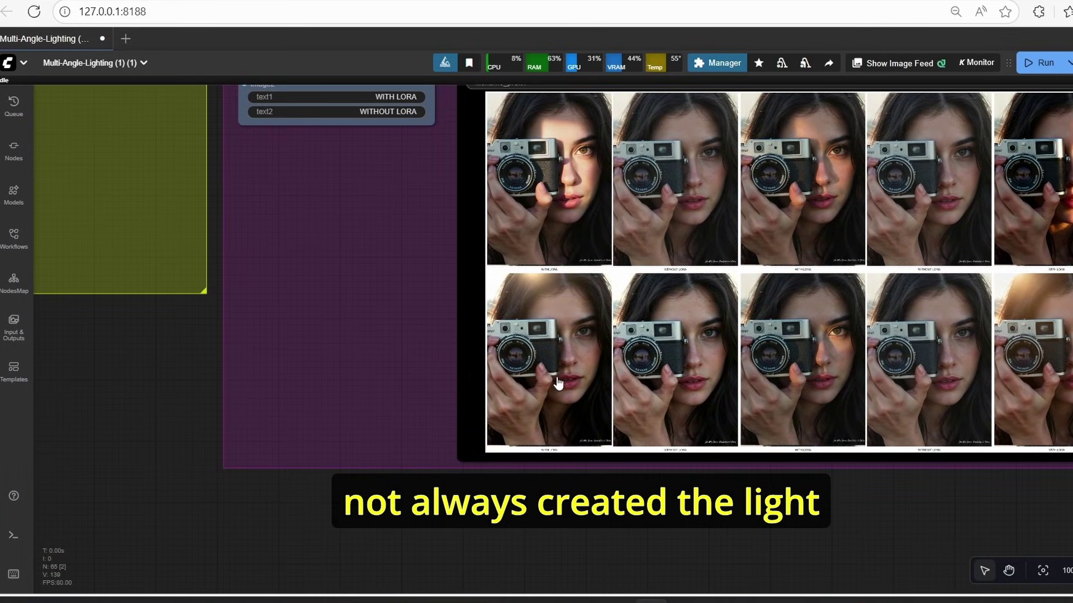
scroll(558, 383, "up", 2)
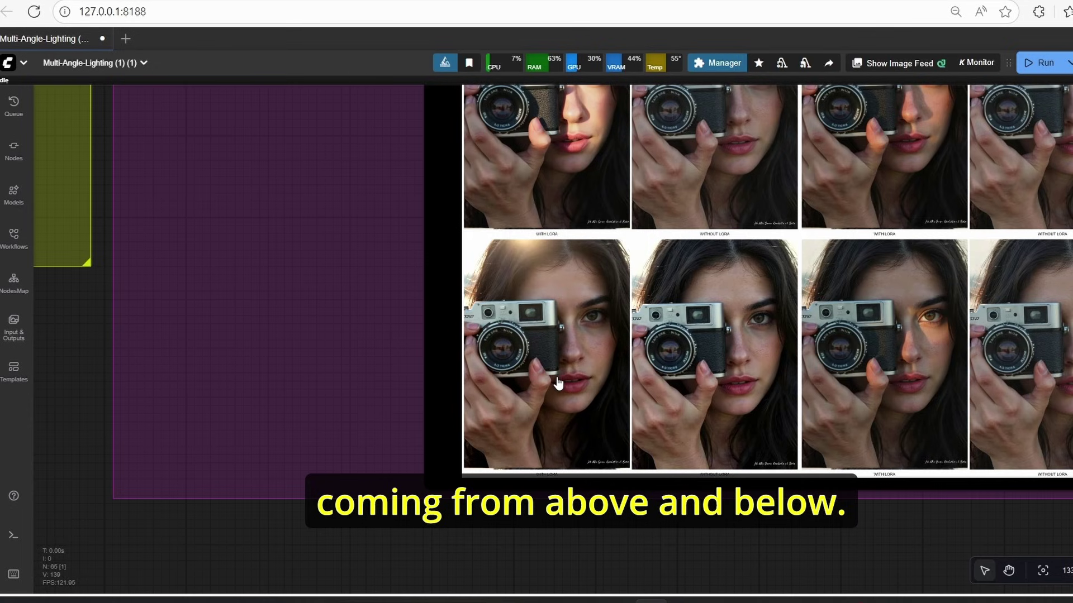
scroll(557, 383, "down", 4)
scroll(795, 414, "up", 4)
scroll(989, 437, "down", 7)
scroll(870, 379, "up", 4)
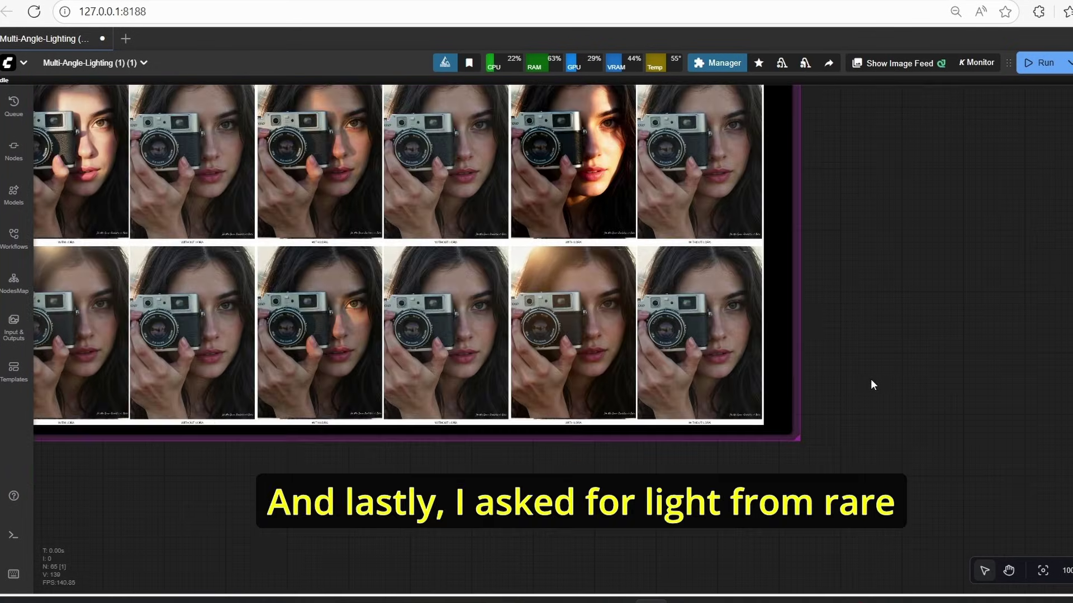
scroll(880, 385, "up", 4)
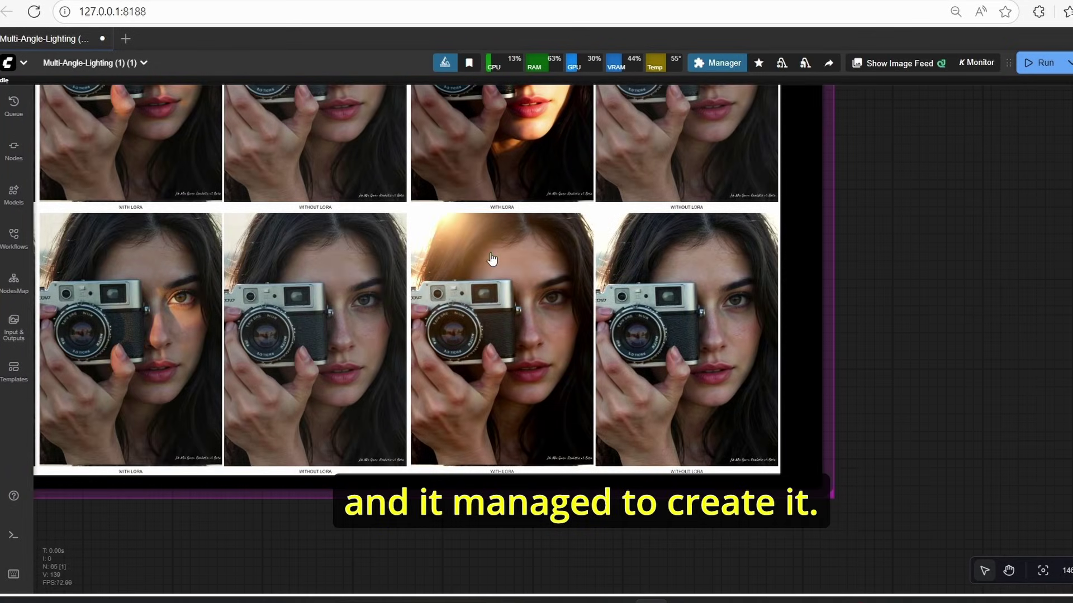
scroll(490, 249, "up", 3)
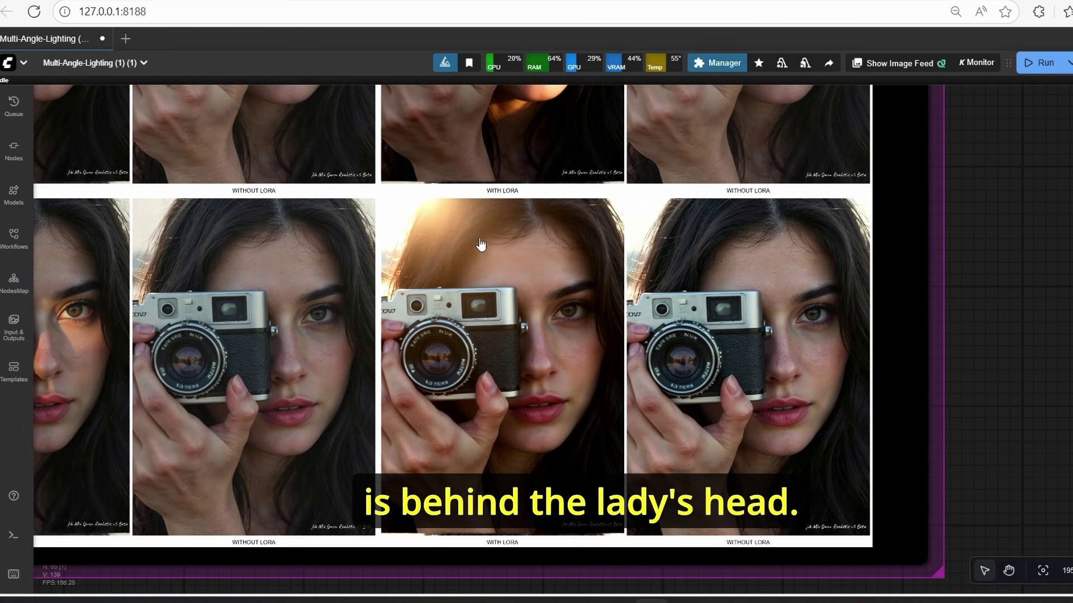
Review the whole portrait grid to judge which requested light directions are respected, especially above and below.
scroll(507, 260, "down", 10)
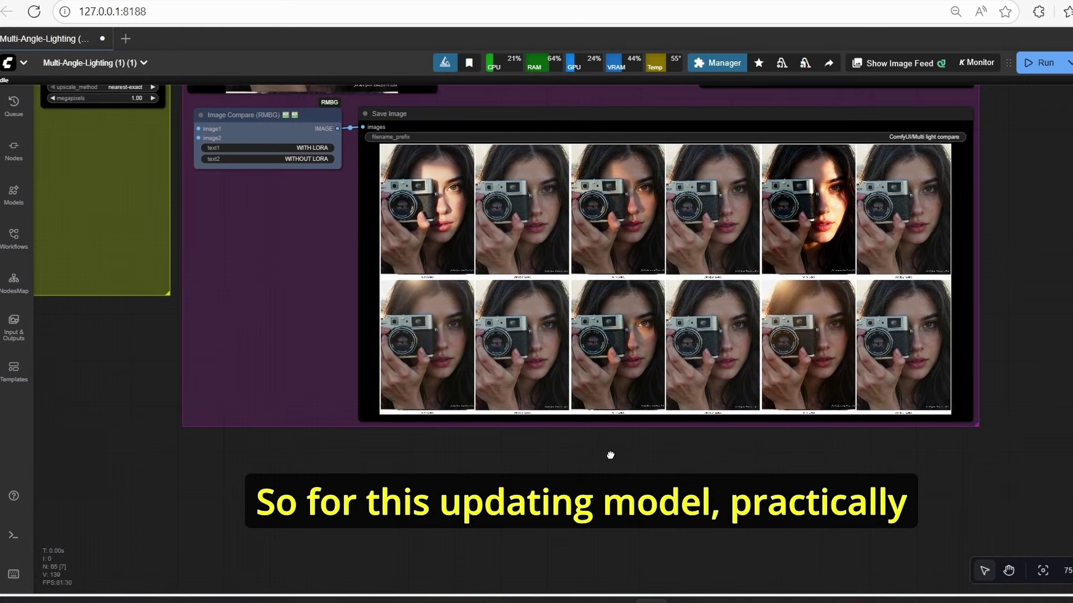
scroll(611, 454, "up", 3)
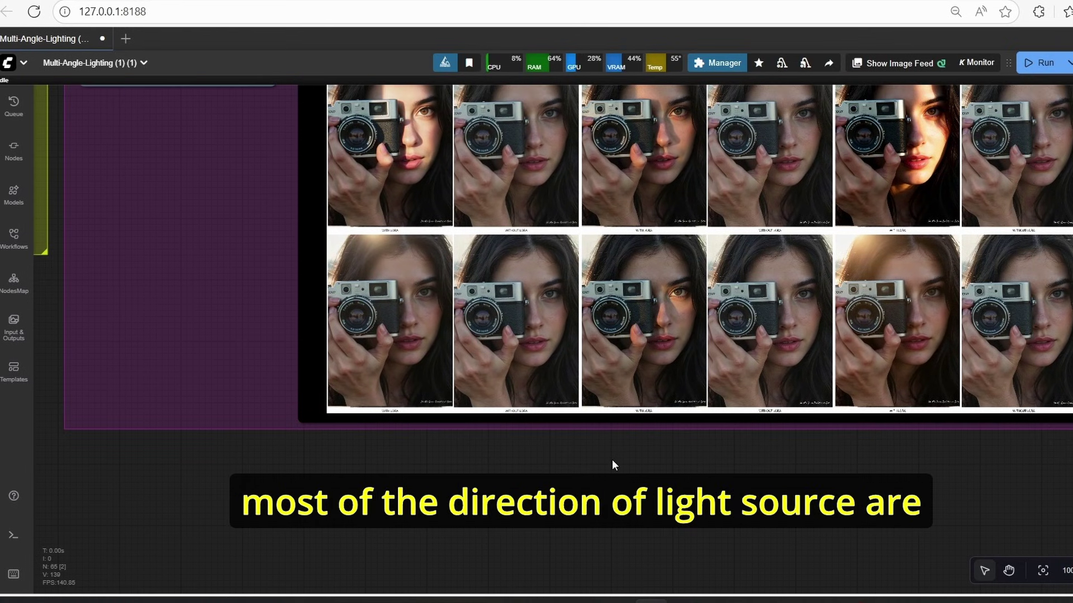
scroll(611, 459, "down", 1)
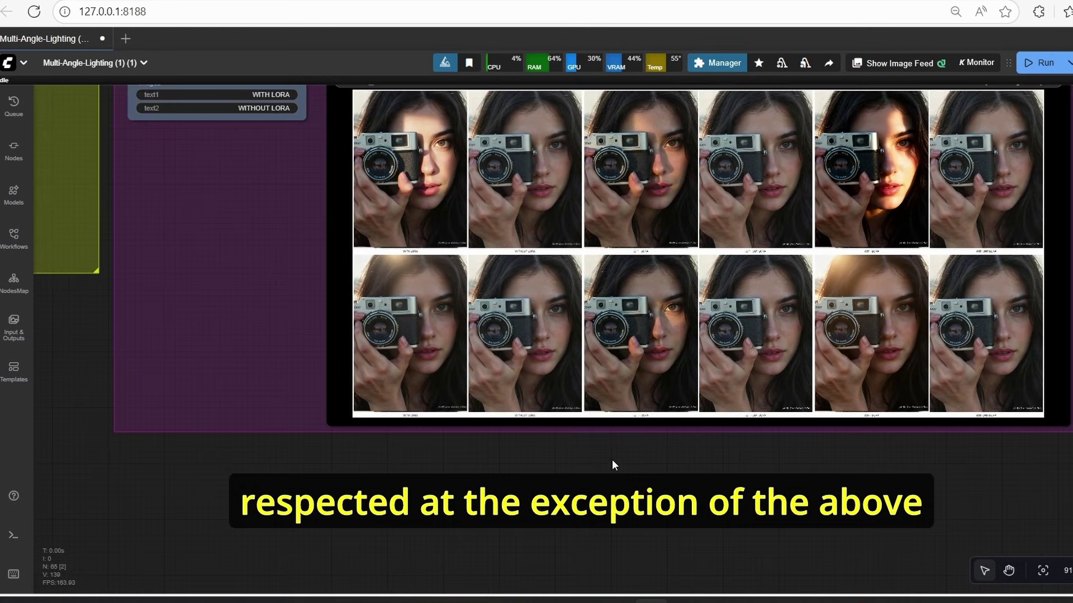
left_click_drag(612, 459, 645, 502)
scroll(517, 434, "up", 4)
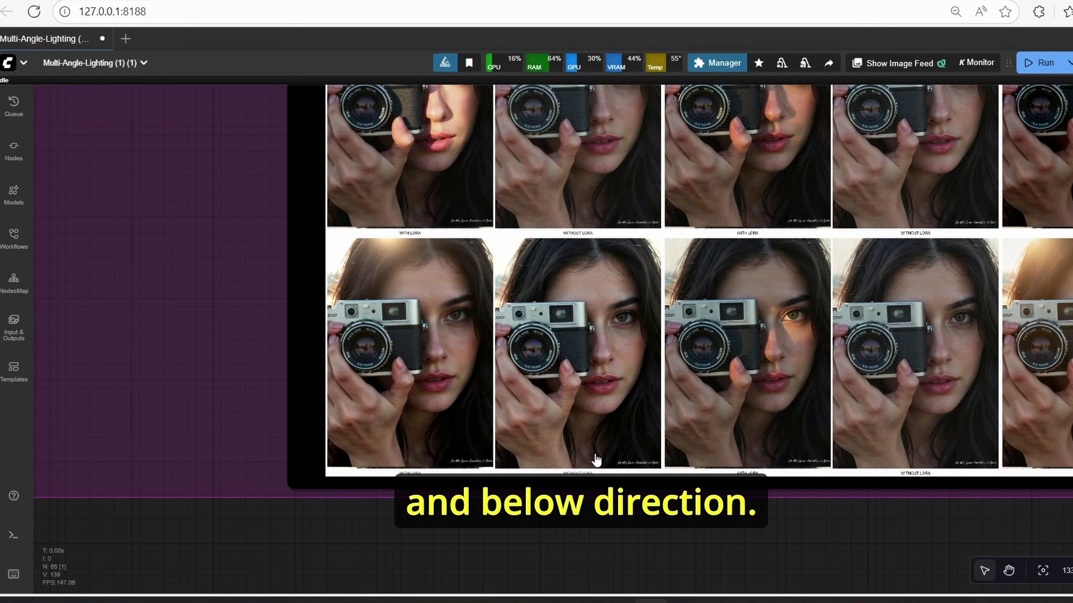
scroll(594, 455, "down", 5)
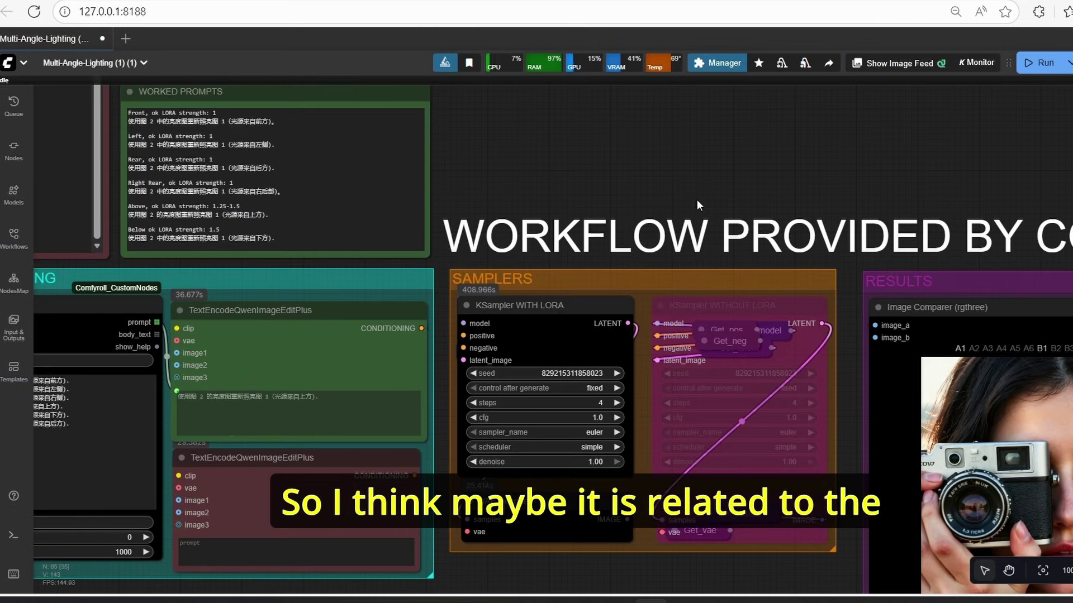
Set the steps of the KSampler WITH LORA node to 8.
scroll(593, 408, "up", 1)
left_click(599, 402)
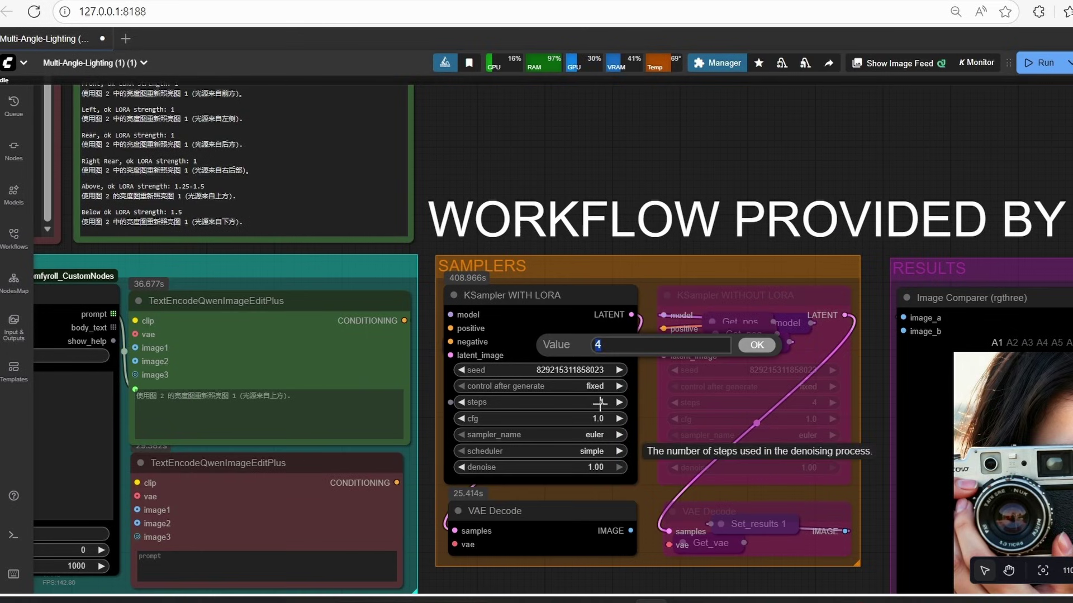
type("8")
key("Return")
scroll(547, 434, "down", 3)
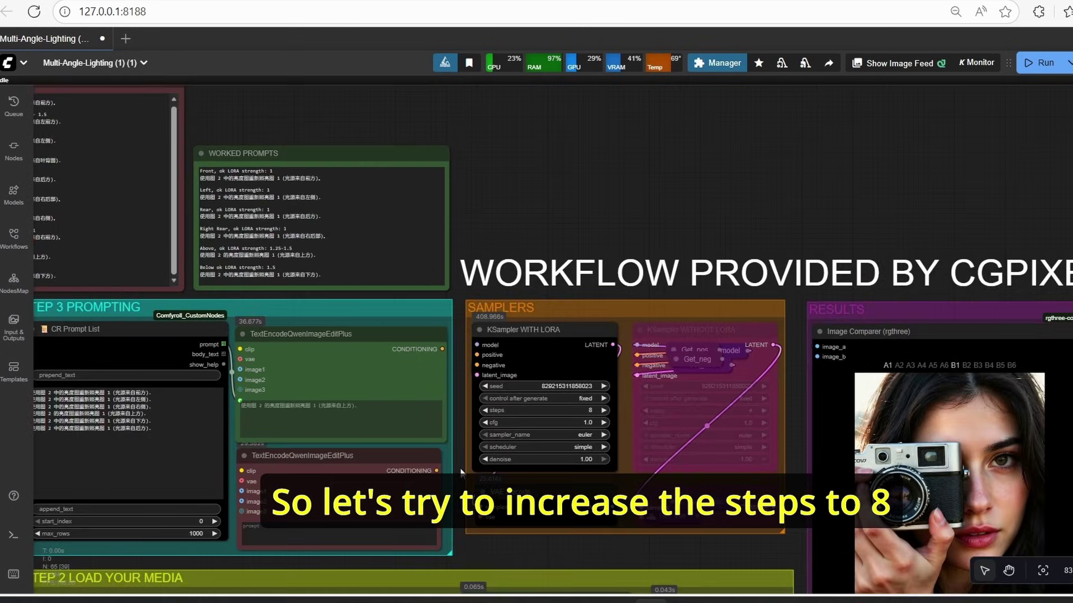
Load the image of a statue wrapped in a pastel multicoloured scarf into the Load Image REFERENCE node.
left_click_drag(456, 475, 920, 198)
scroll(537, 421, "up", 3)
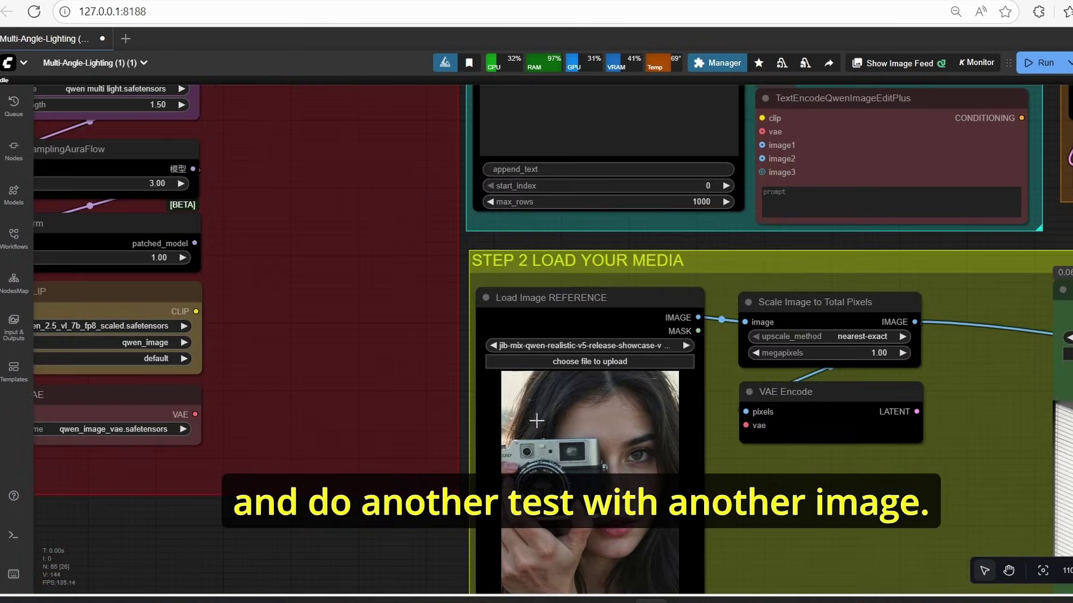
left_click(615, 363)
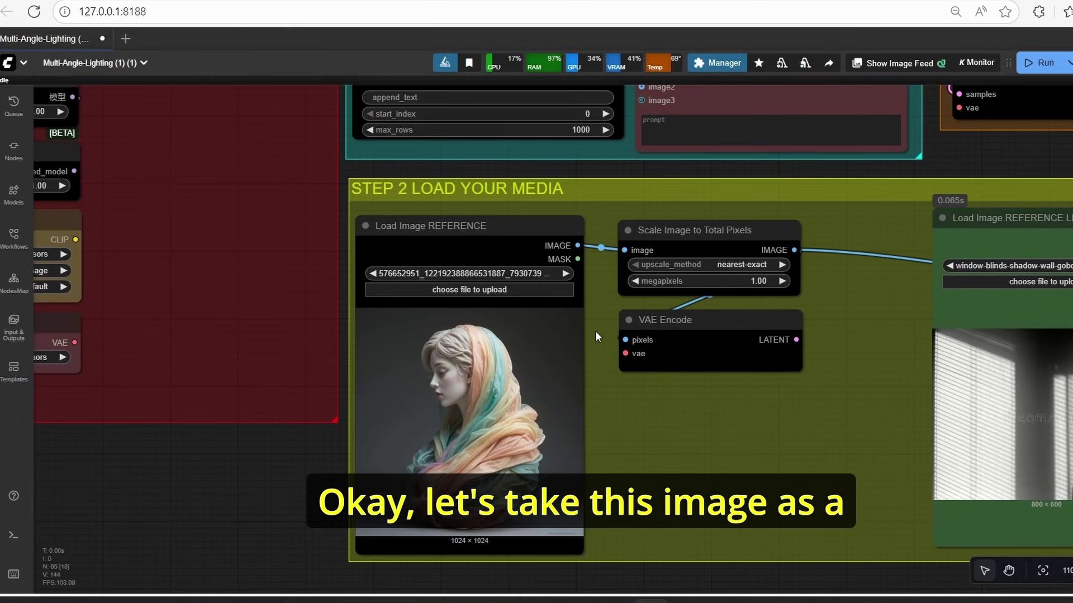
left_click_drag(980, 162, 965, 154)
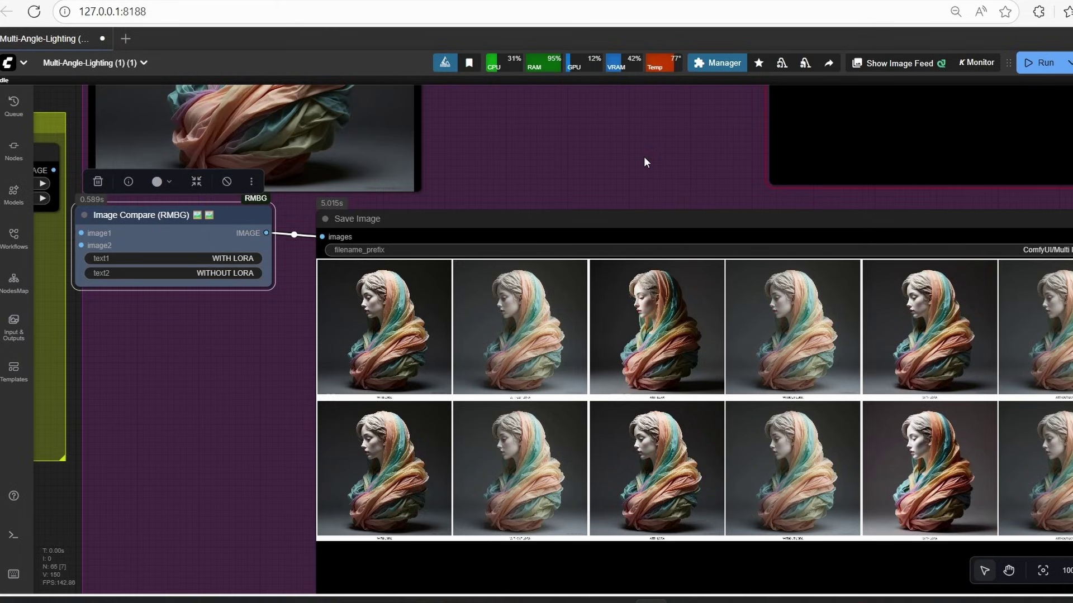
Review the second trial's Save Image grid alongside the statue reference and the window-blinds light reference.
scroll(644, 156, "down", 3)
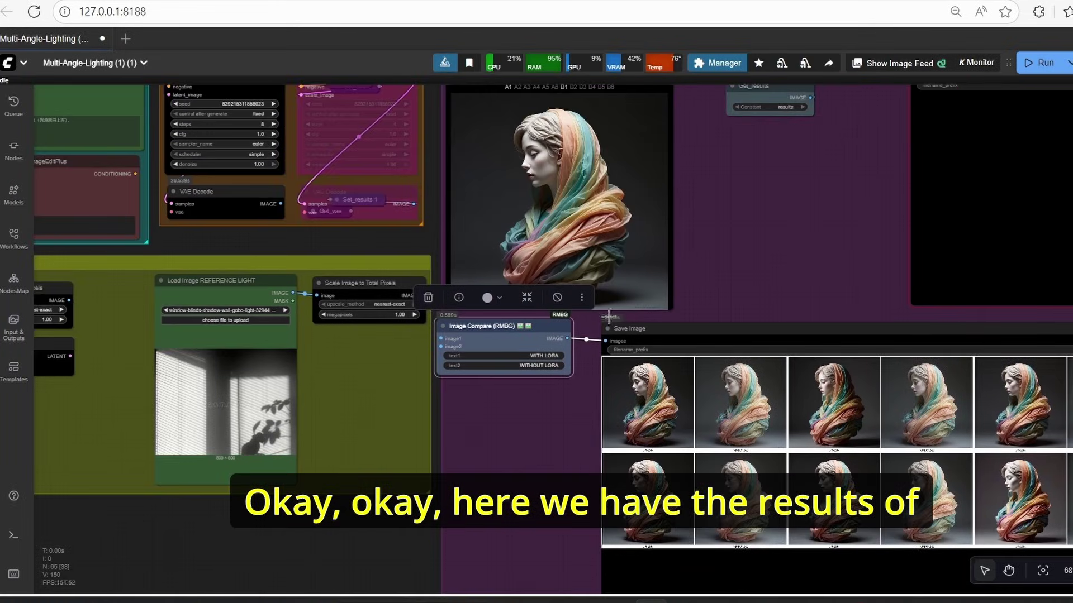
left_click_drag(229, 529, 494, 516)
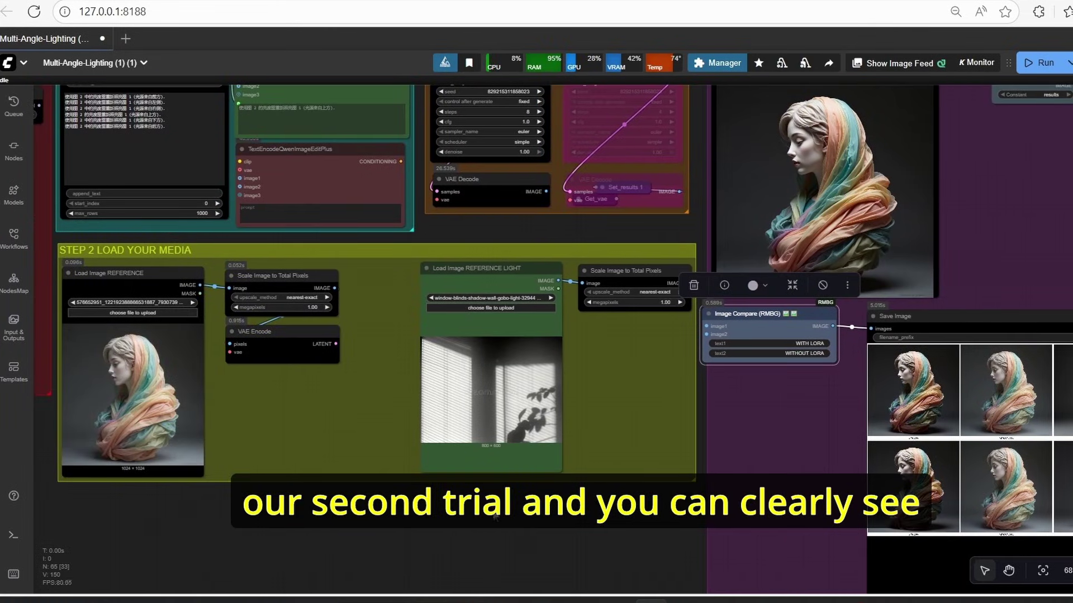
left_click_drag(700, 399, 276, 398)
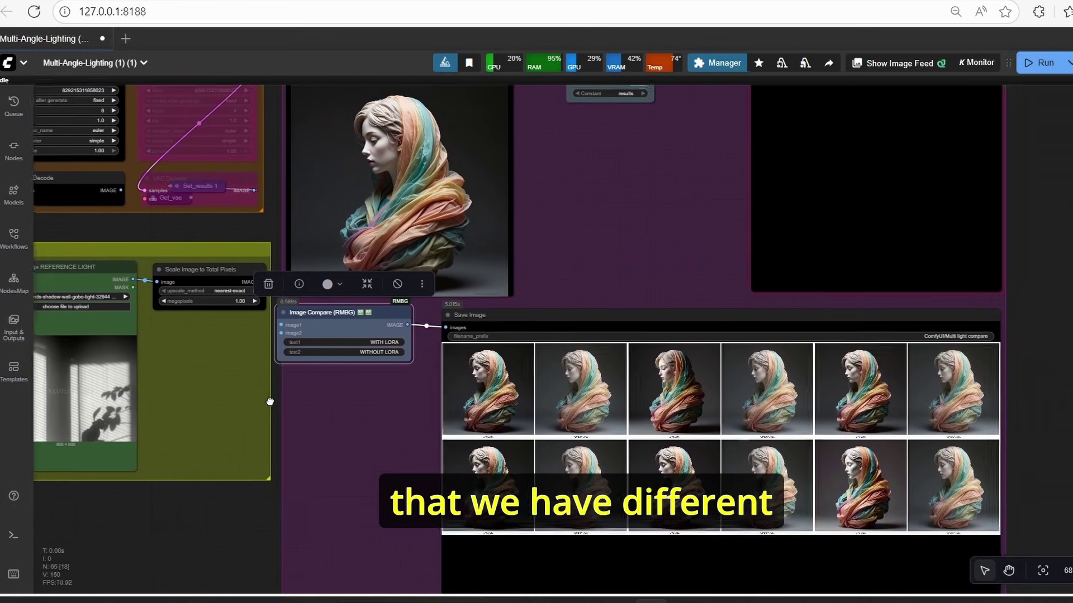
scroll(1038, 367, "up", 4)
scroll(1038, 413, "down", 3)
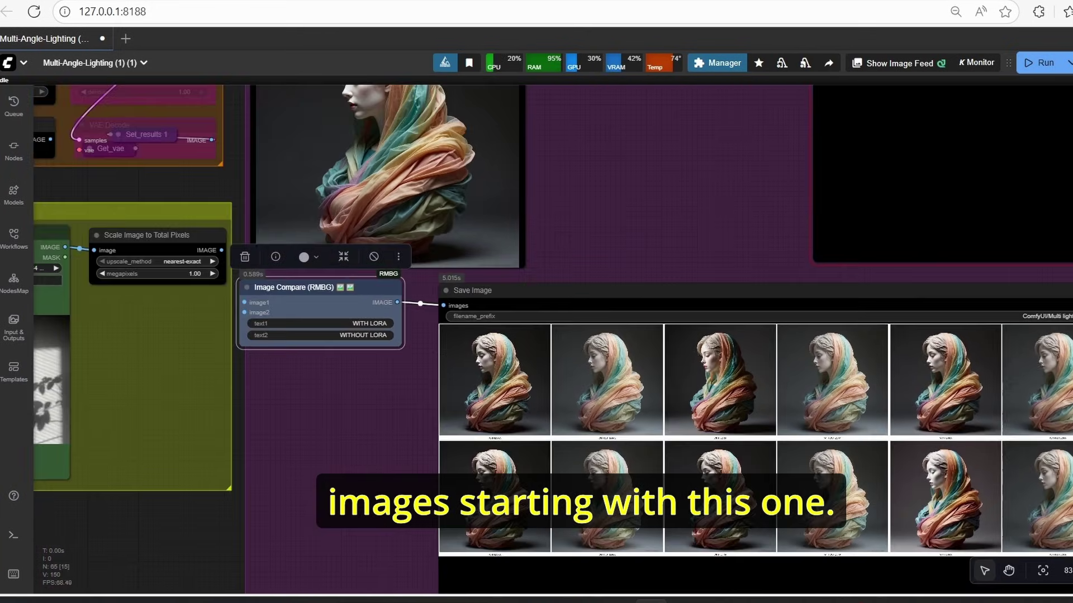
Compare the first WITH LORA and WITHOUT LORA statue pair up close in the Save Image grid.
scroll(497, 400, "up", 6)
scroll(282, 472, "up", 5)
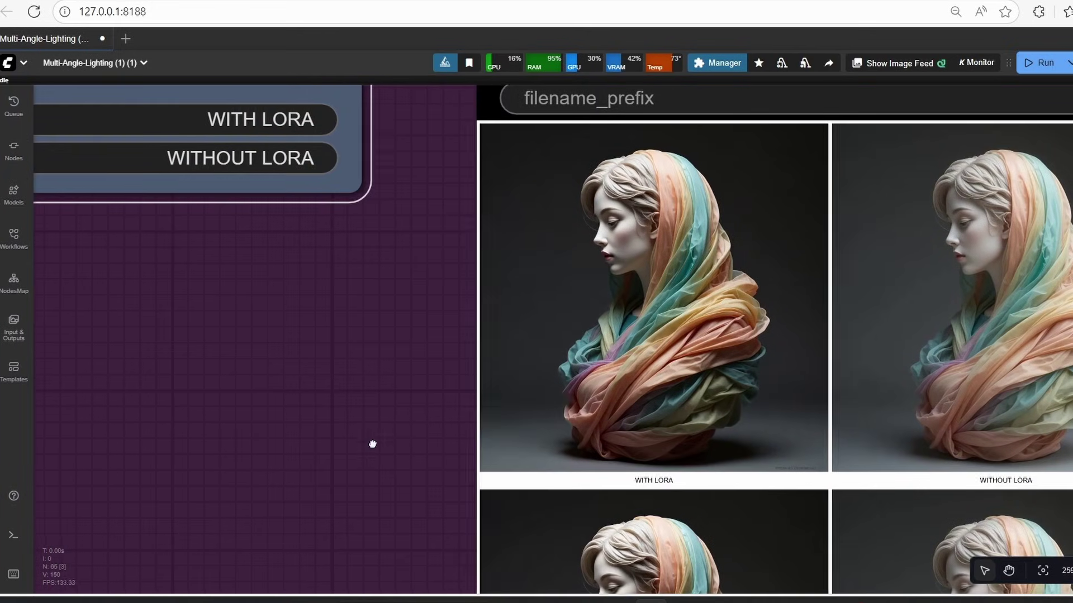
left_click_drag(371, 443, 215, 435)
scroll(218, 431, "down", 1)
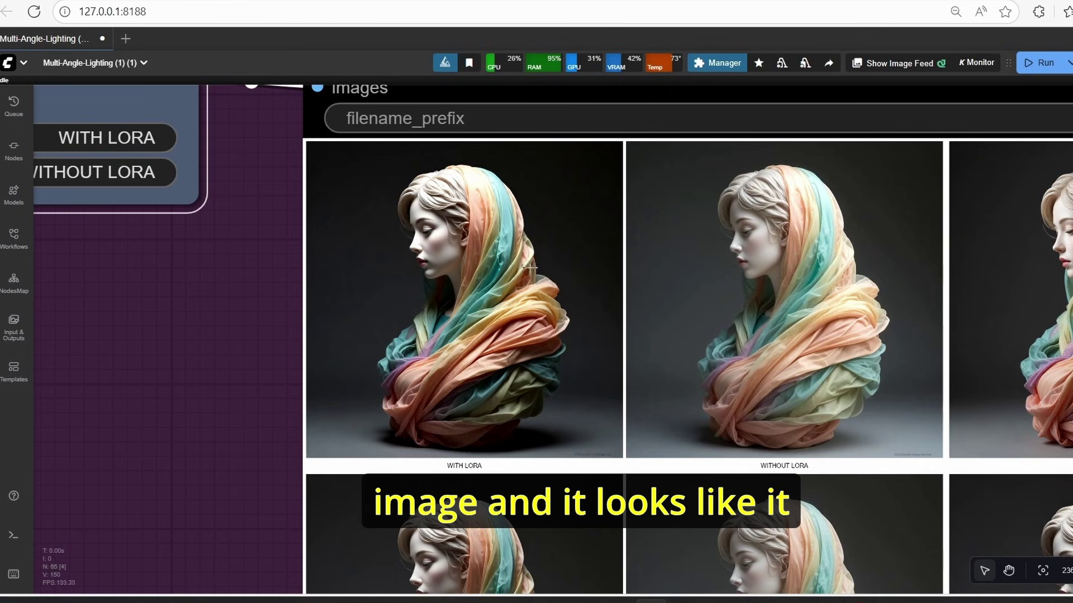
scroll(519, 279, "down", 4)
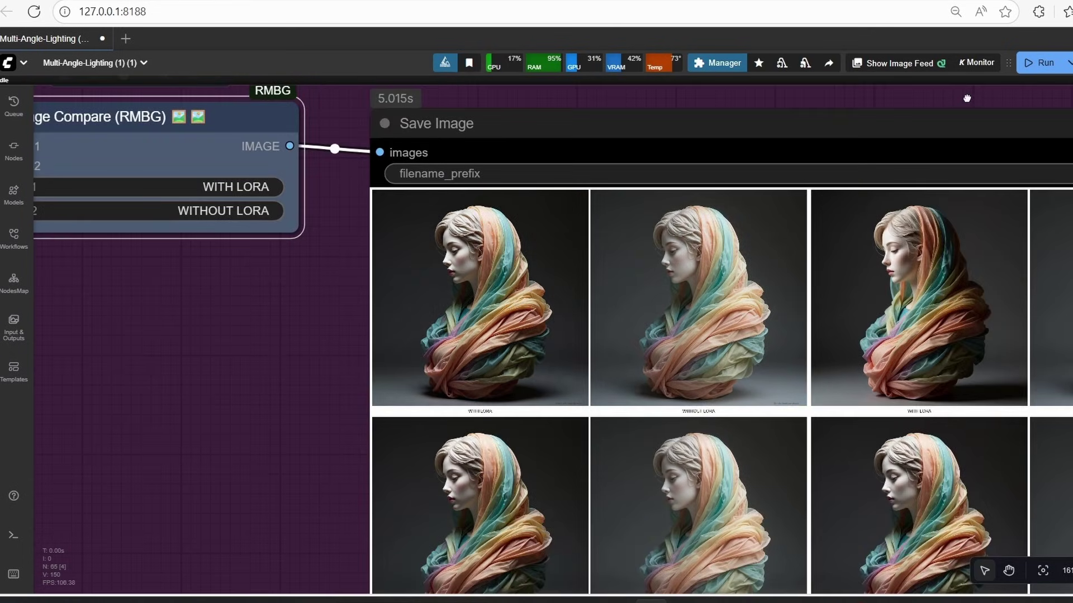
Inspect the light and shadows on the second WITH LORA statue in the upper row against its neighbours.
scroll(695, 108, "right", 5)
scroll(661, 249, "up", 4)
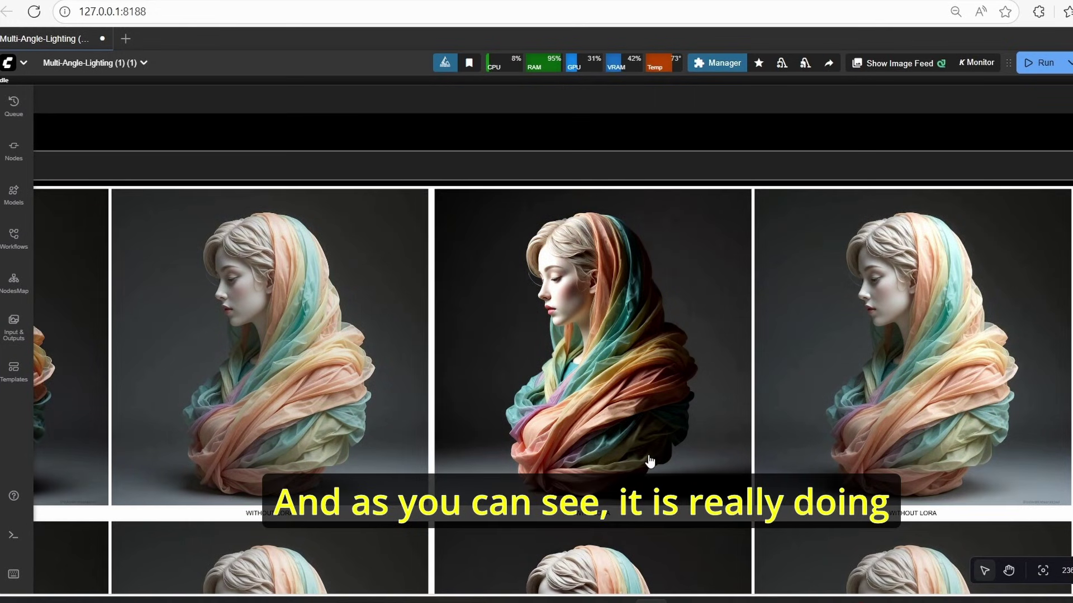
scroll(649, 460, "up", 2)
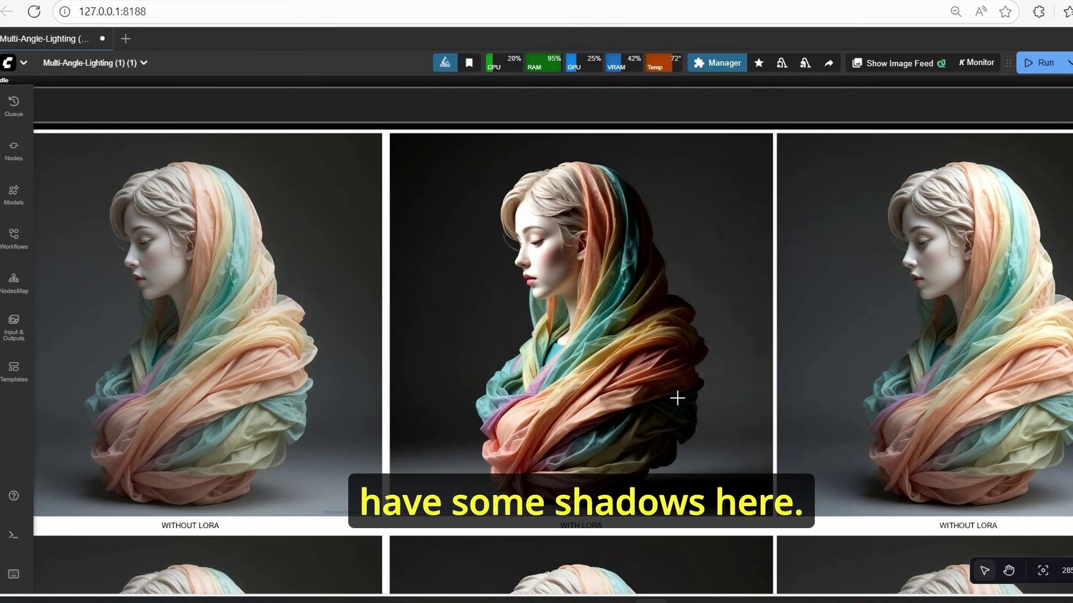
Examine the right-direction statue pair at the end of the upper row, checking the light source and shadow direction.
scroll(666, 388, "down", 8)
left_click_drag(908, 187, 535, 154)
scroll(626, 313, "up", 4)
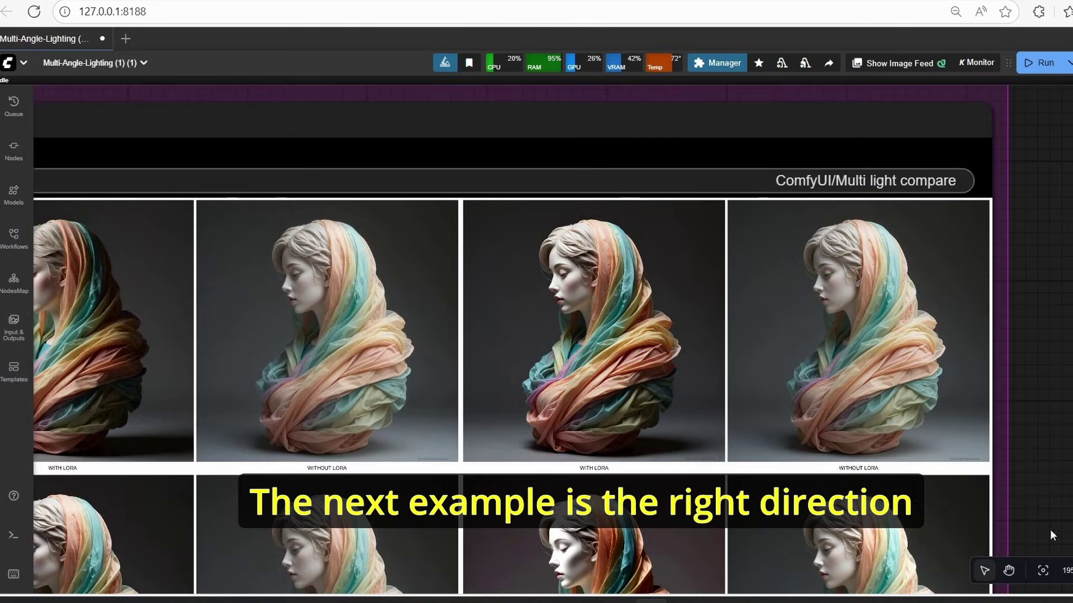
scroll(1051, 535, "up", 3)
scroll(431, 315, "up", 2)
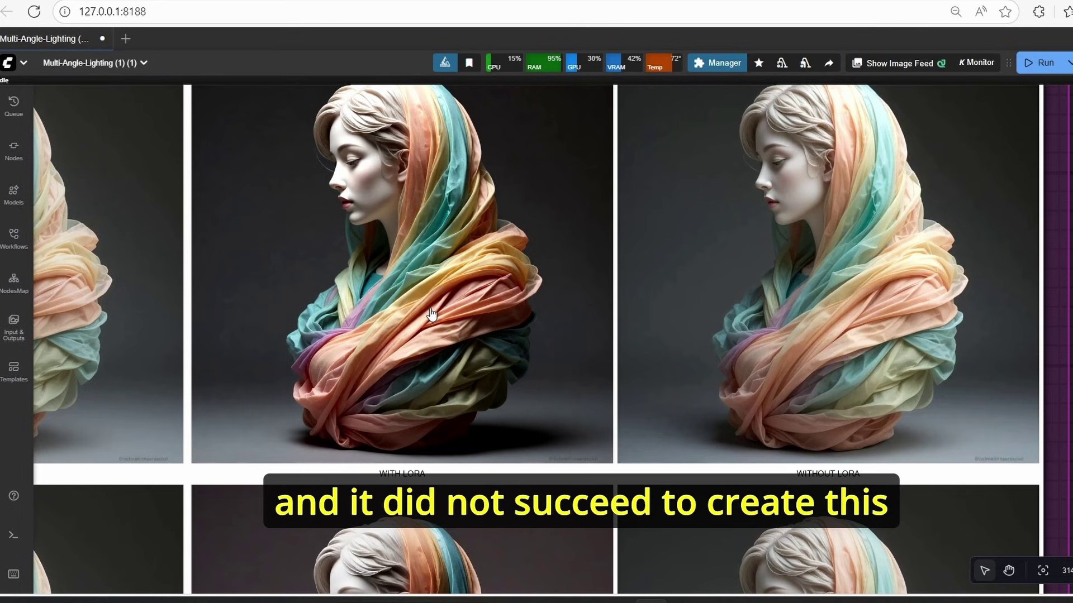
scroll(432, 315, "down", 6)
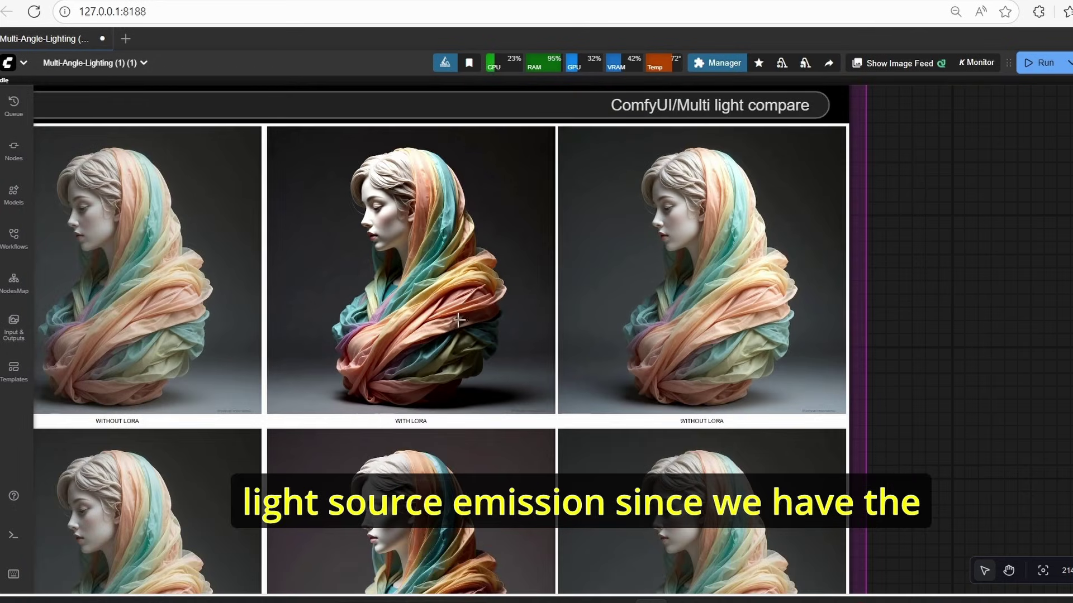
scroll(489, 339, "down", 3)
scroll(490, 339, "up", 6)
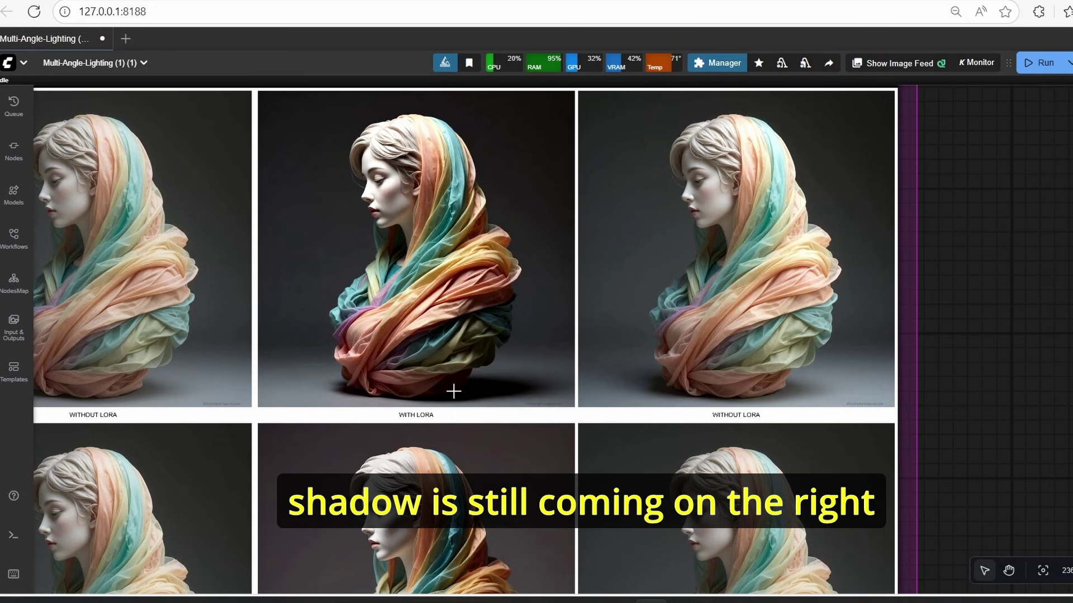
scroll(512, 379, "down", 2)
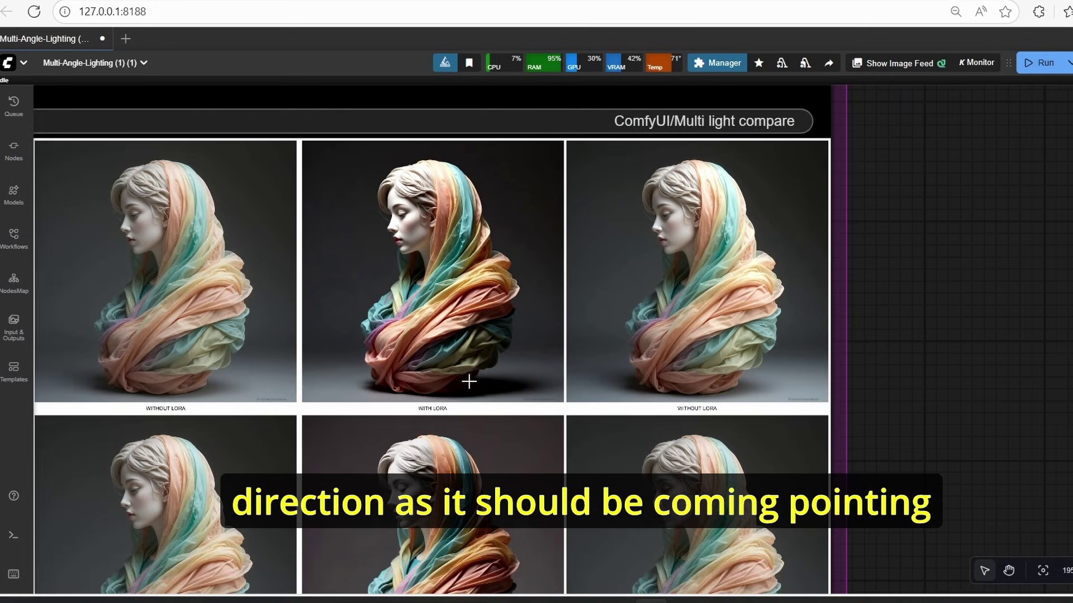
scroll(469, 385, "down", 1)
scroll(474, 387, "up", 2)
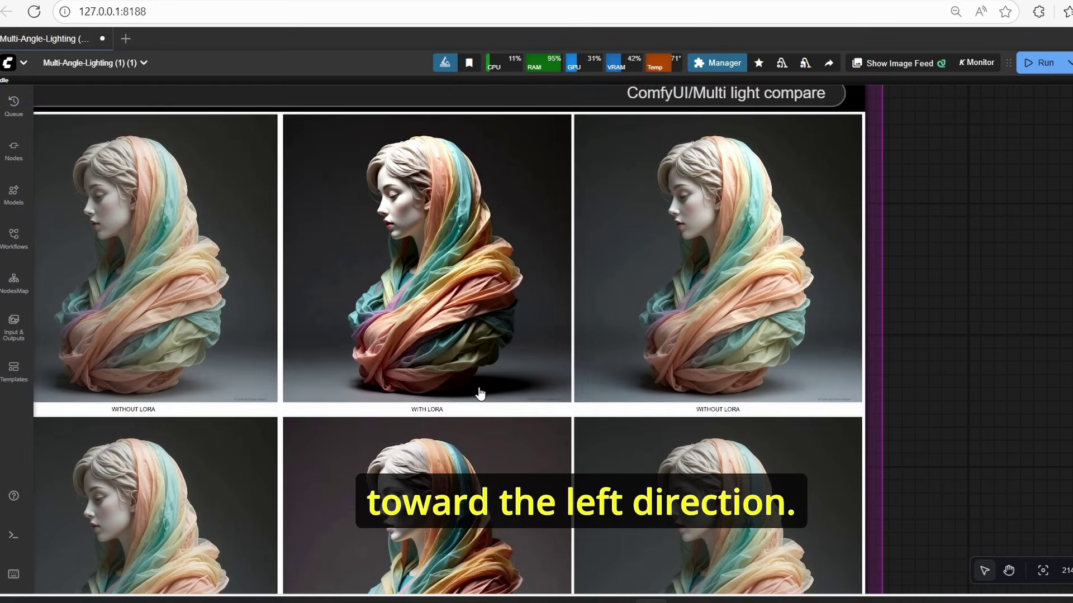
Examine the first WITH LORA and WITHOUT LORA statue pair in the lower row, checking the highlights from the light above.
scroll(387, 292, "down", 6)
left_click_drag(393, 333, 253, 387)
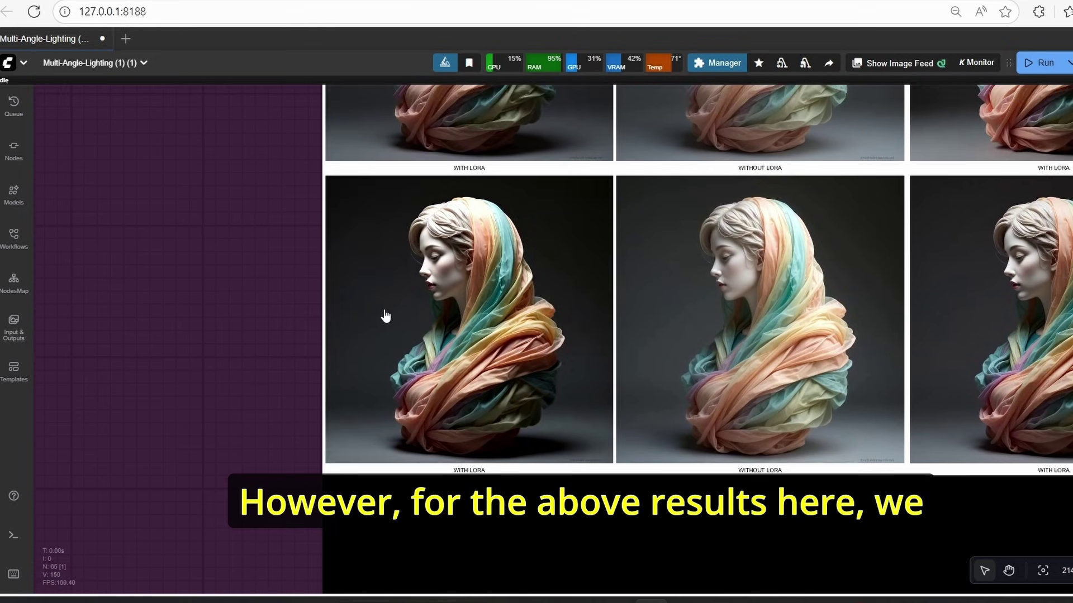
scroll(453, 264, "up", 5)
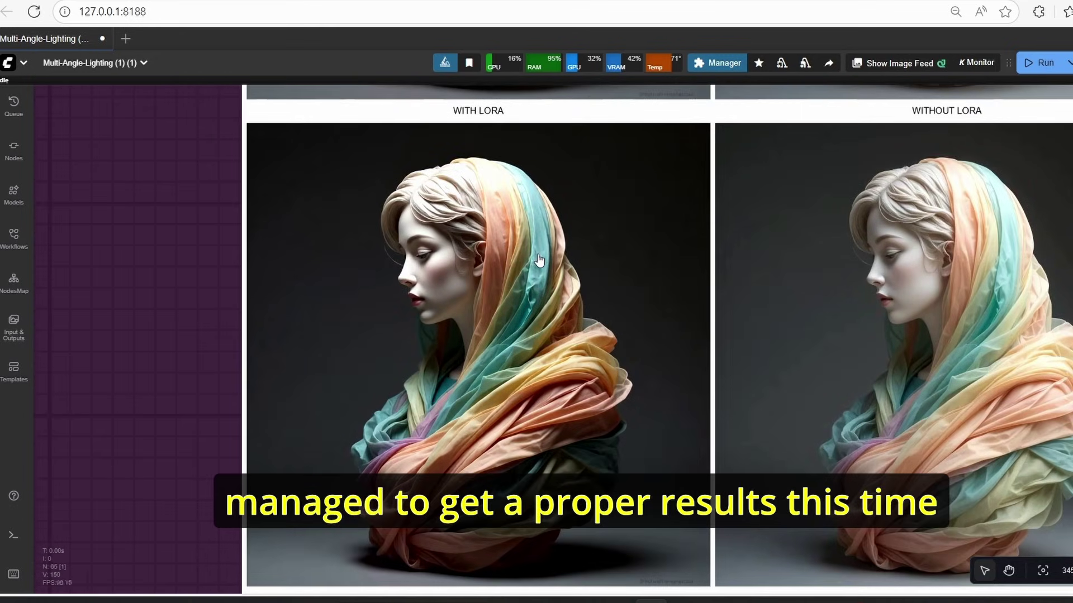
scroll(539, 260, "down", 2)
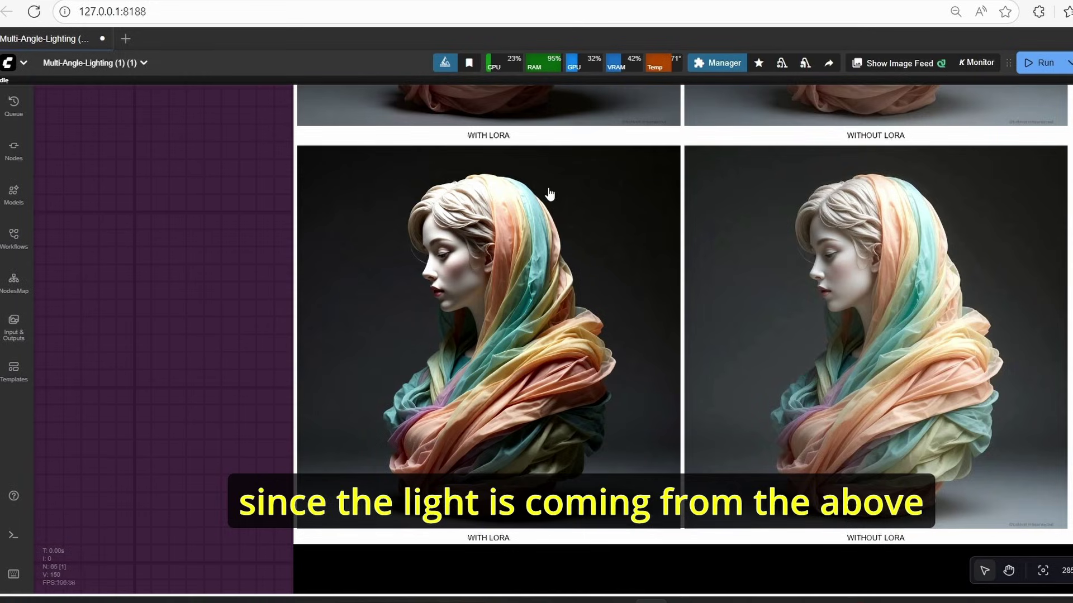
scroll(481, 142, "up", 10)
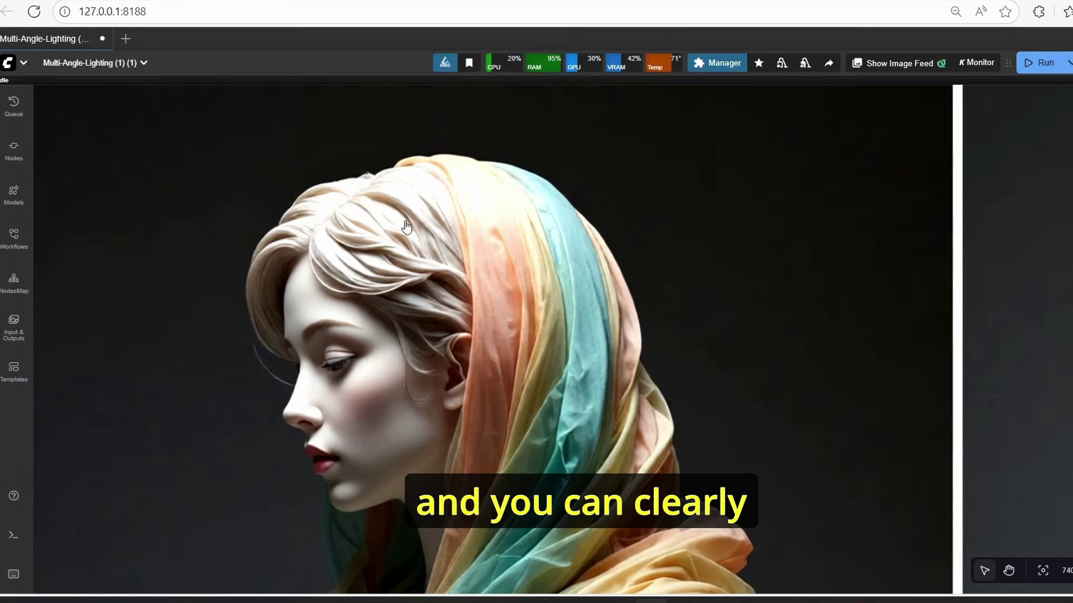
Compare the remaining lower-row statue pairs, checking the WITH LORA relighting for light from below and from the rear.
scroll(515, 196, "down", 11)
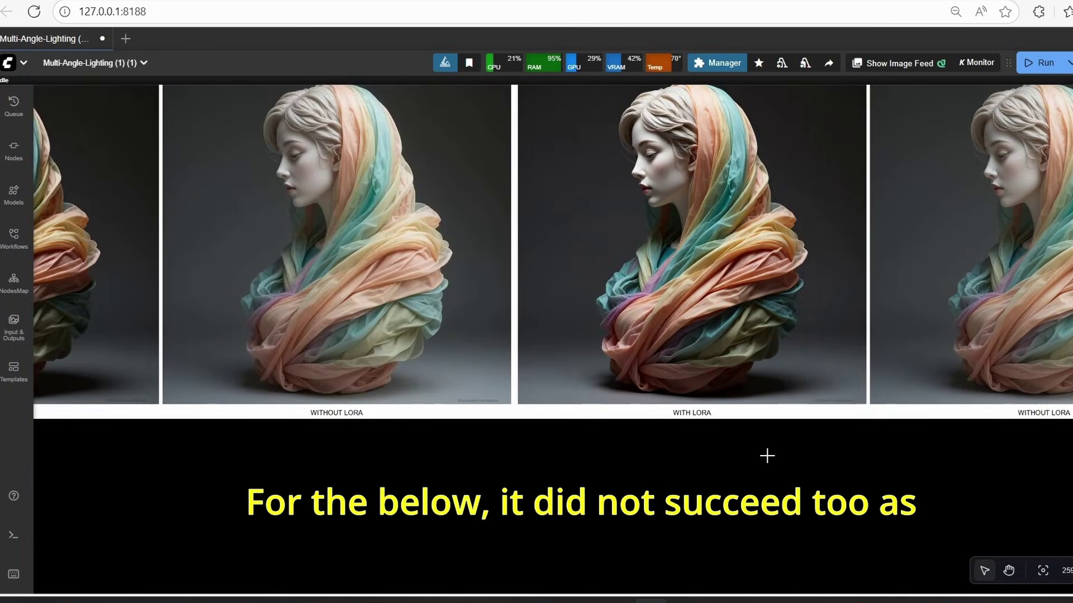
scroll(767, 456, "down", 3)
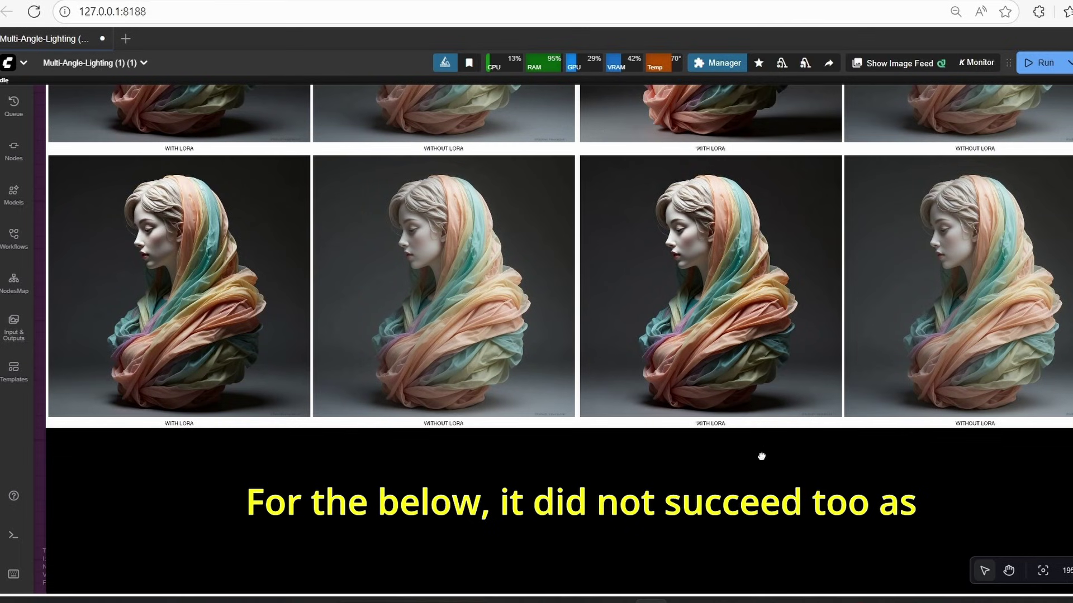
scroll(632, 426, "up", 6)
scroll(426, 385, "down", 3)
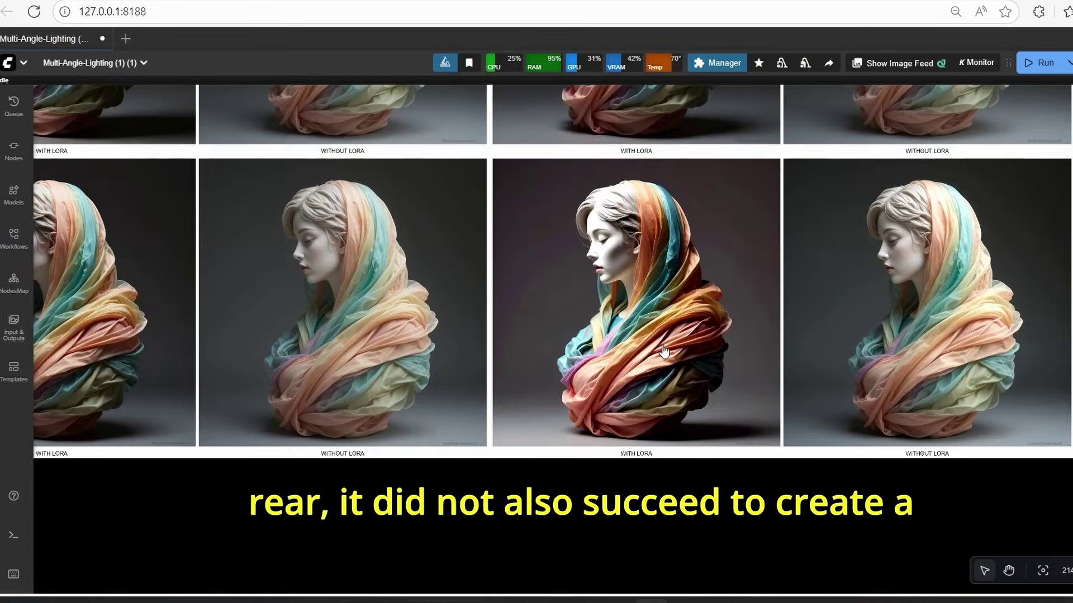
scroll(664, 351, "up", 2)
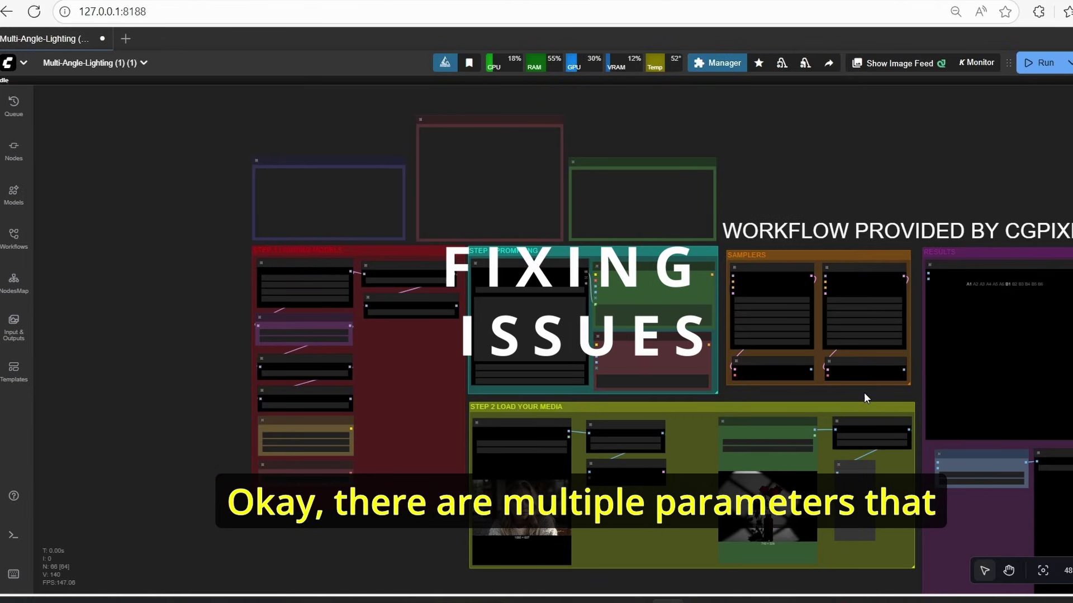
Review the KSampler settings in the SAMPLERS group together with the prompting and media-loading groups.
scroll(864, 392, "up", 8)
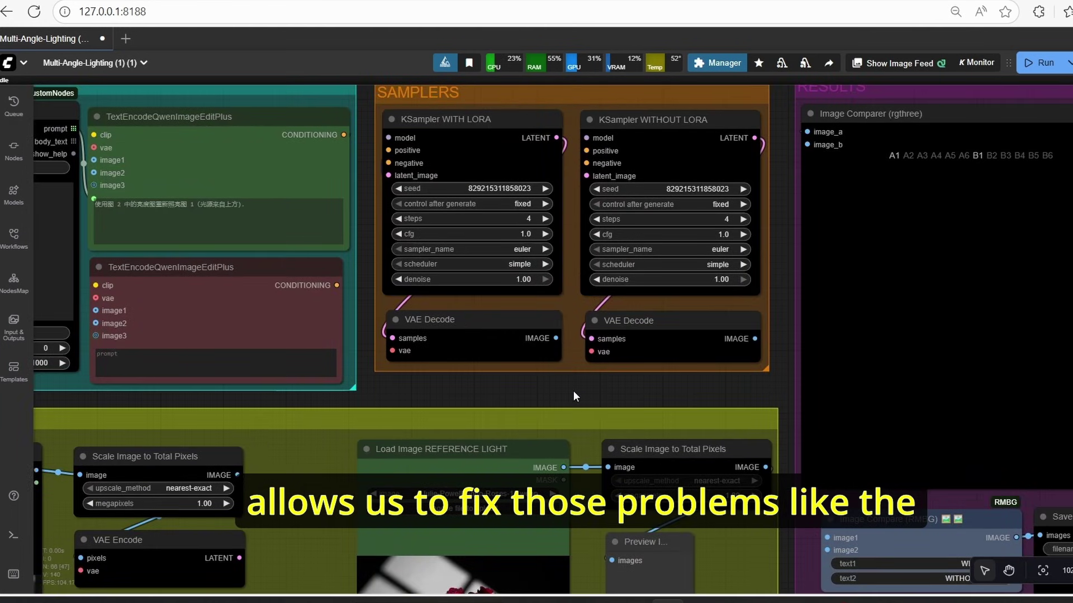
left_click_drag(574, 392, 816, 428)
scroll(817, 429, "down", 3)
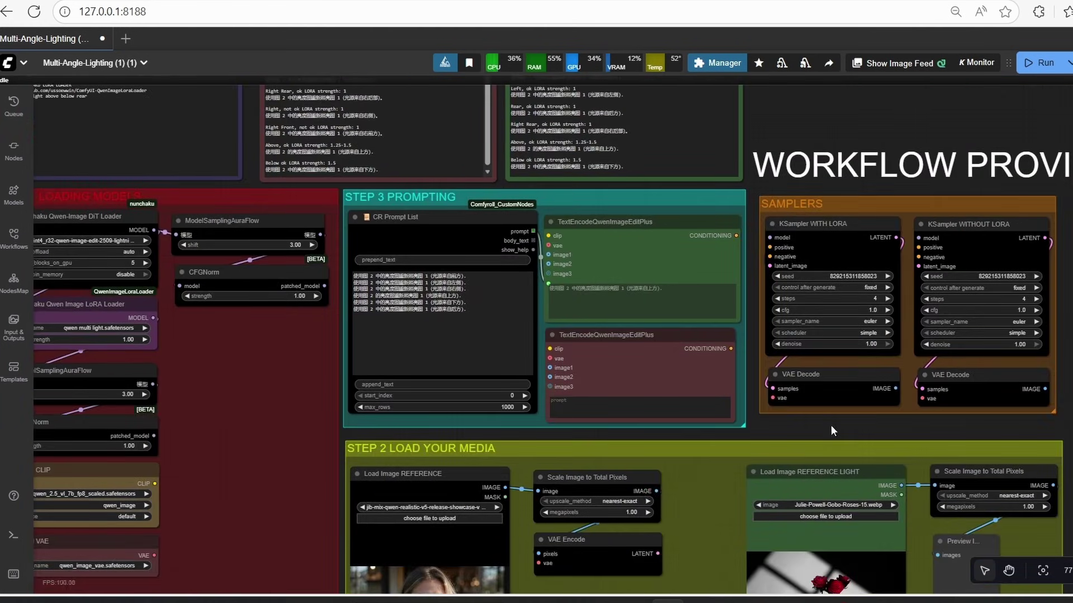
left_click_drag(909, 423, 765, 317)
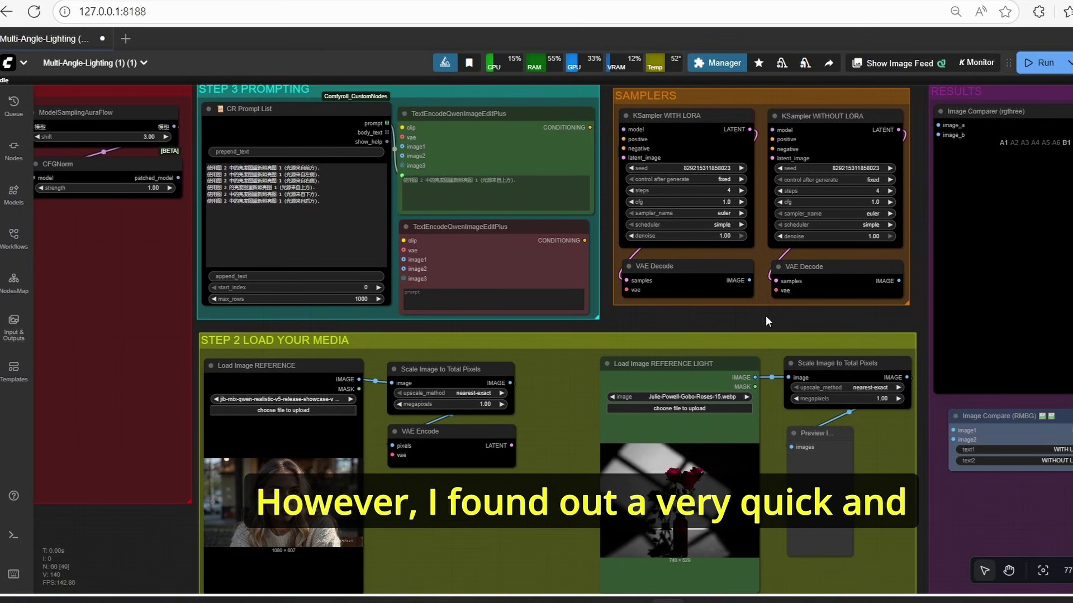
Check the Nunchaku loaders in the model-loading group, and view the nunchaku-qwen-image-edit-2509 lightning-251115 files on Hugging Face.
scroll(764, 317, "down", 2)
left_click_drag(629, 318, 925, 496)
scroll(235, 389, "up", 6)
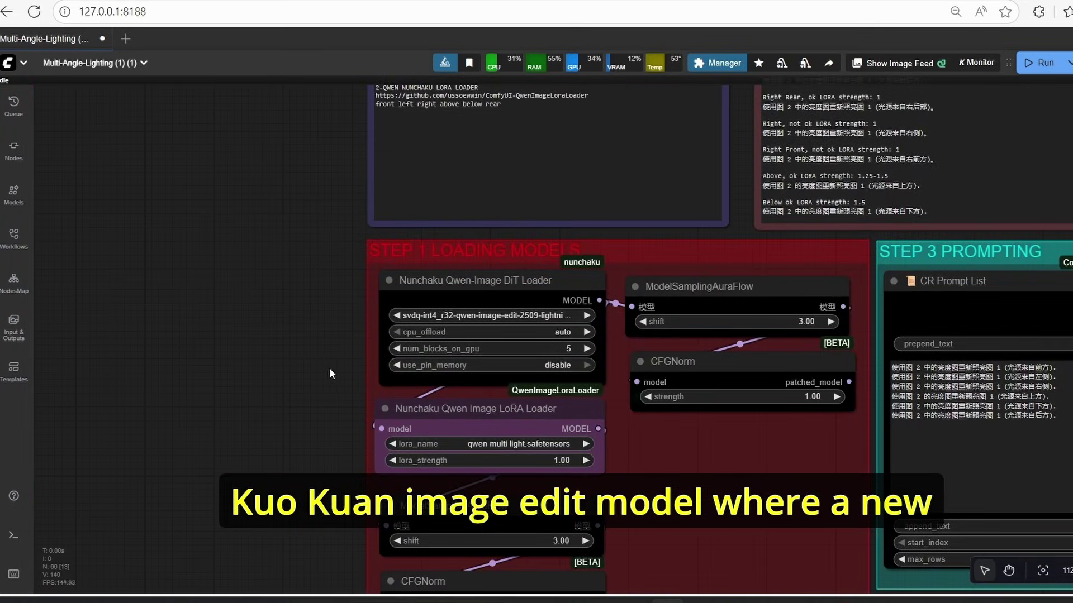
left_click(937, 1)
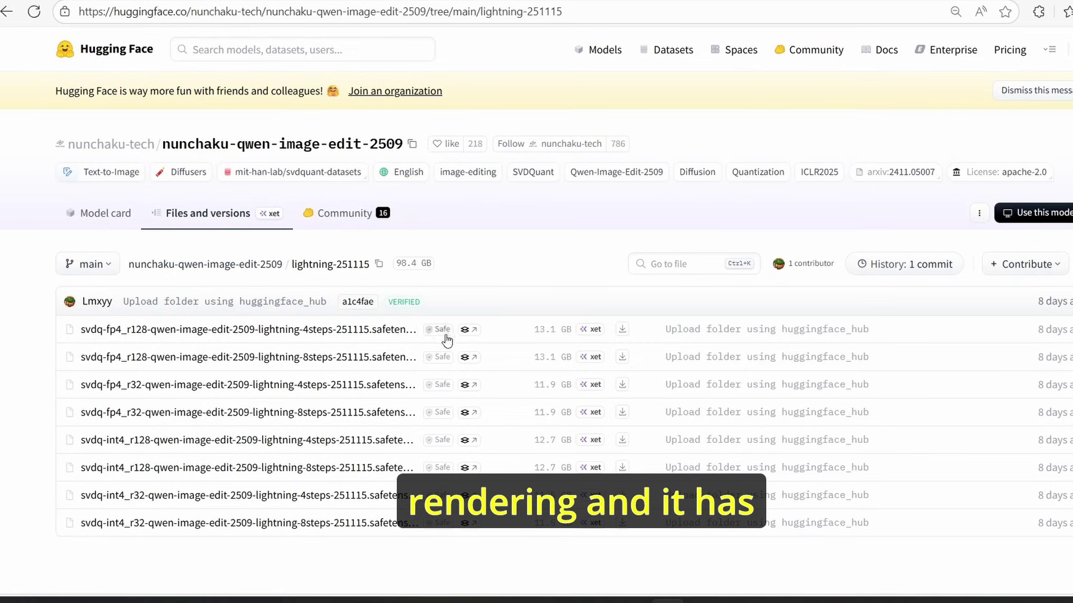
scroll(445, 337, "down", 1)
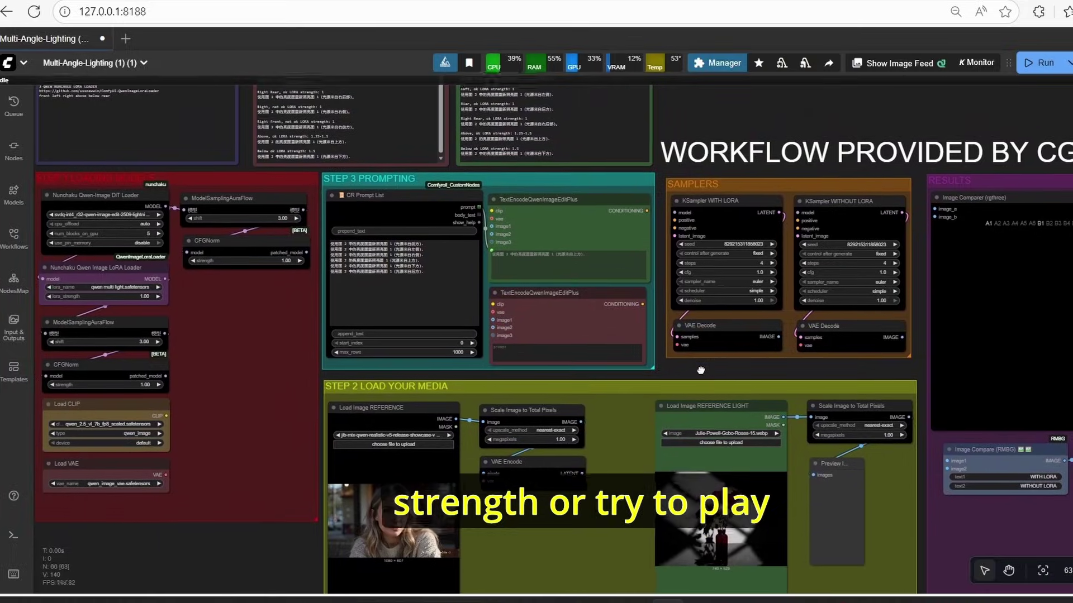
Inspect the seed and steps settings of the KSampler WITH LORA and KSampler WITHOUT LORA nodes.
left_click_drag(699, 371, 584, 396)
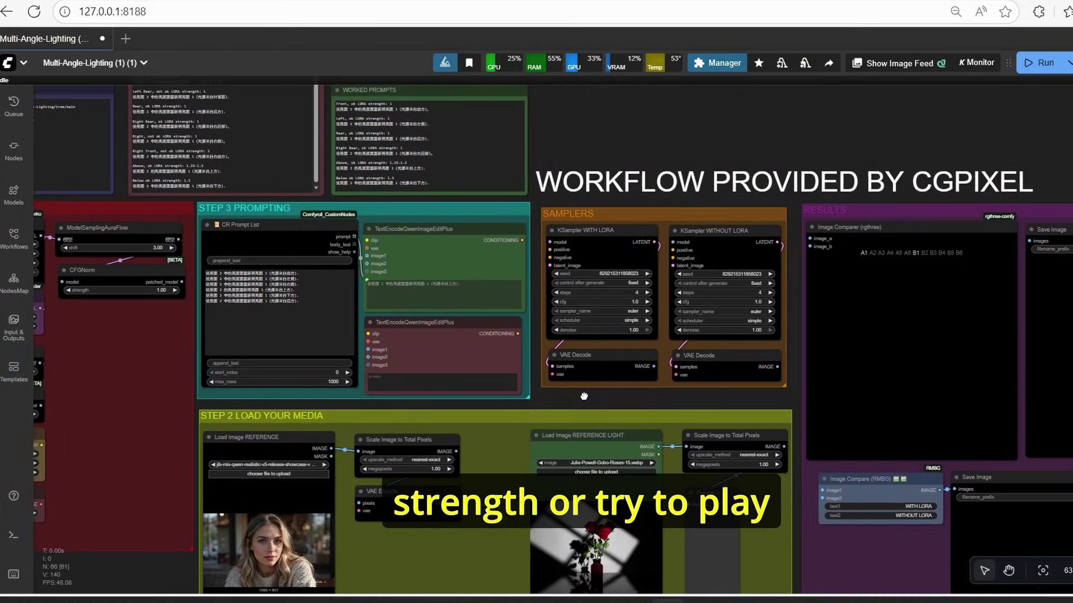
scroll(584, 396, "up", 3)
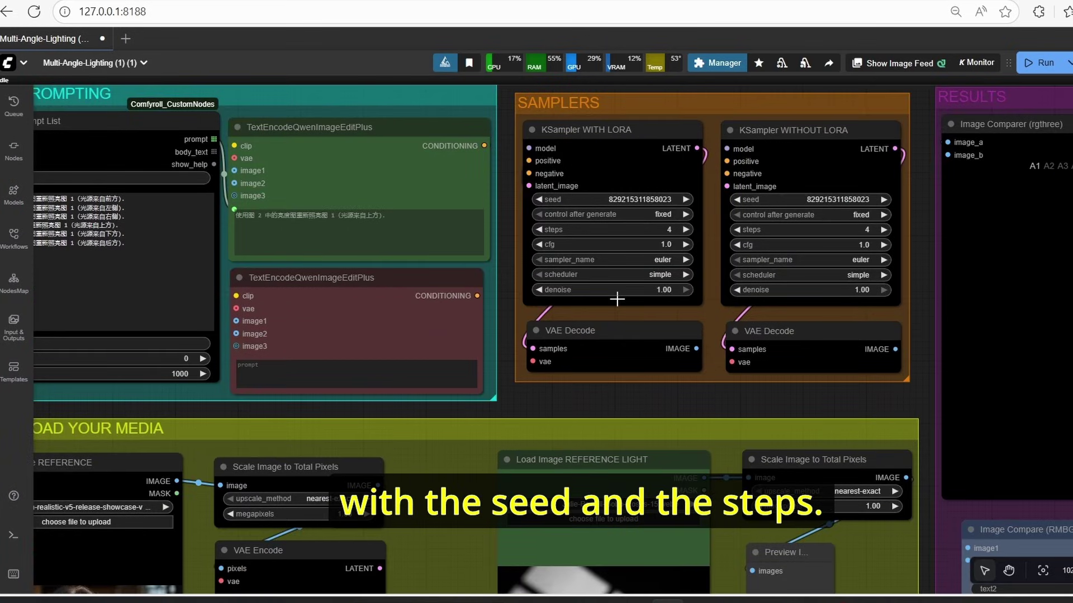
scroll(612, 311, "down", 2)
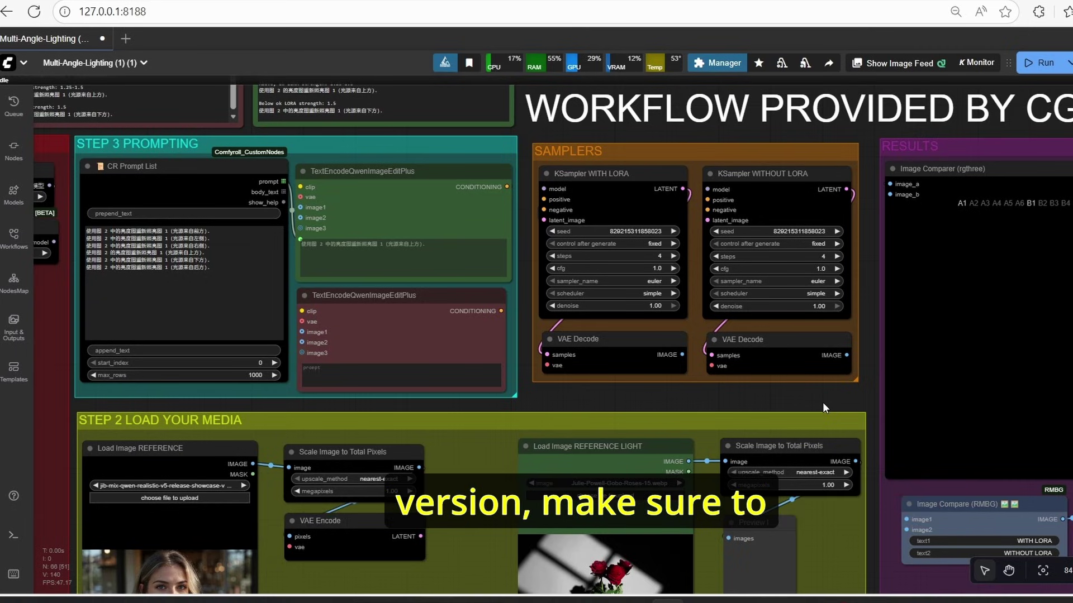
scroll(822, 403, "down", 3)
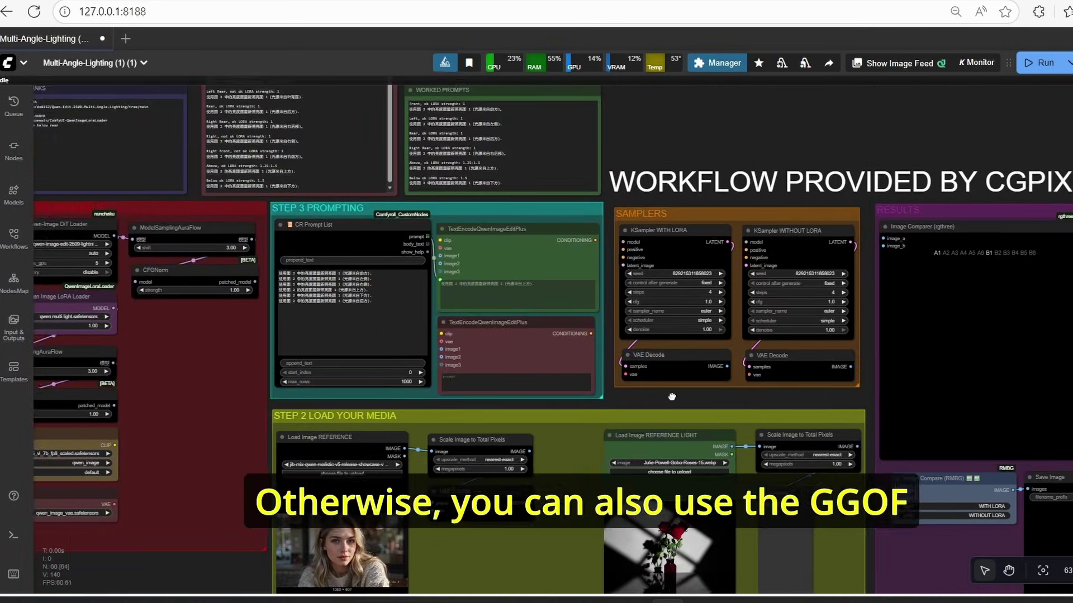
Inspect the Nunchaku DiT and LoRA loader nodes in the STEP 1 group, and look over the whole workflow.
left_click_drag(670, 397, 1000, 441)
scroll(218, 333, "up", 5)
left_click_drag(392, 431, 348, 338)
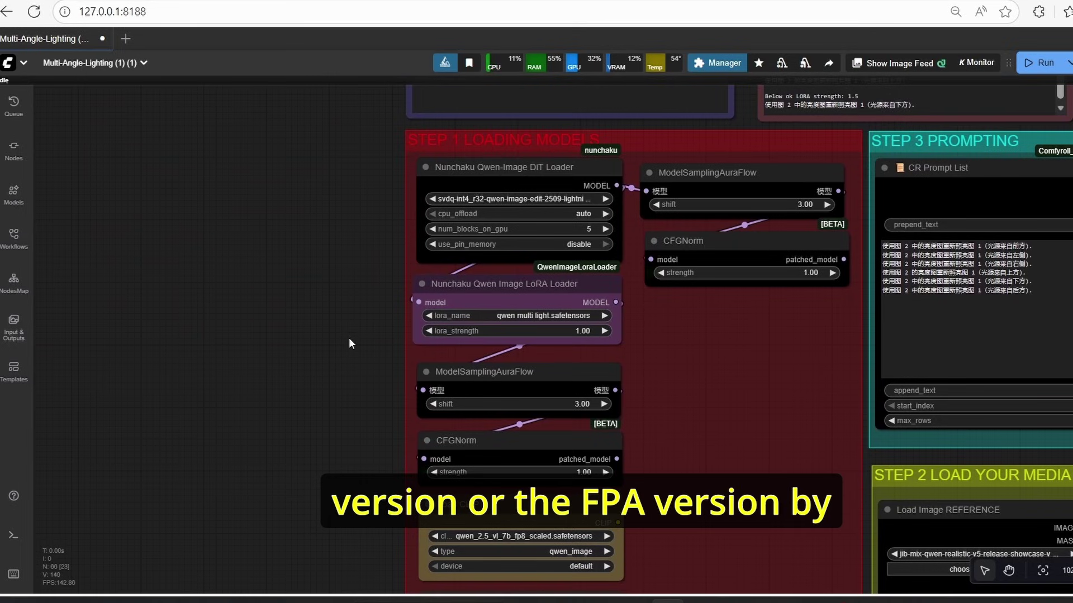
scroll(349, 338, "down", 2)
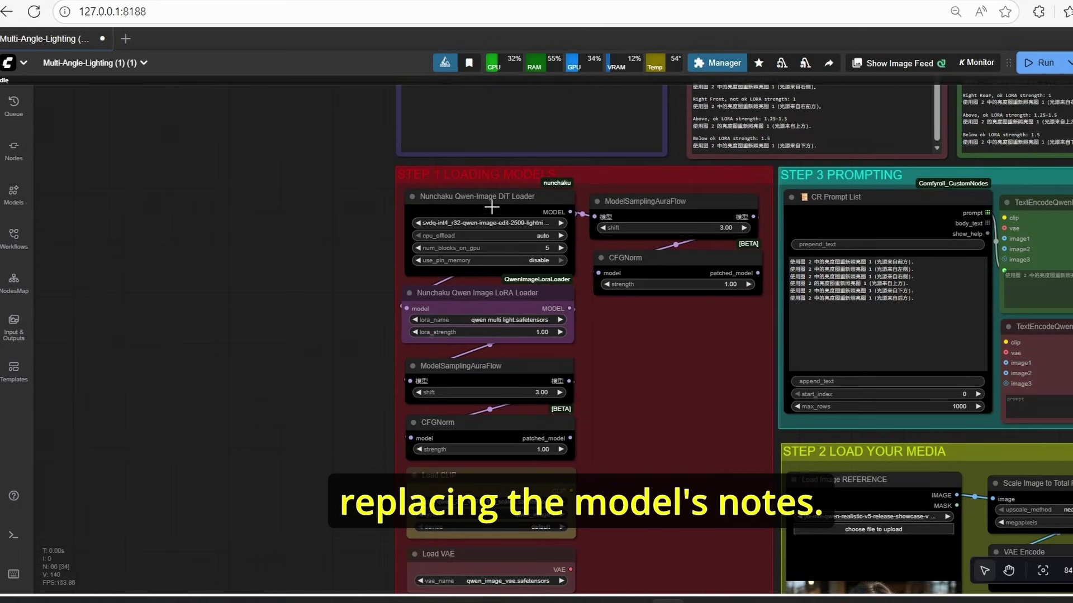
scroll(341, 413, "down", 1)
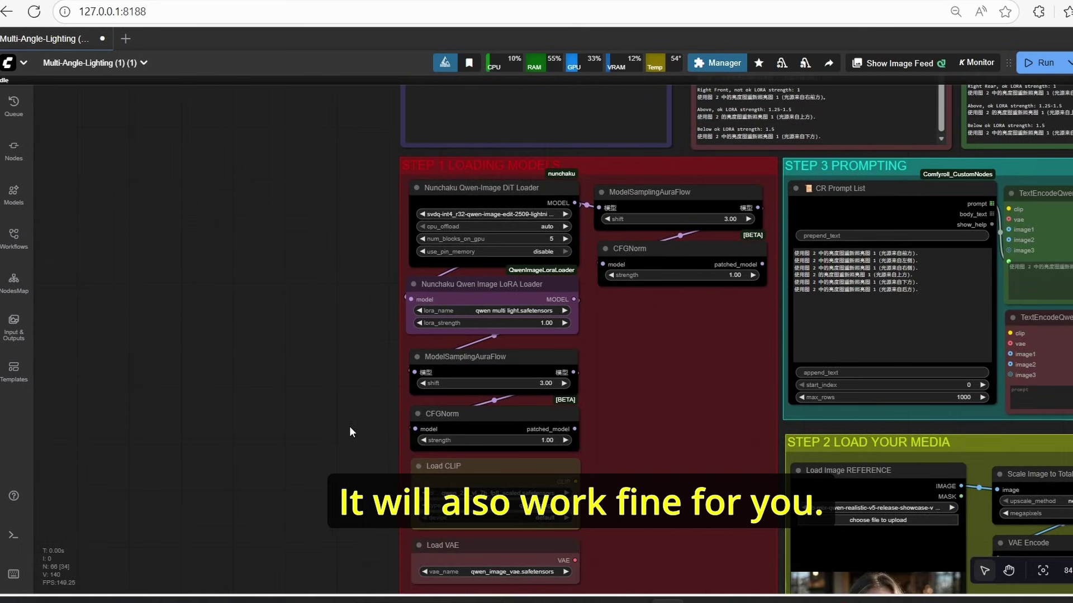
scroll(350, 427, "down", 5)
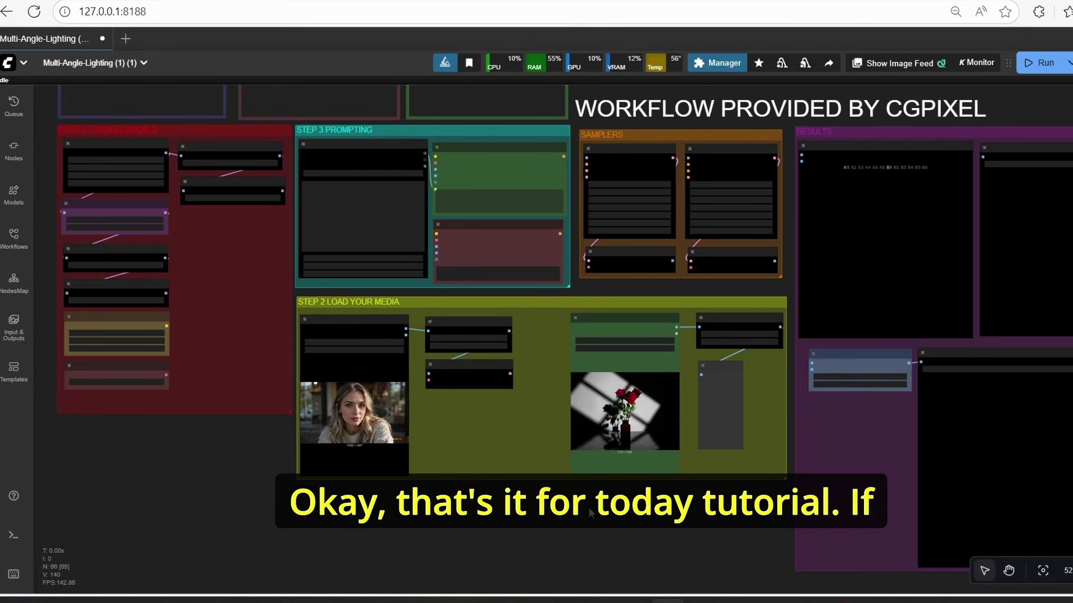